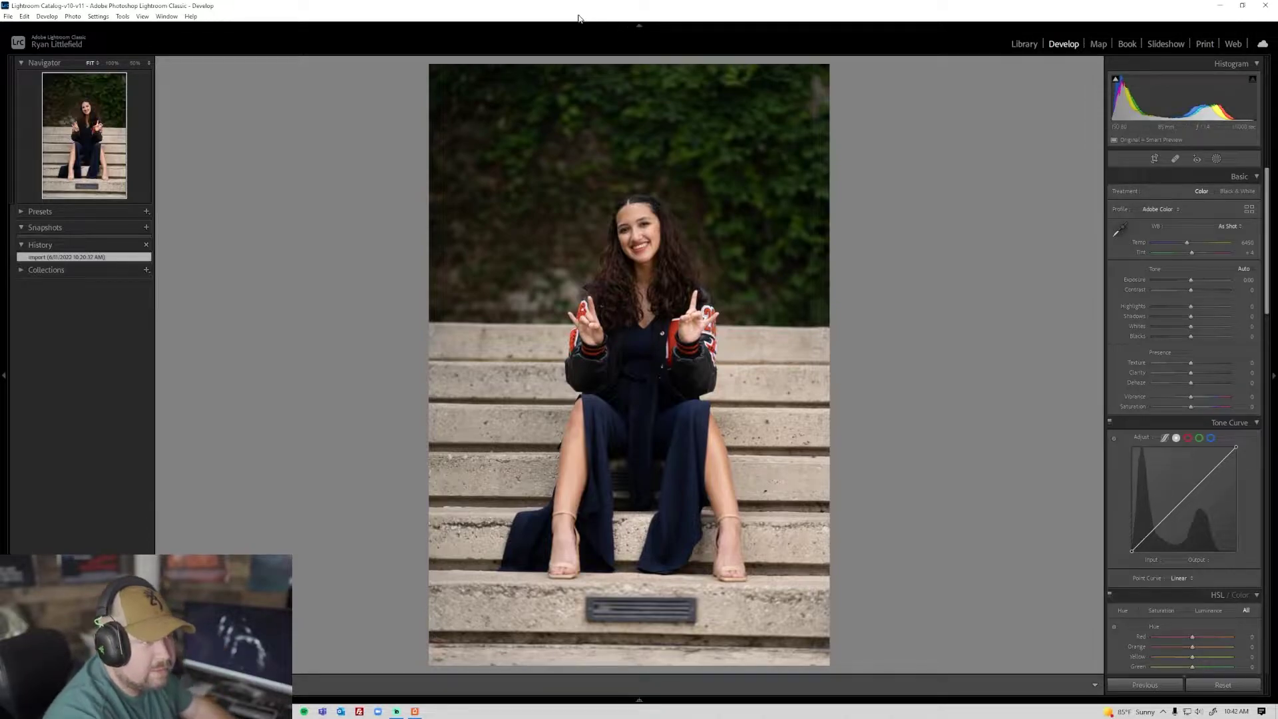
- Enable lens profile corrections and remove chromatic aberration for the portrait, toggling the profile to compare its effect
scroll(1114, 485, "down", 6)
scroll(1115, 483, "down", 8)
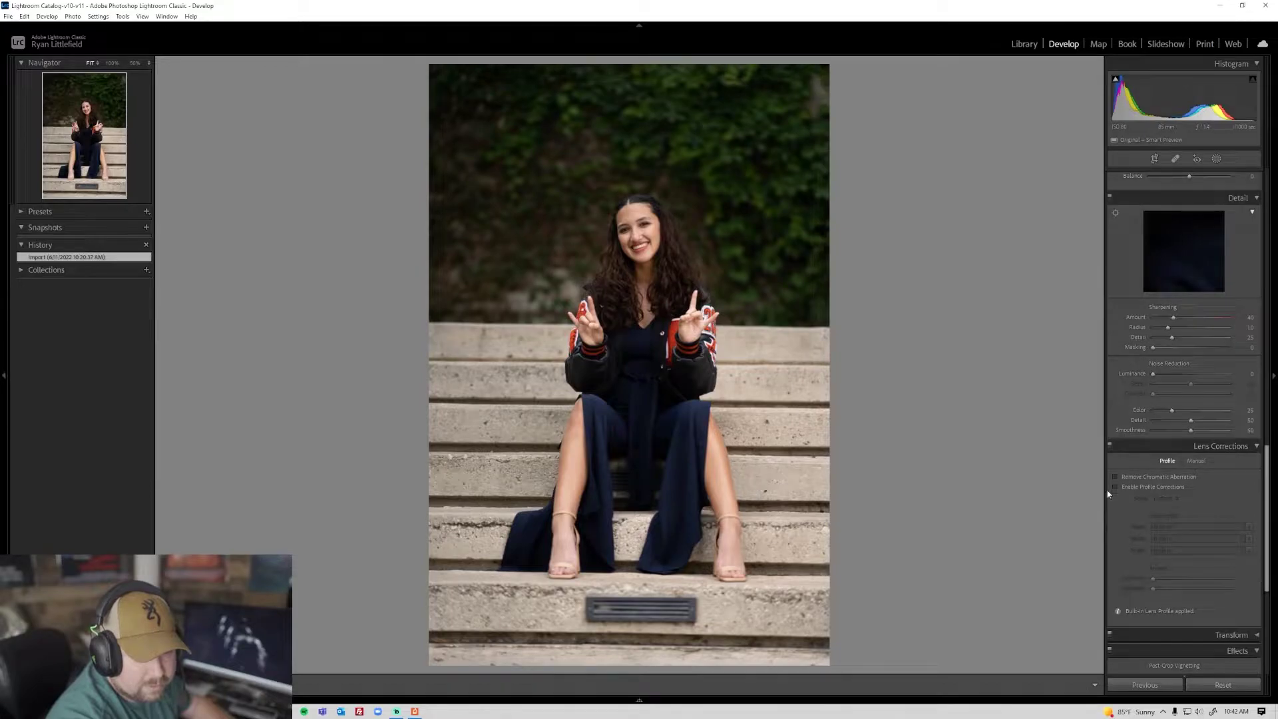
left_click(1115, 488)
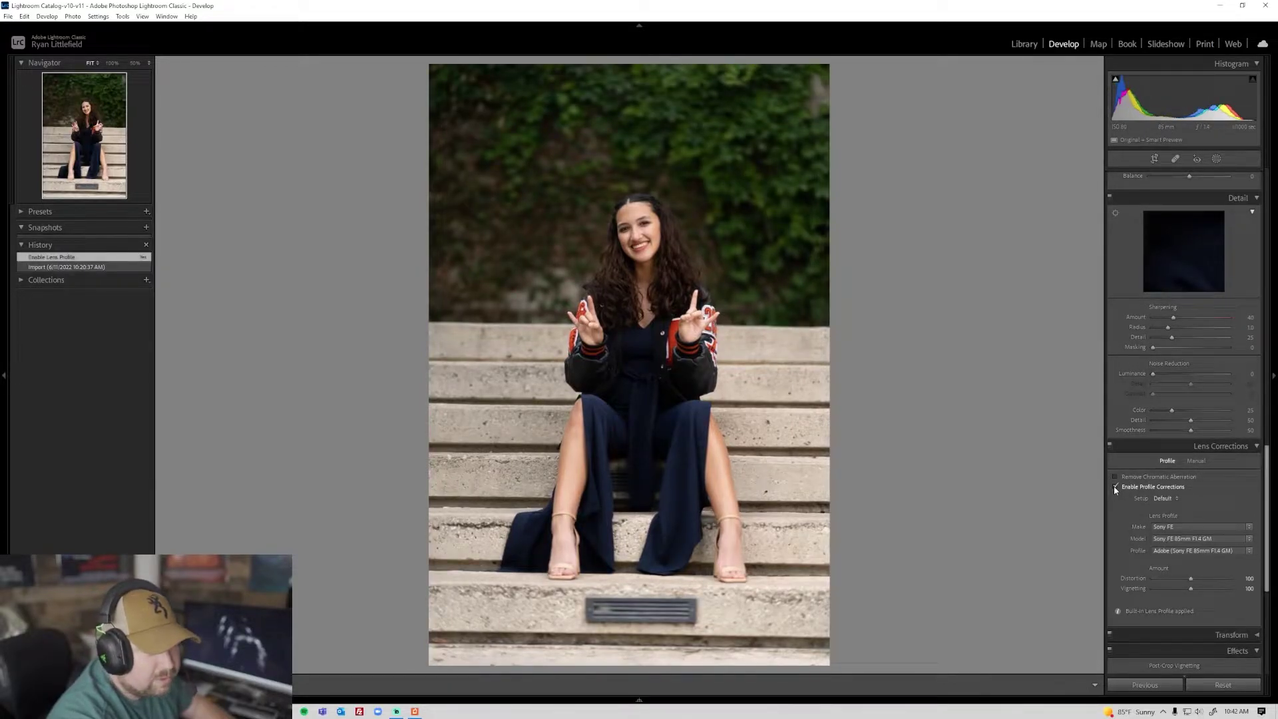
left_click(1115, 487)
left_click(1115, 488)
left_click(1114, 488)
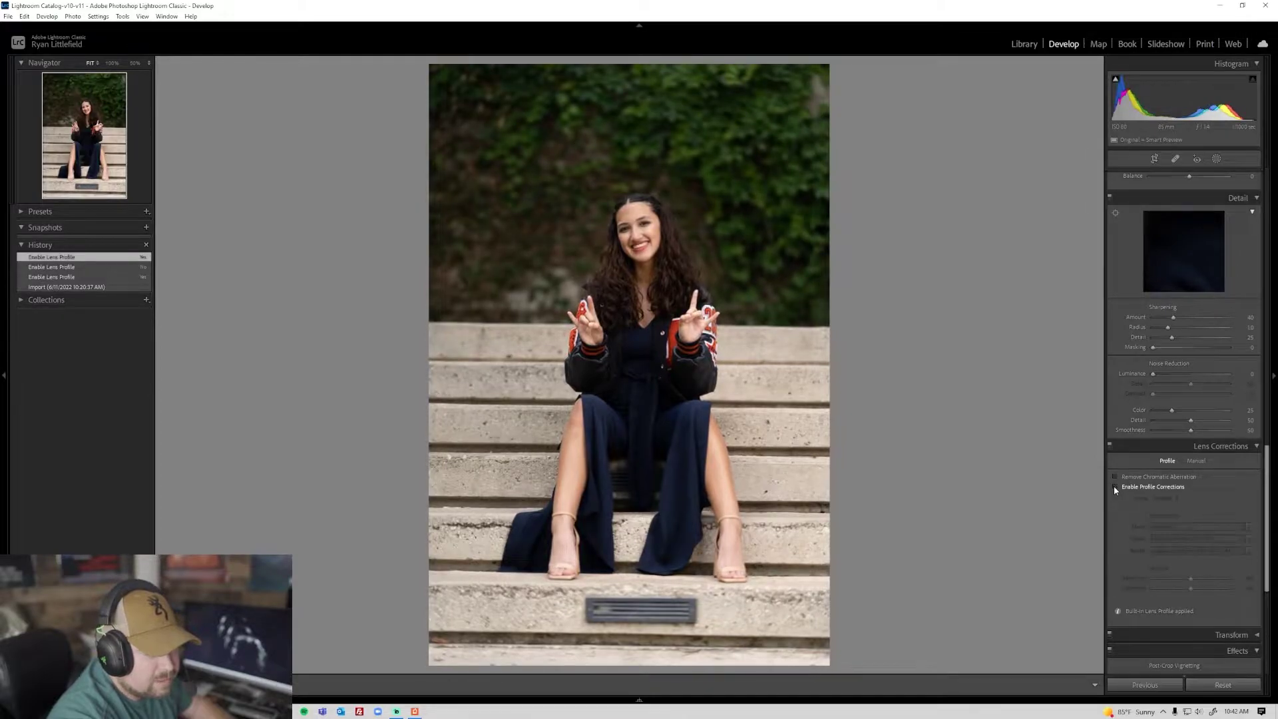
left_click(1115, 487)
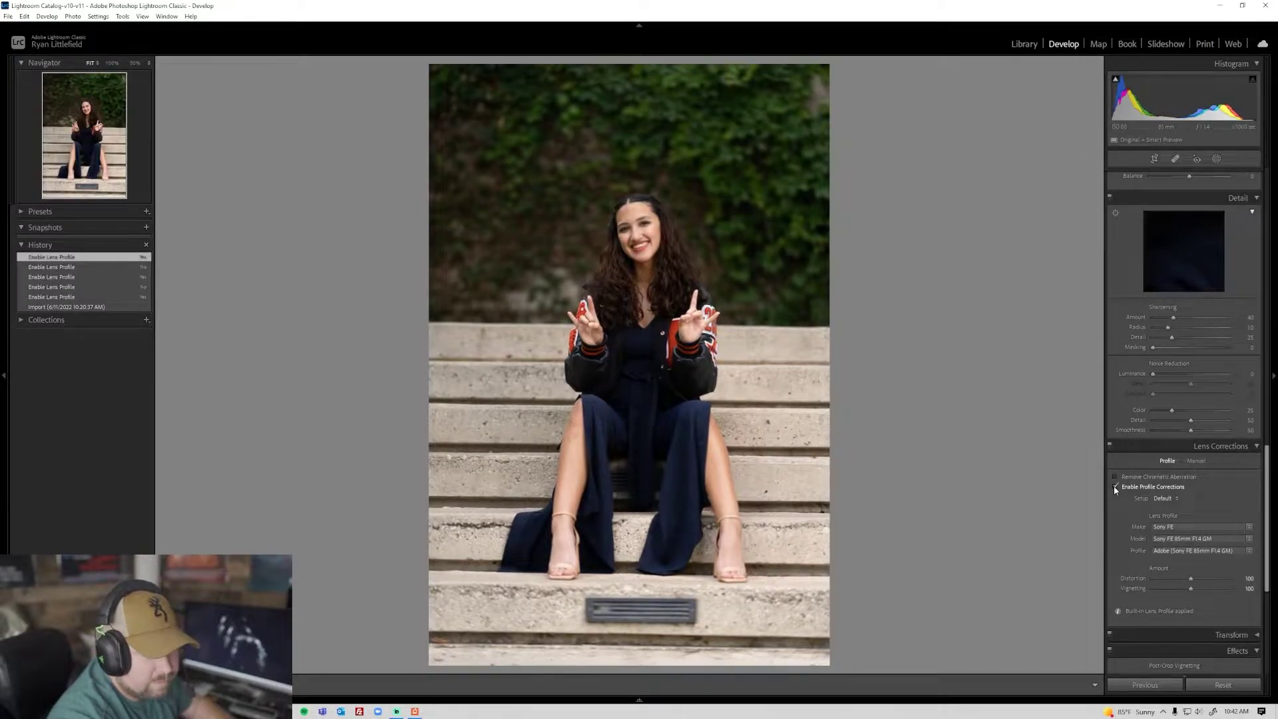
left_click(1115, 476)
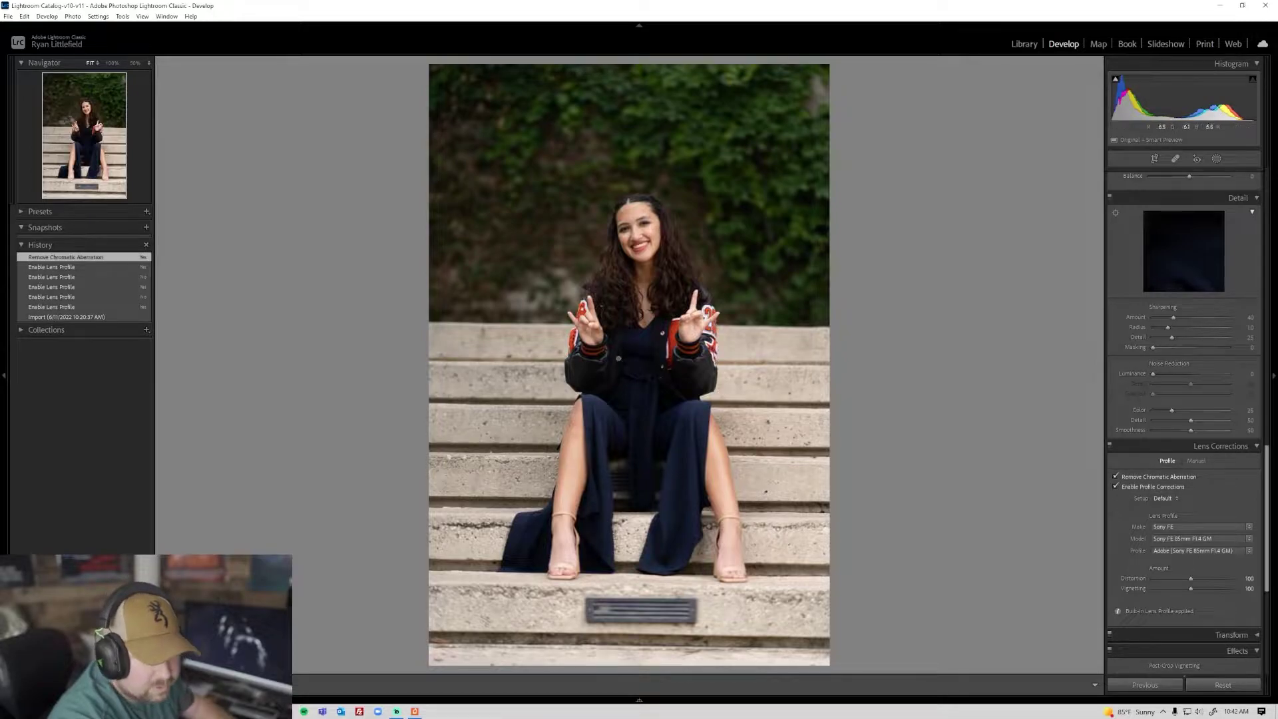
- Examine the portrait at full magnification across the hands, hair, jacket, dress and legs, and return to the full-image view
left_click(593, 312)
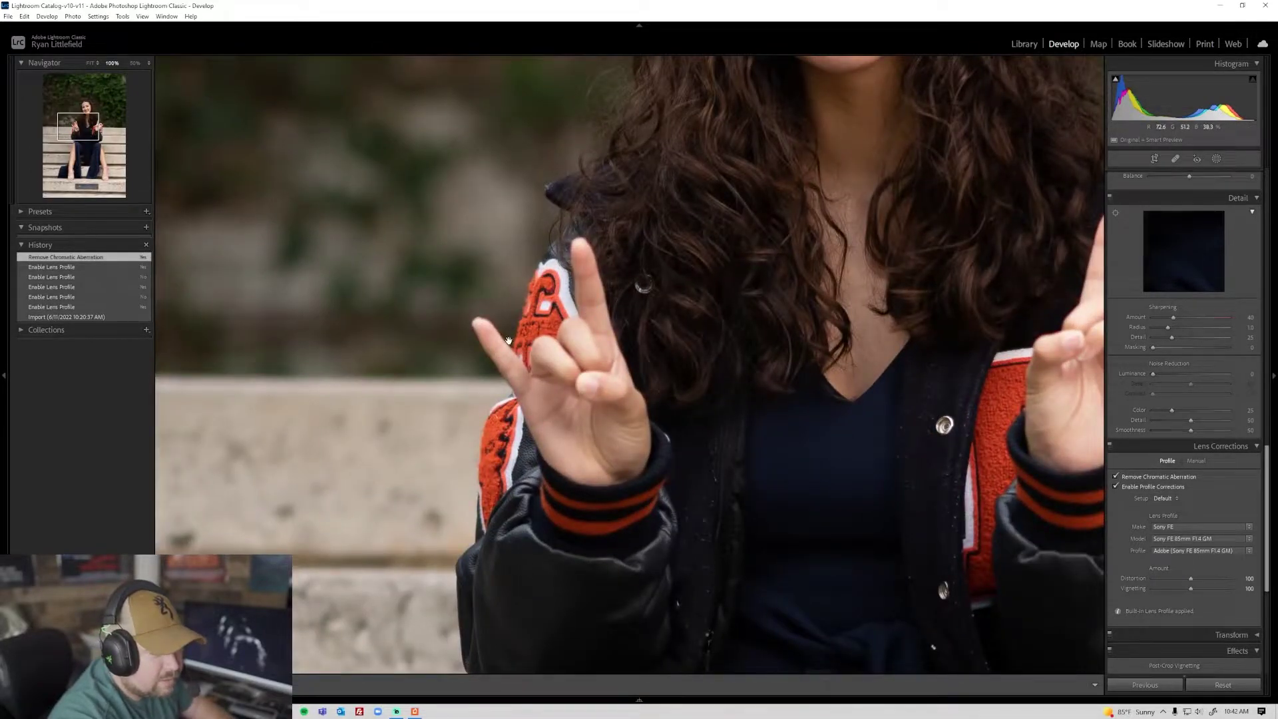
left_click_drag(837, 288, 486, 282)
left_click_drag(745, 186, 876, 577)
left_click_drag(822, 475, 752, 134)
left_click_drag(721, 459, 469, 60)
left_click_drag(533, 442, 668, 113)
left_click_drag(576, 237, 1018, 216)
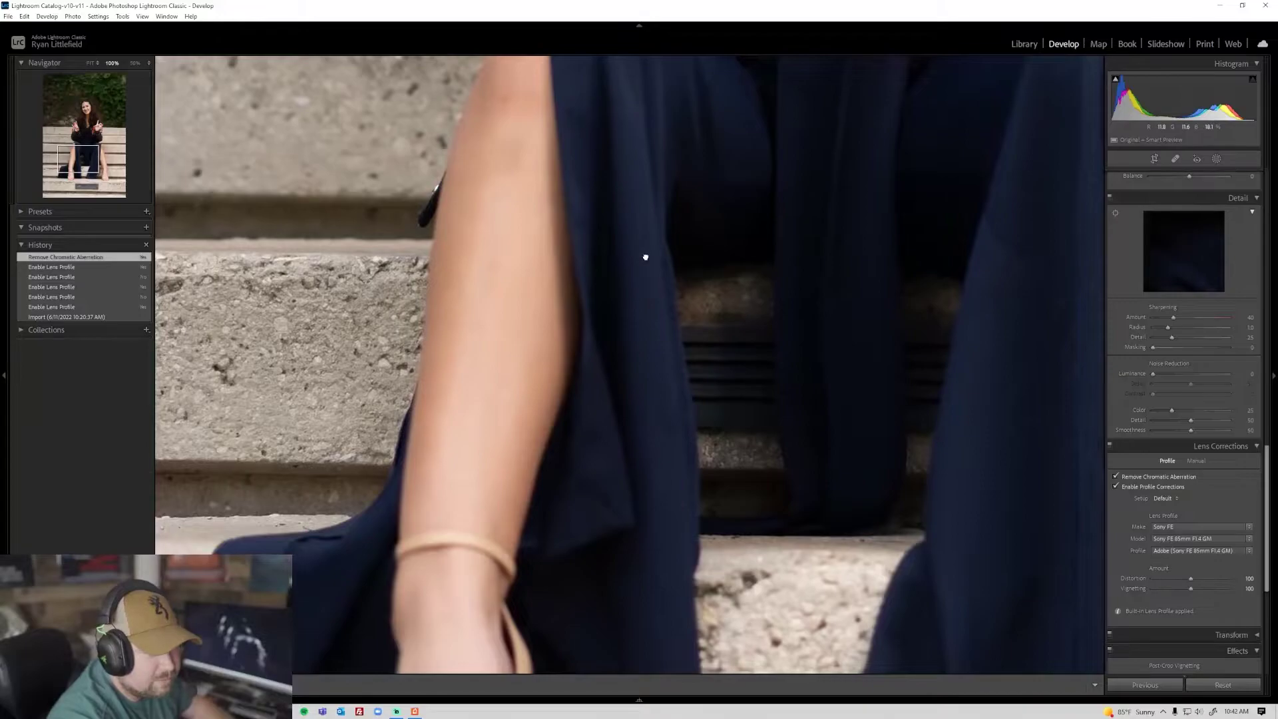
left_click(645, 257)
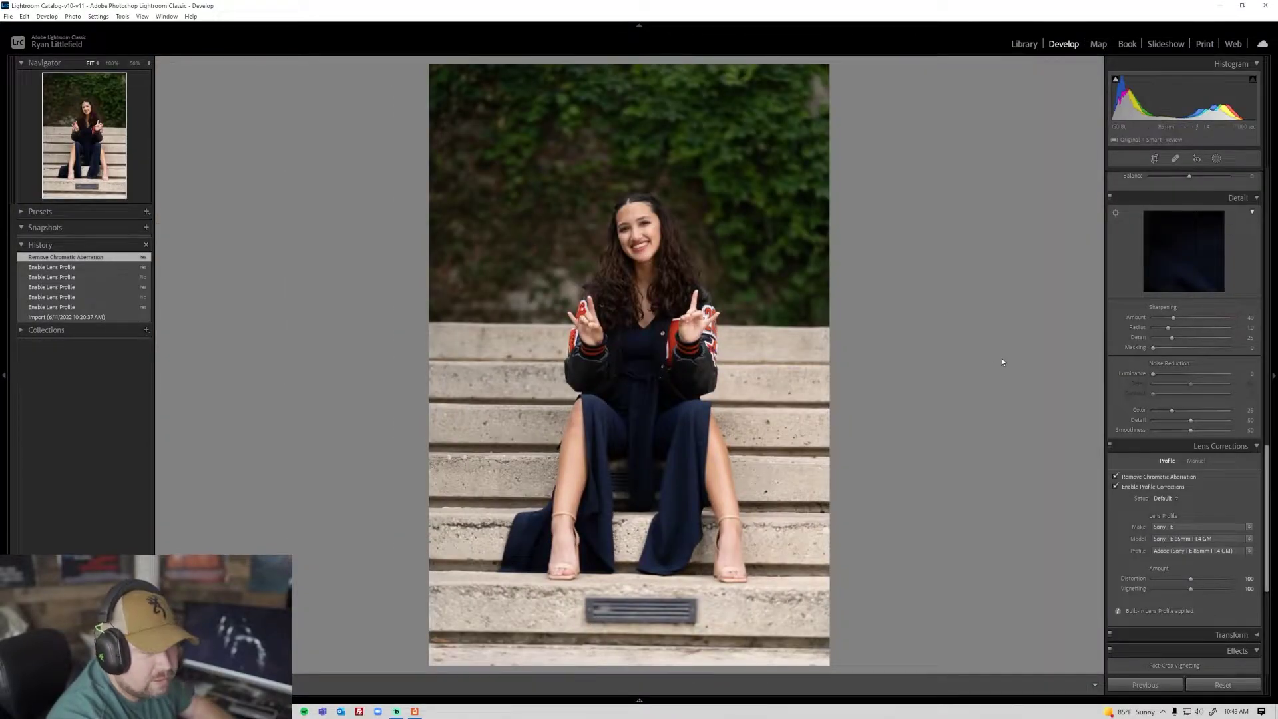
key("g")
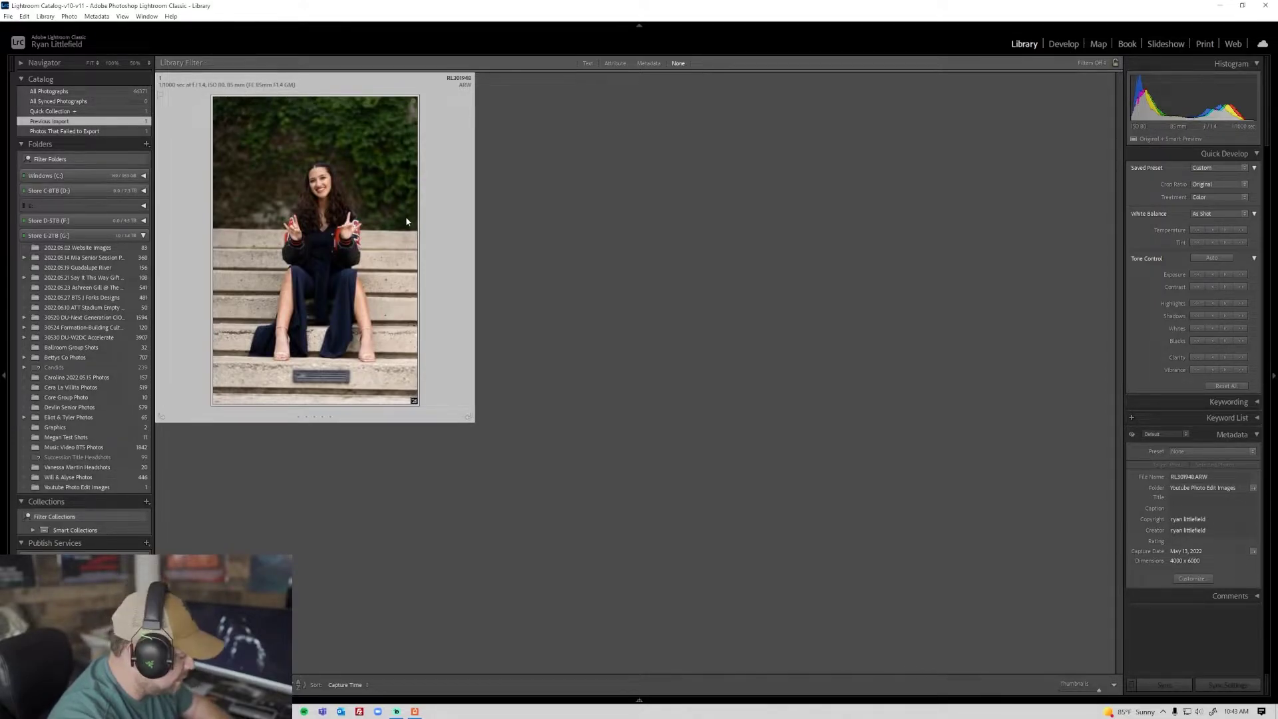
key("d")
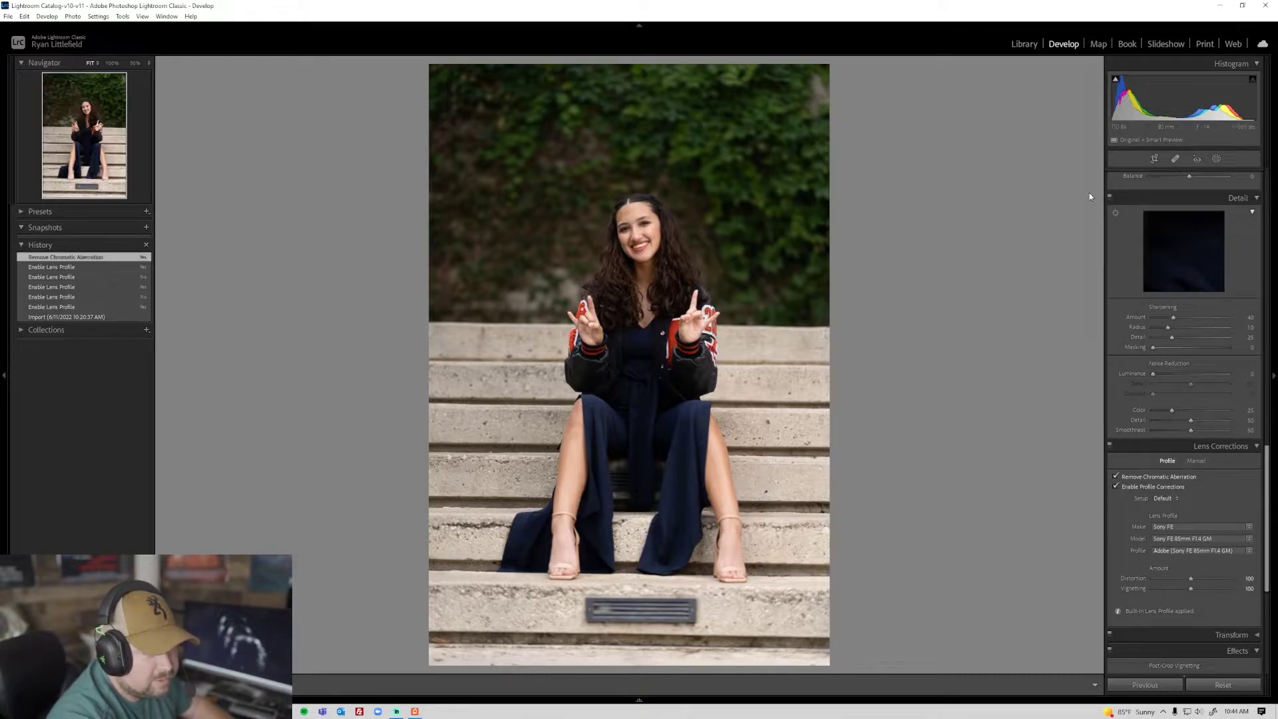
- Straighten the photo by rotating the crop to about -0.56 degrees so the concrete steps are level, and apply the crop
left_click(1154, 158)
left_click_drag(868, 334, 877, 326)
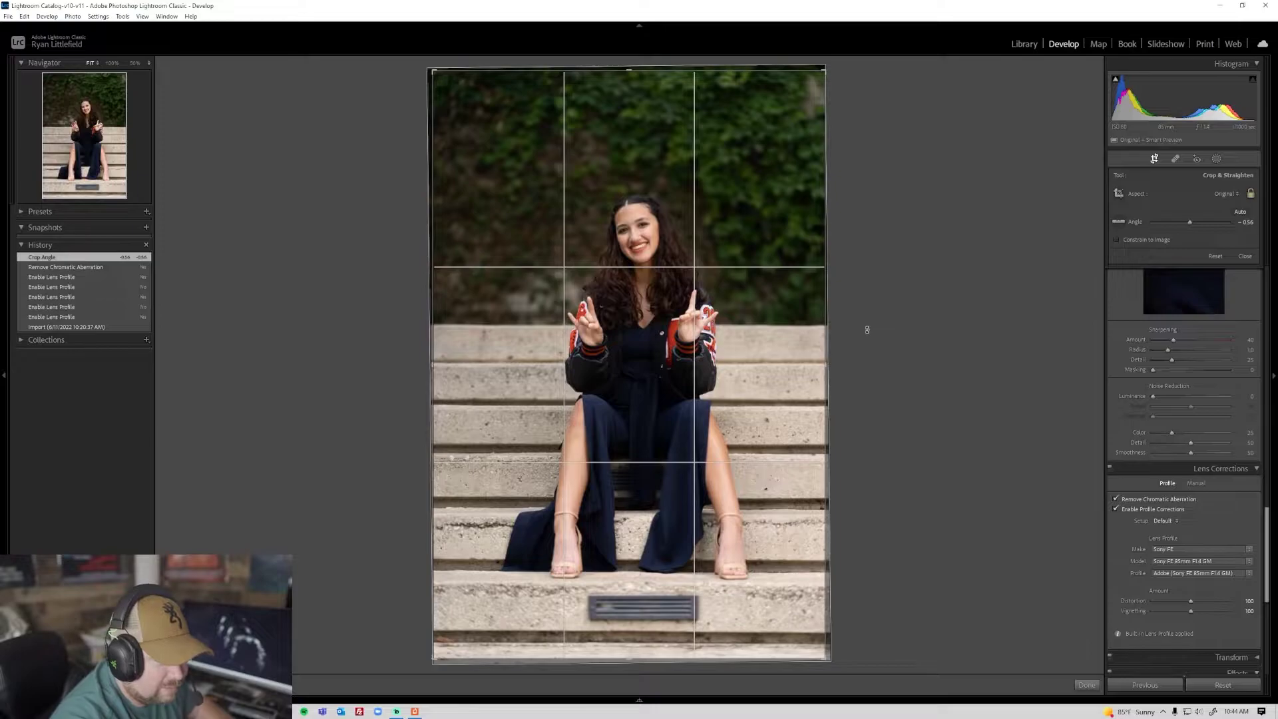
key("Return")
- Raise the overall shadows to +39 and the contrast to +17
scroll(1113, 428, "up", 5)
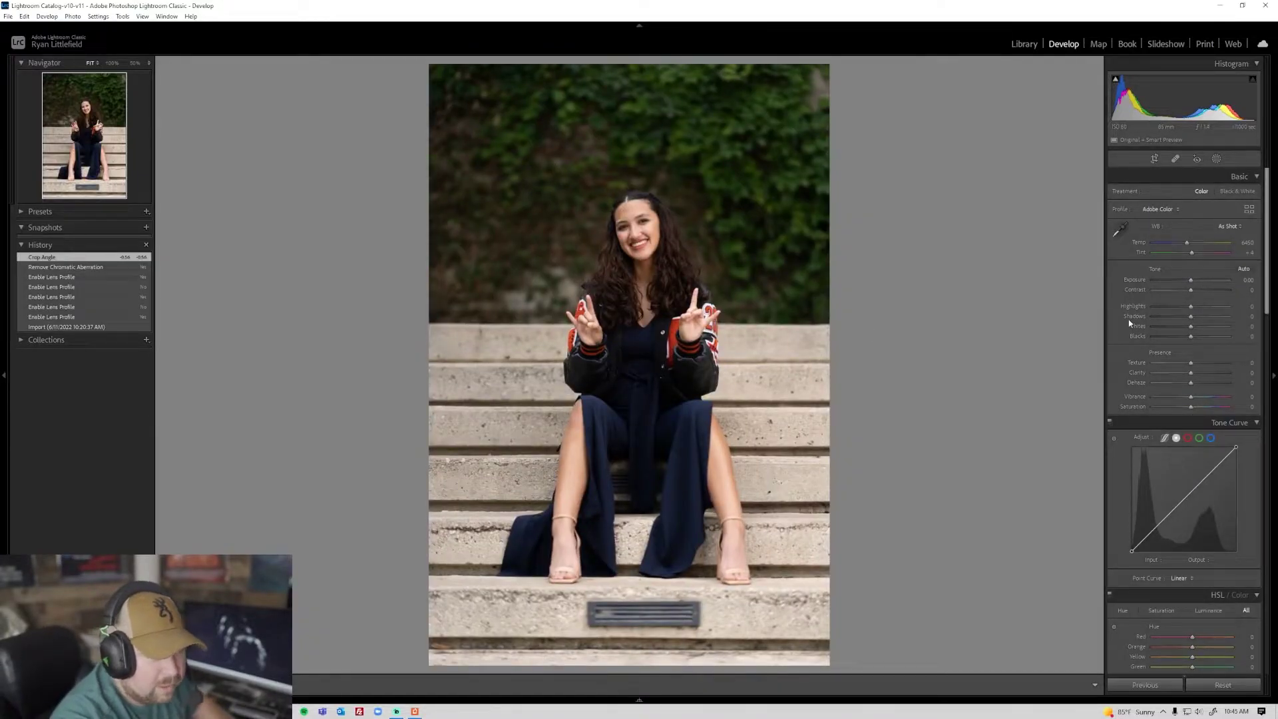
mouse_move(1190, 316)
left_mouse_down()
mouse_move(1230, 322)
mouse_move(1196, 320)
mouse_move(1206, 318)
left_mouse_up()
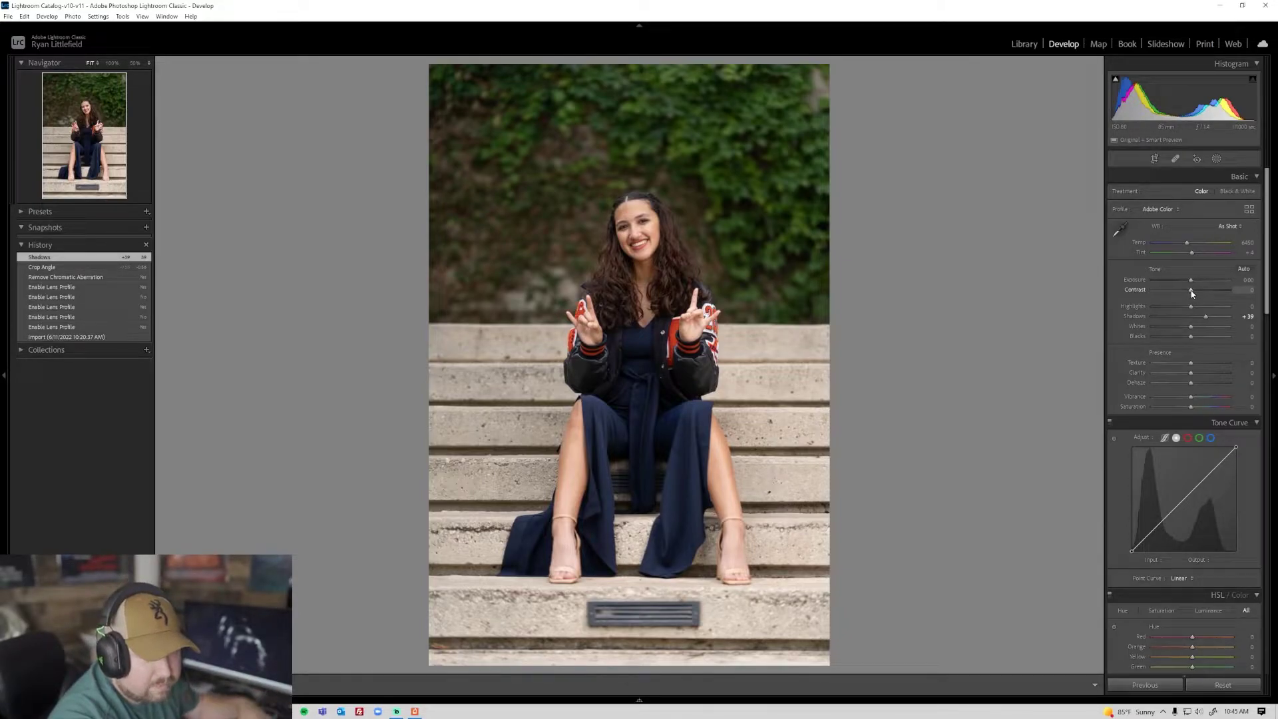
mouse_move(1191, 293)
left_mouse_down()
mouse_move(1216, 296)
mouse_move(1198, 294)
left_mouse_up()
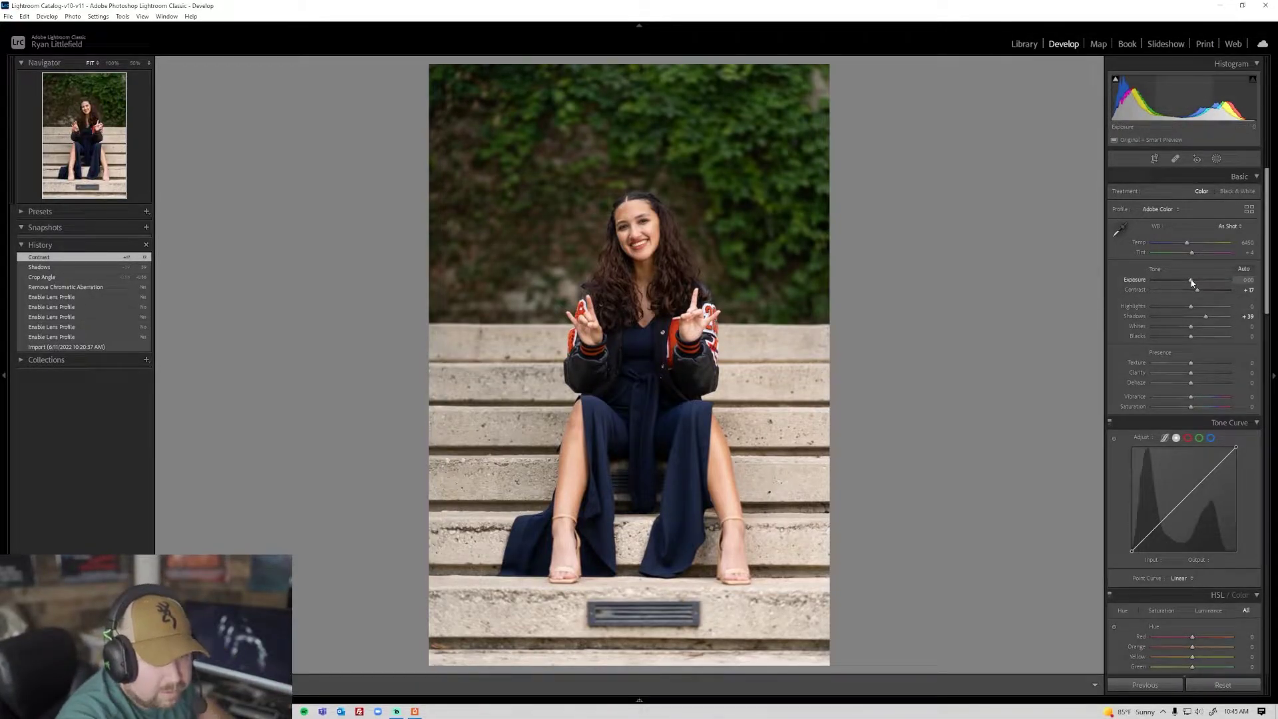
left_click_drag(1191, 282, 1194, 282)
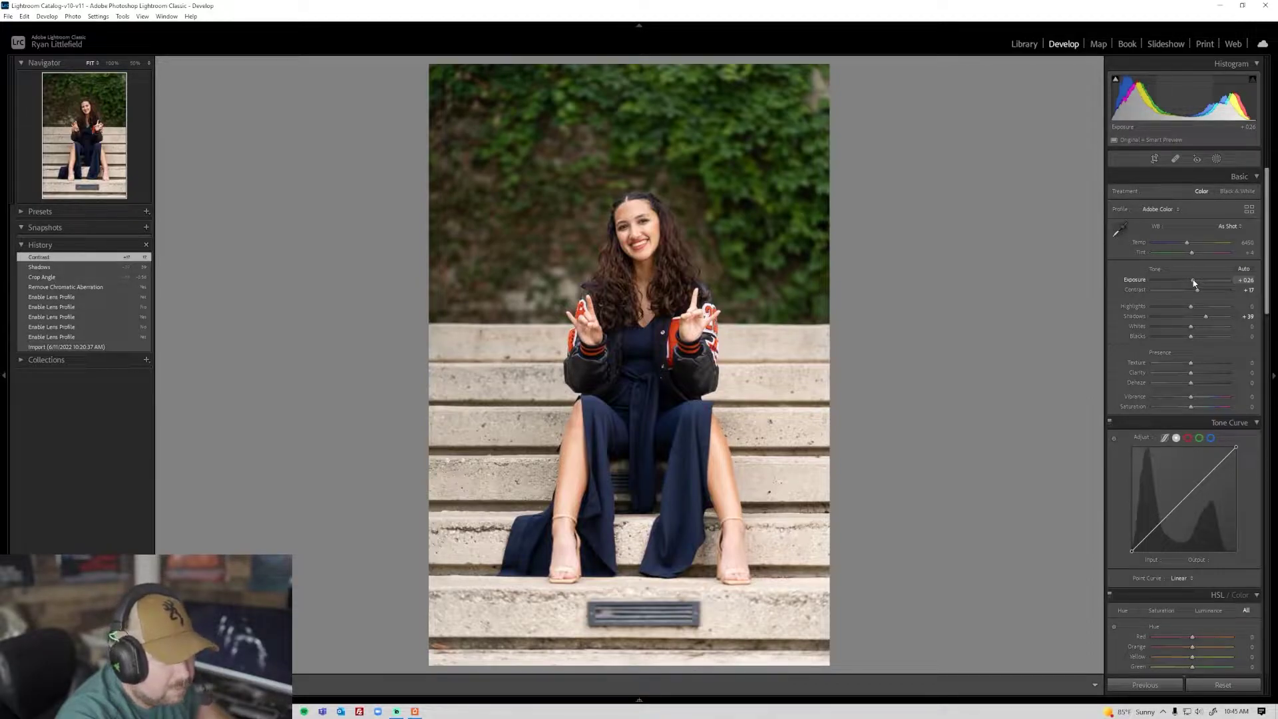
left_click_drag(1193, 283, 1194, 282)
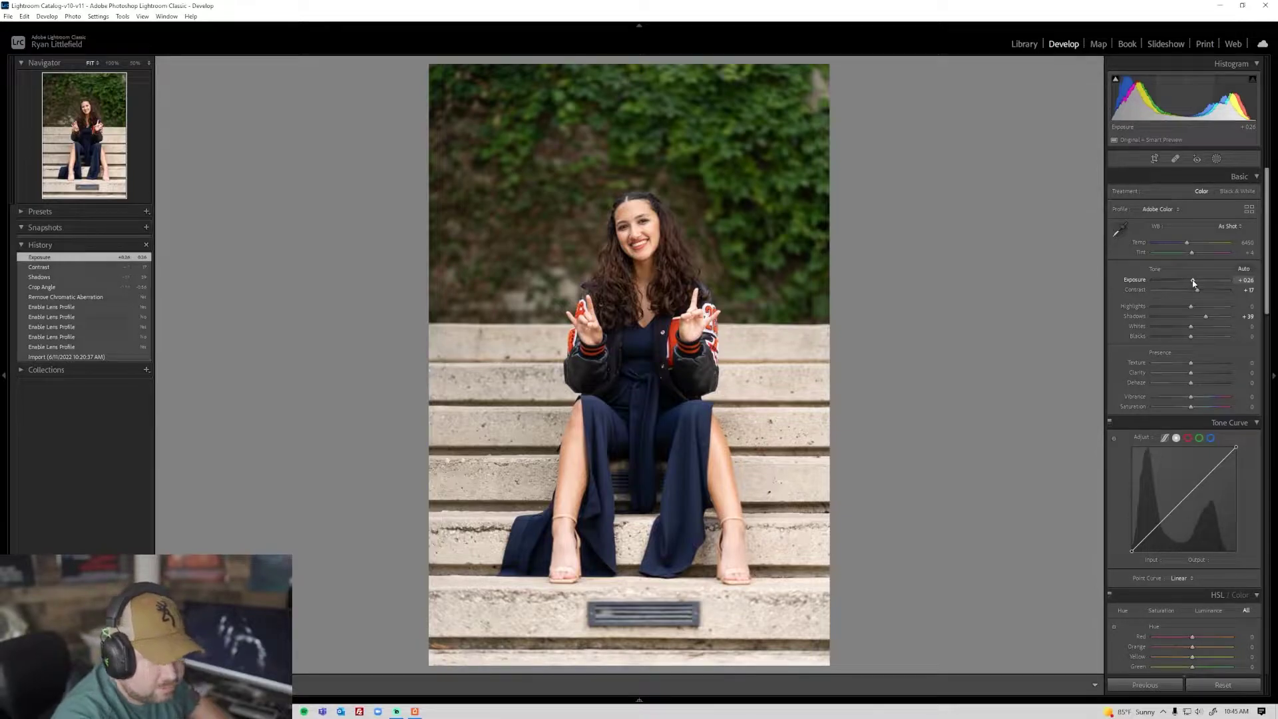
double_click(1194, 282)
- Create an automatic subject mask on the woman, and set its exposure to 0.08 and whites to about 15
left_click(1216, 158)
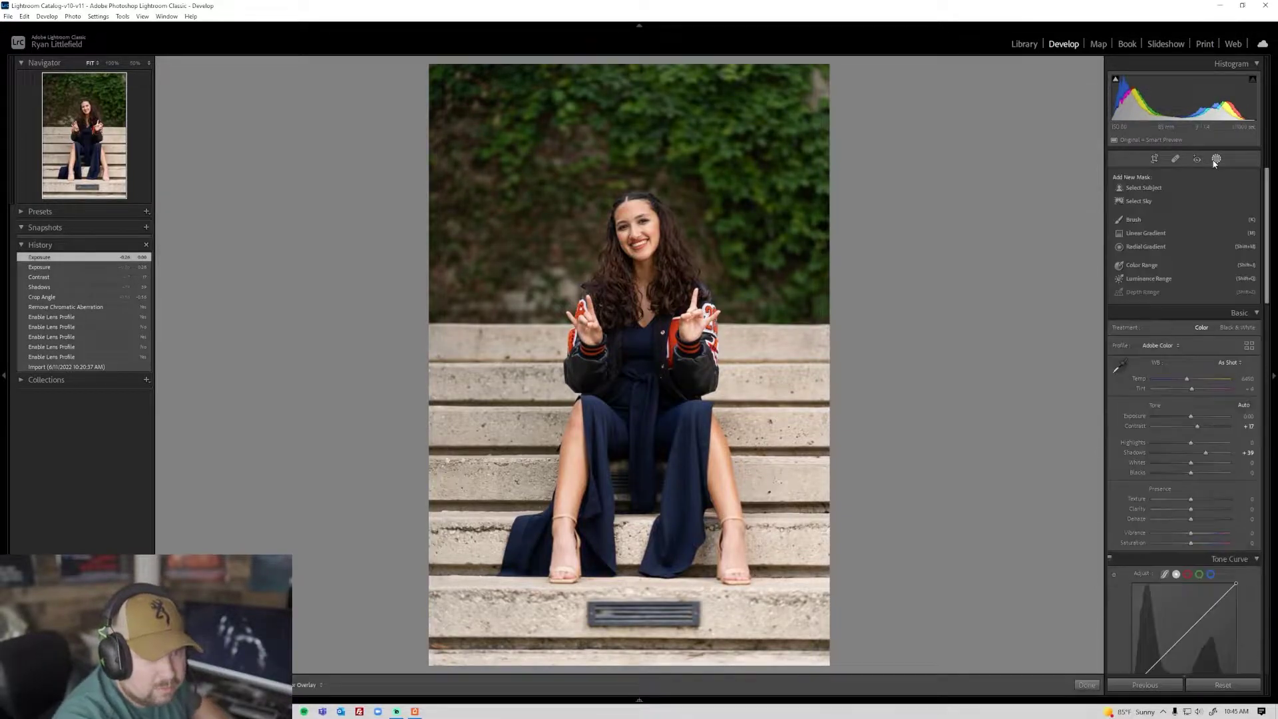
left_click(1142, 188)
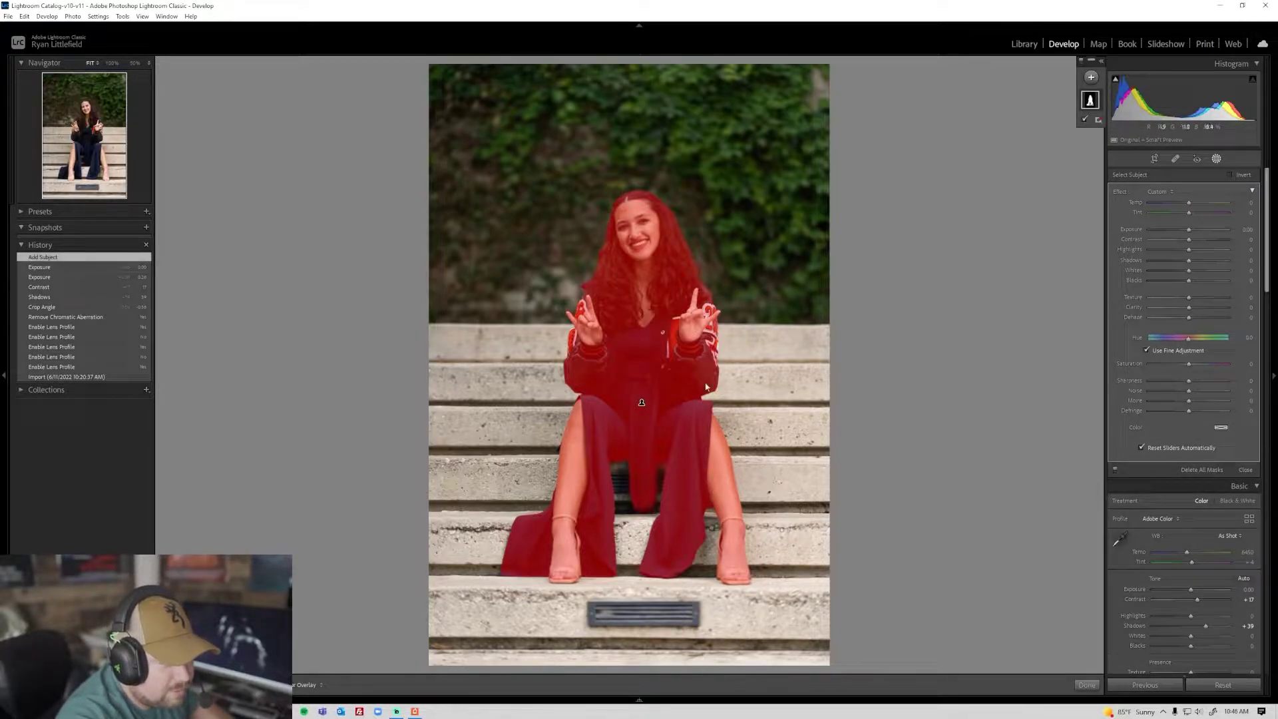
left_click_drag(1190, 231, 1189, 227)
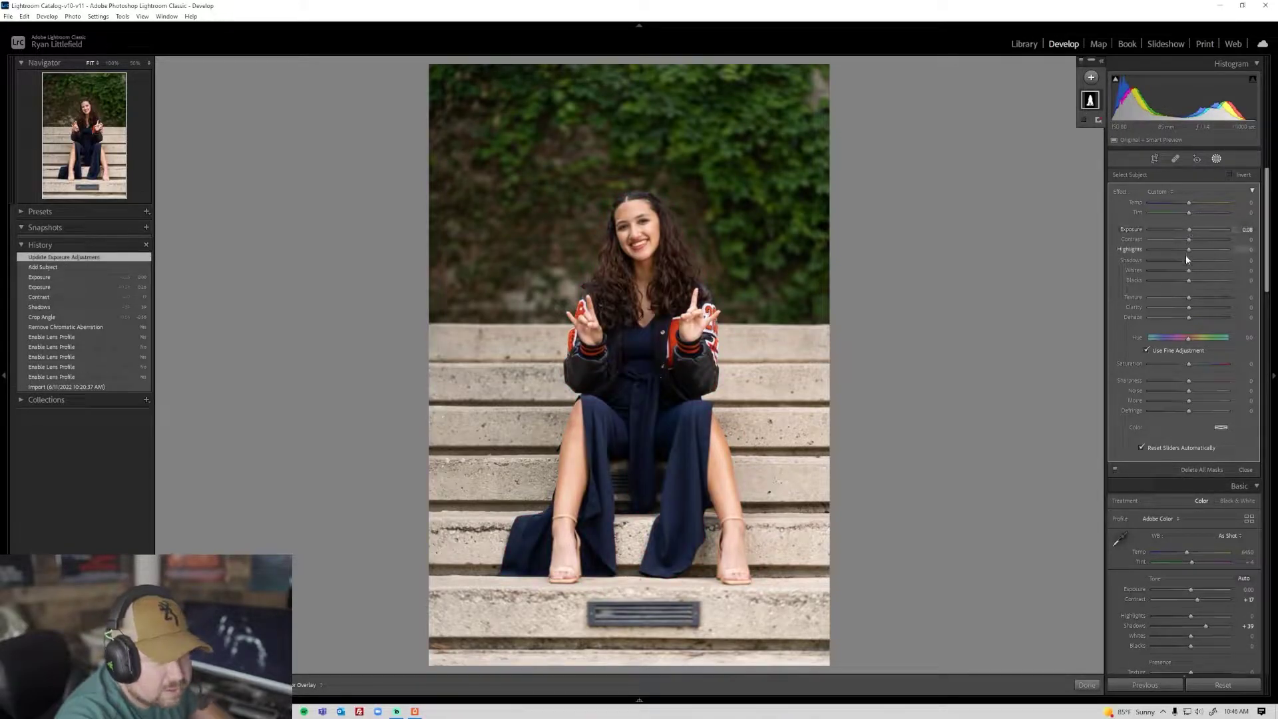
left_click_drag(1188, 270, 1194, 270)
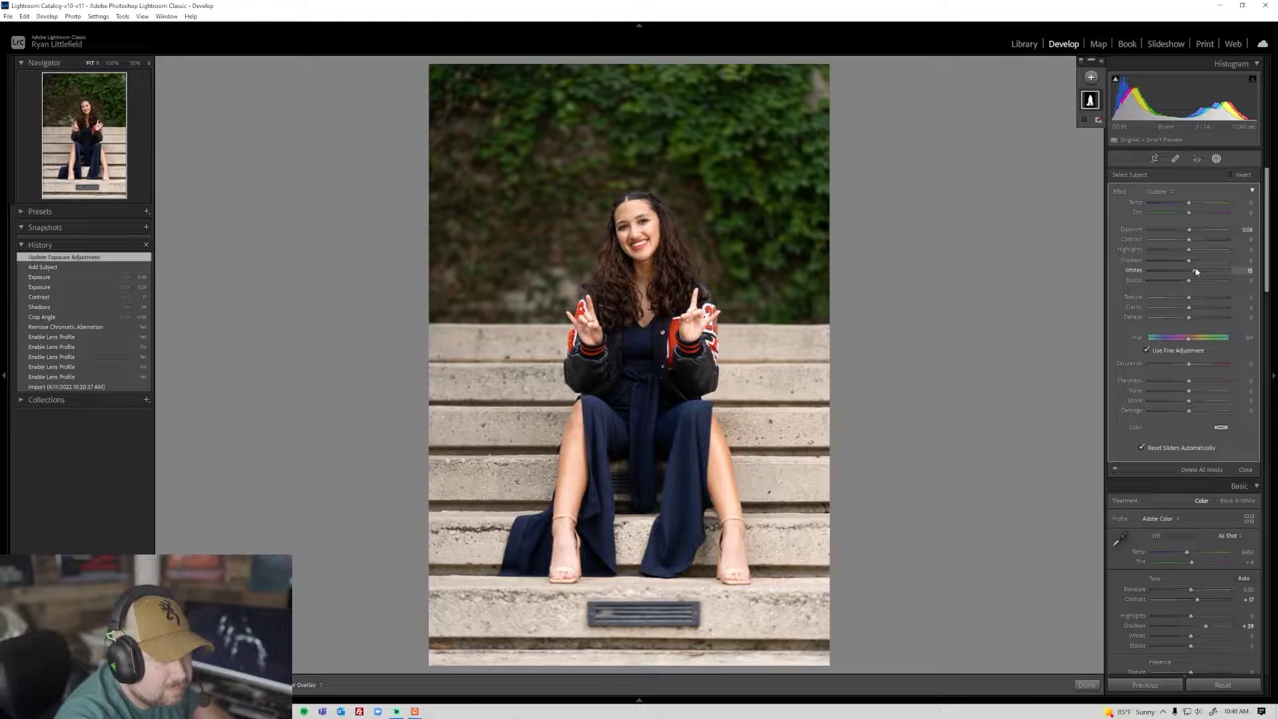
left_click_drag(1195, 269, 1195, 269)
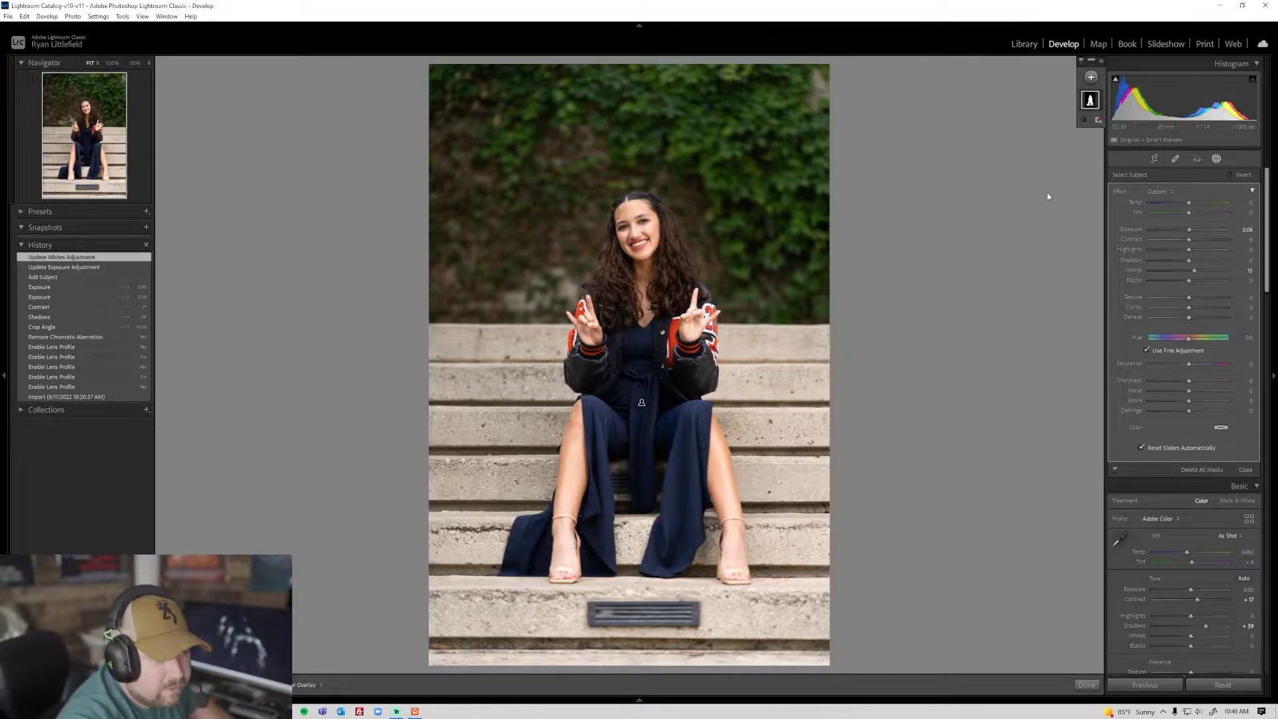
- Add a second automatic subject mask, invert it to cover the background, and hide the mask overlay
left_click(1092, 78)
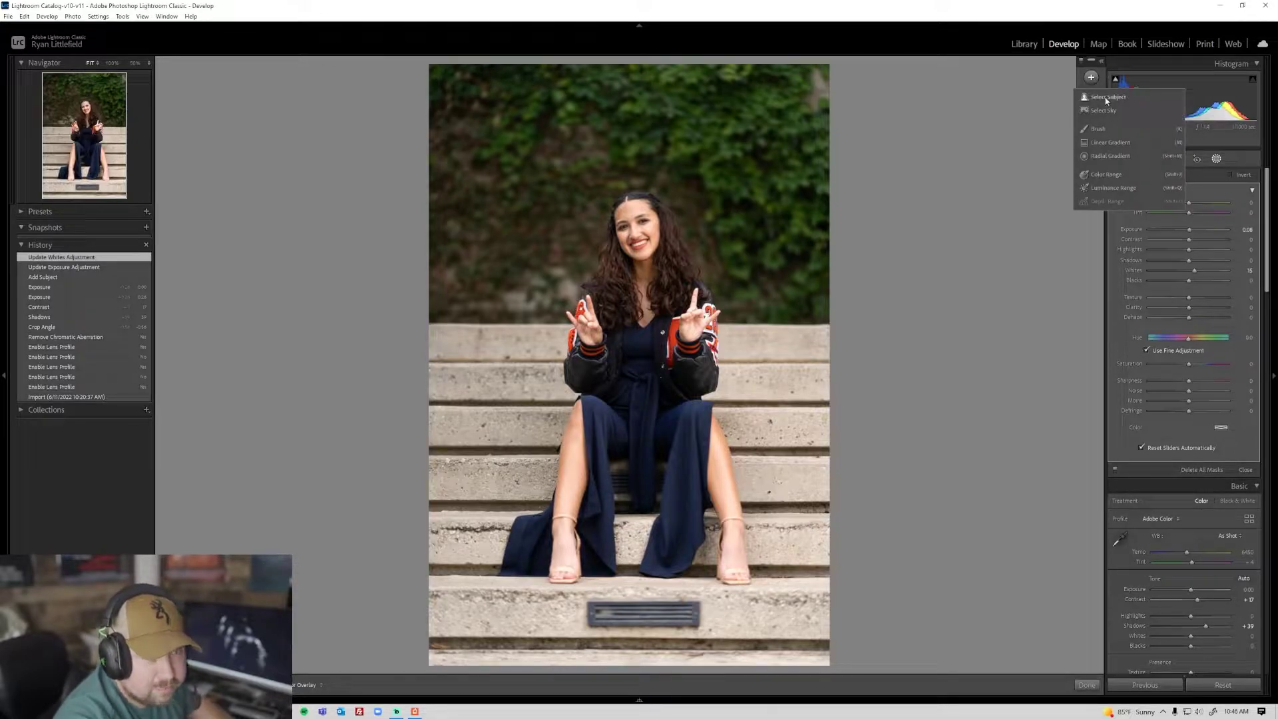
left_click(1103, 101)
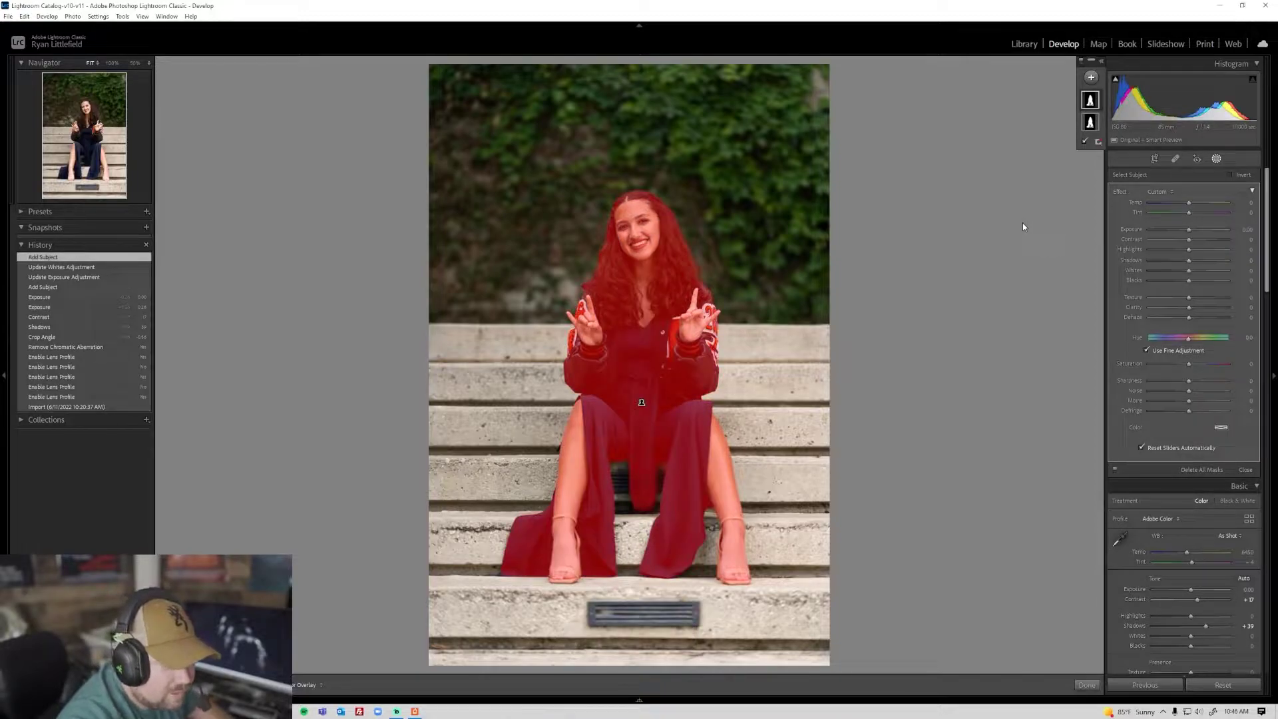
left_click(1230, 175)
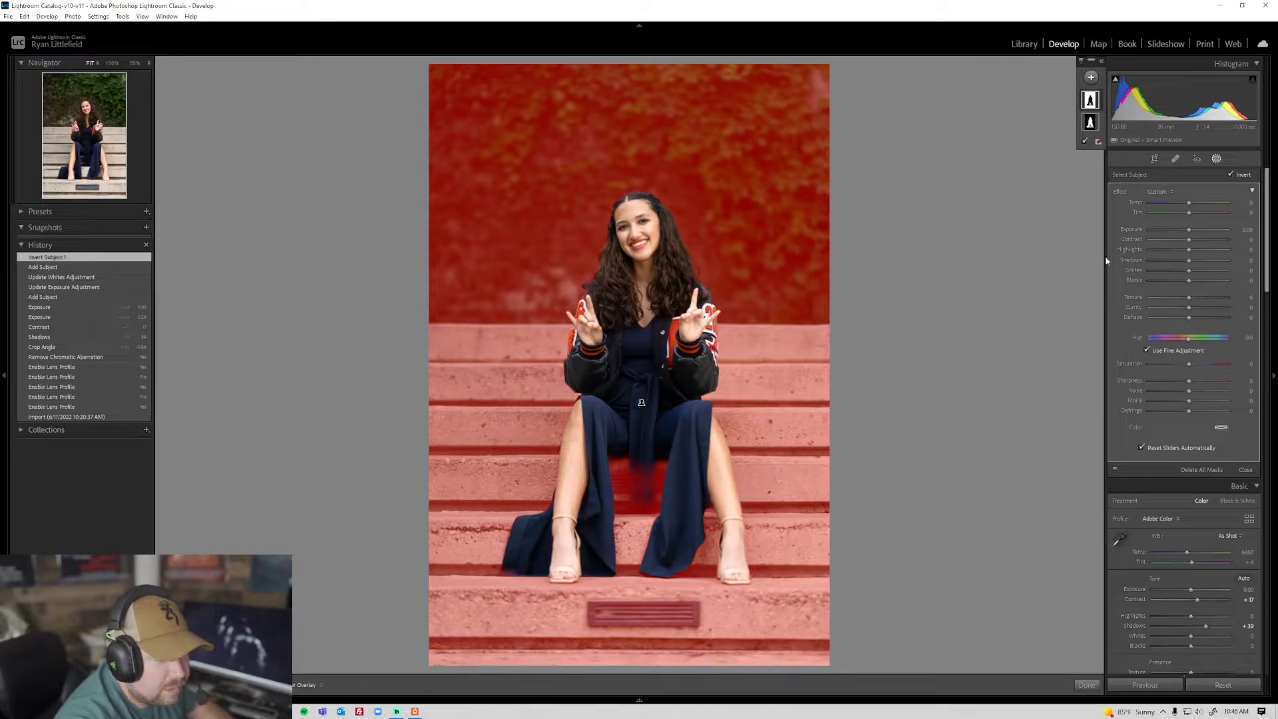
key("o")
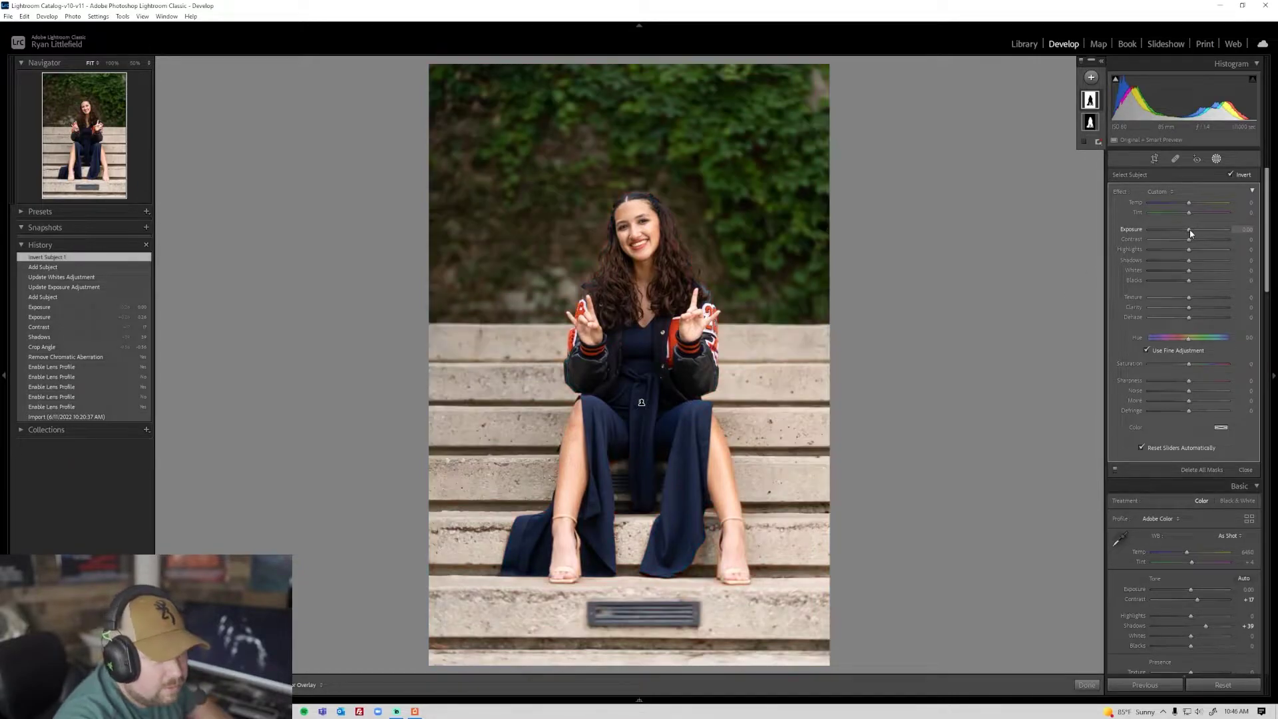
- Lower the background mask's exposure to about -0.13, set its clarity and texture to 7, and leave masking
left_click_drag(1191, 233, 1190, 234)
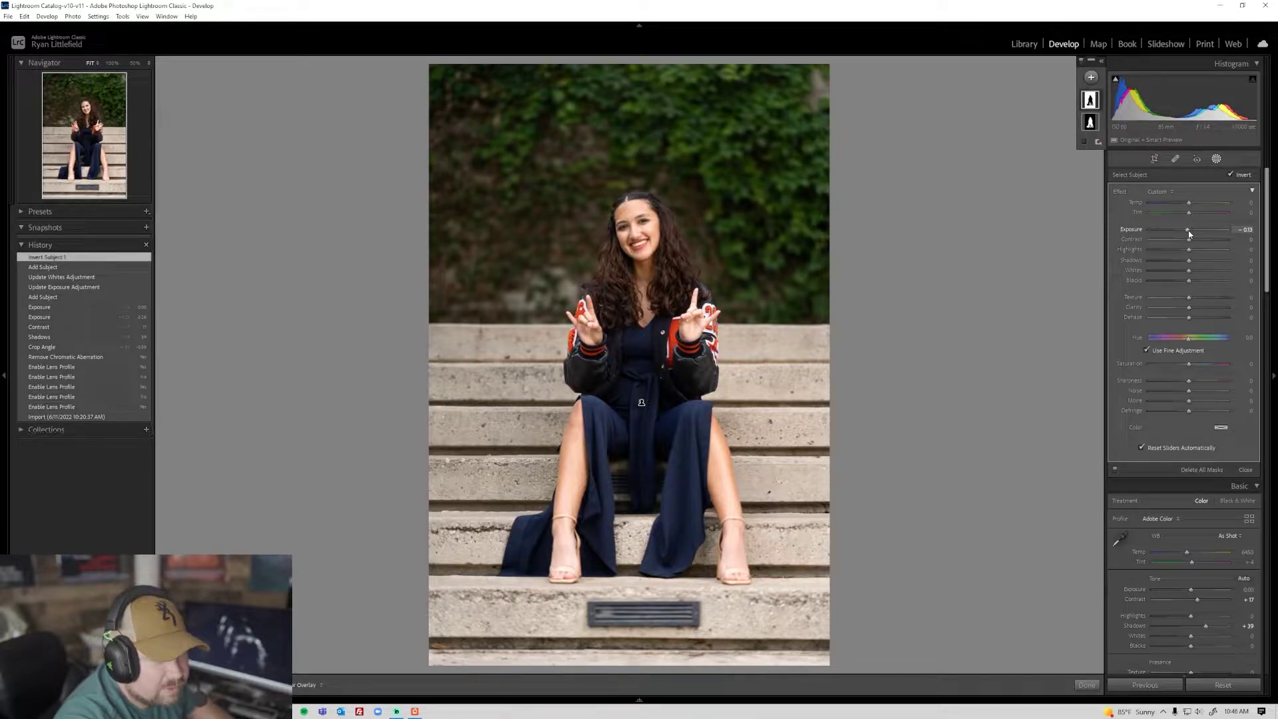
left_click_drag(1188, 307, 1191, 307)
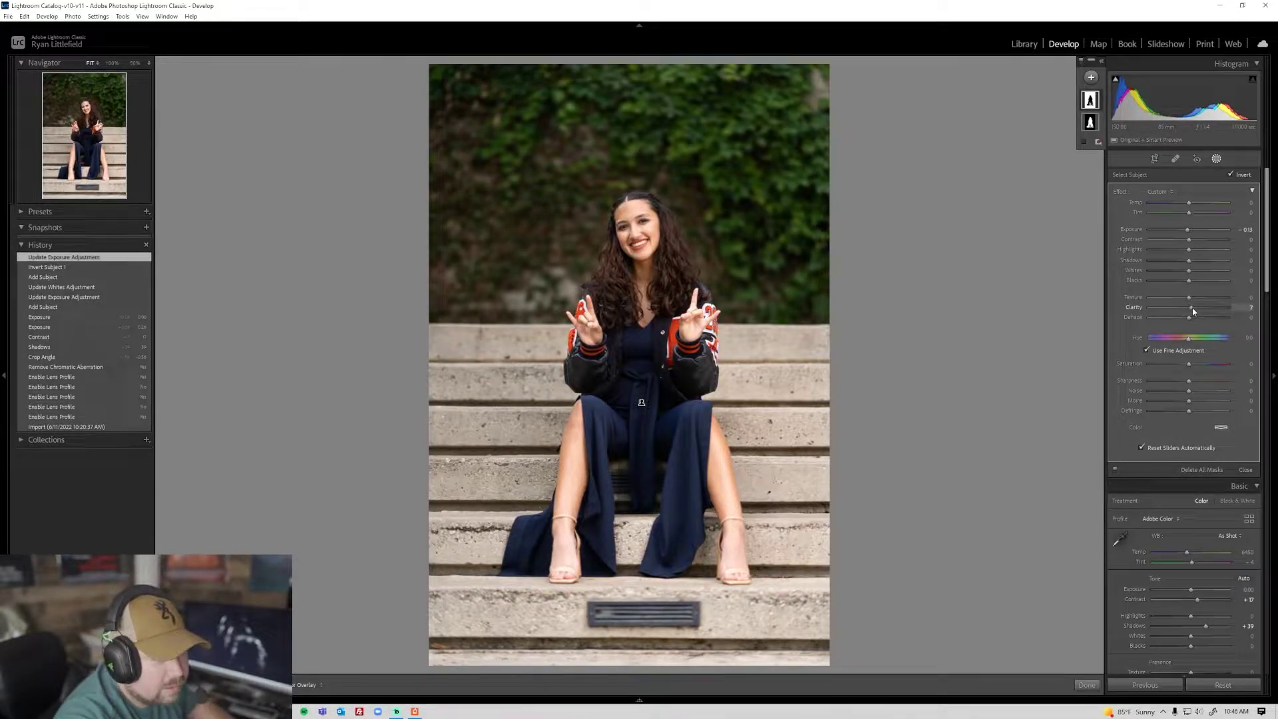
left_click_drag(1189, 297, 1193, 301)
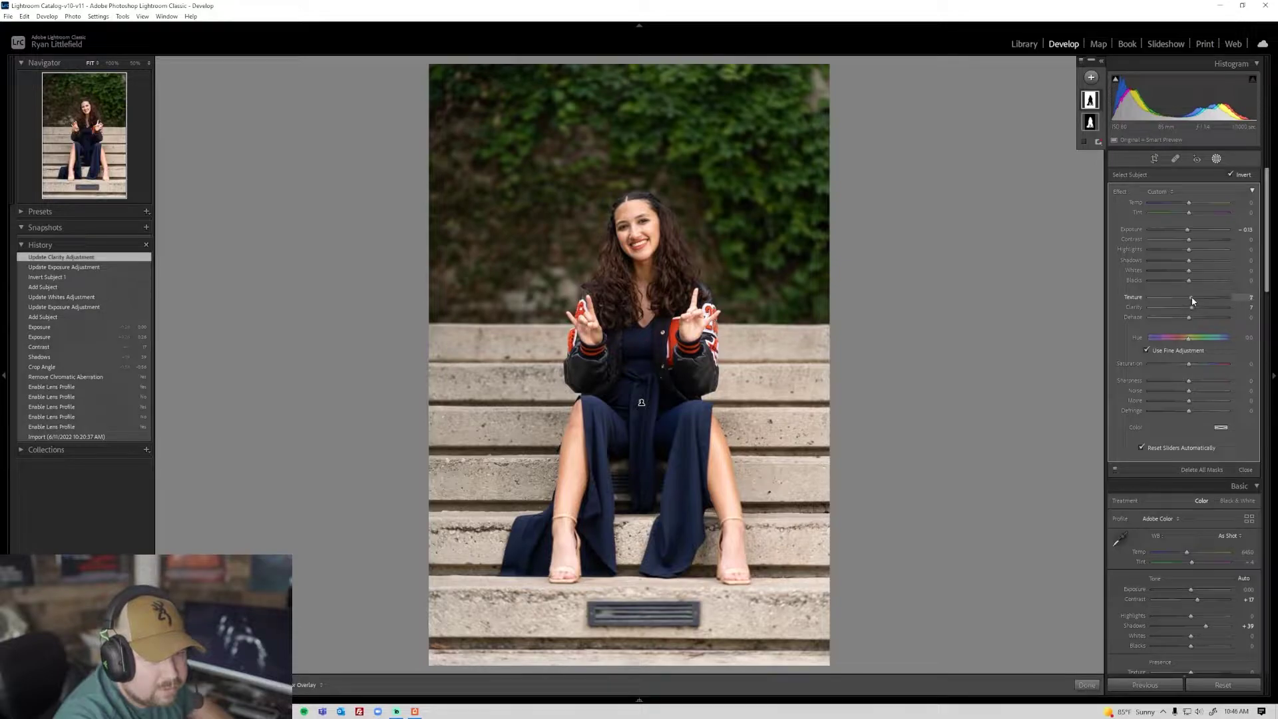
key("shift+w")
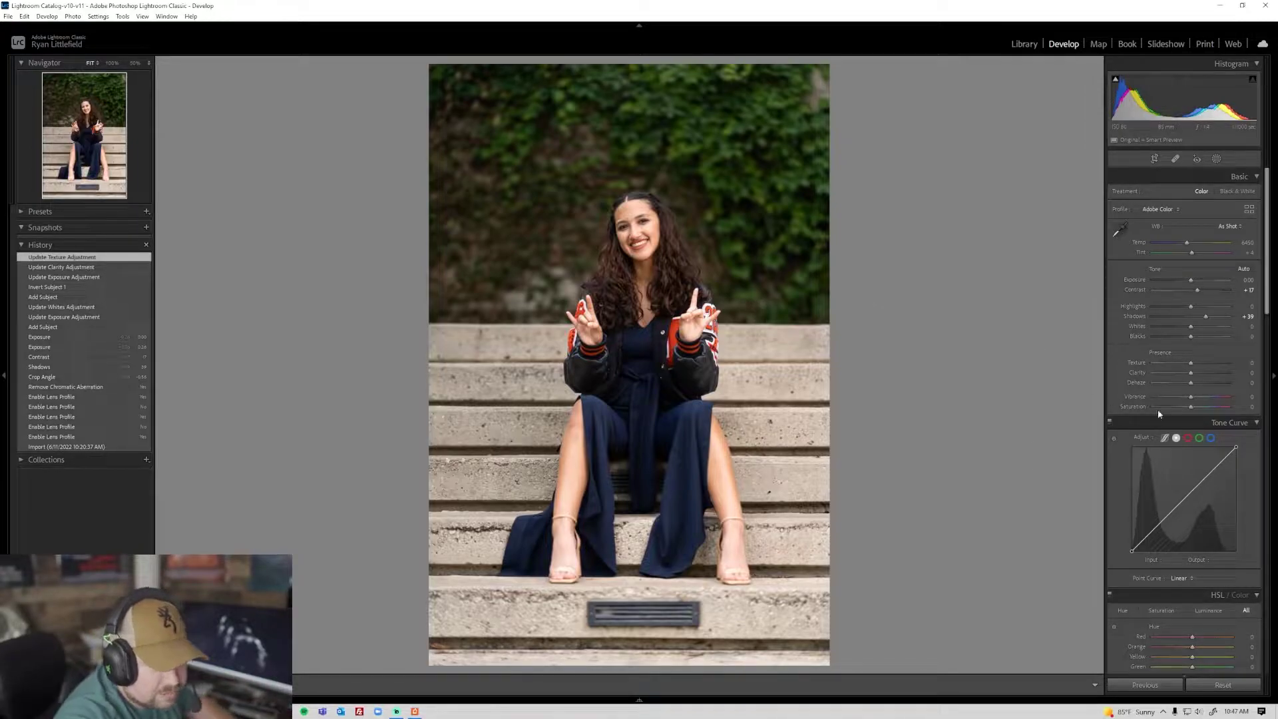
- Set the photo's overall vibrance to +21
left_click(1198, 397)
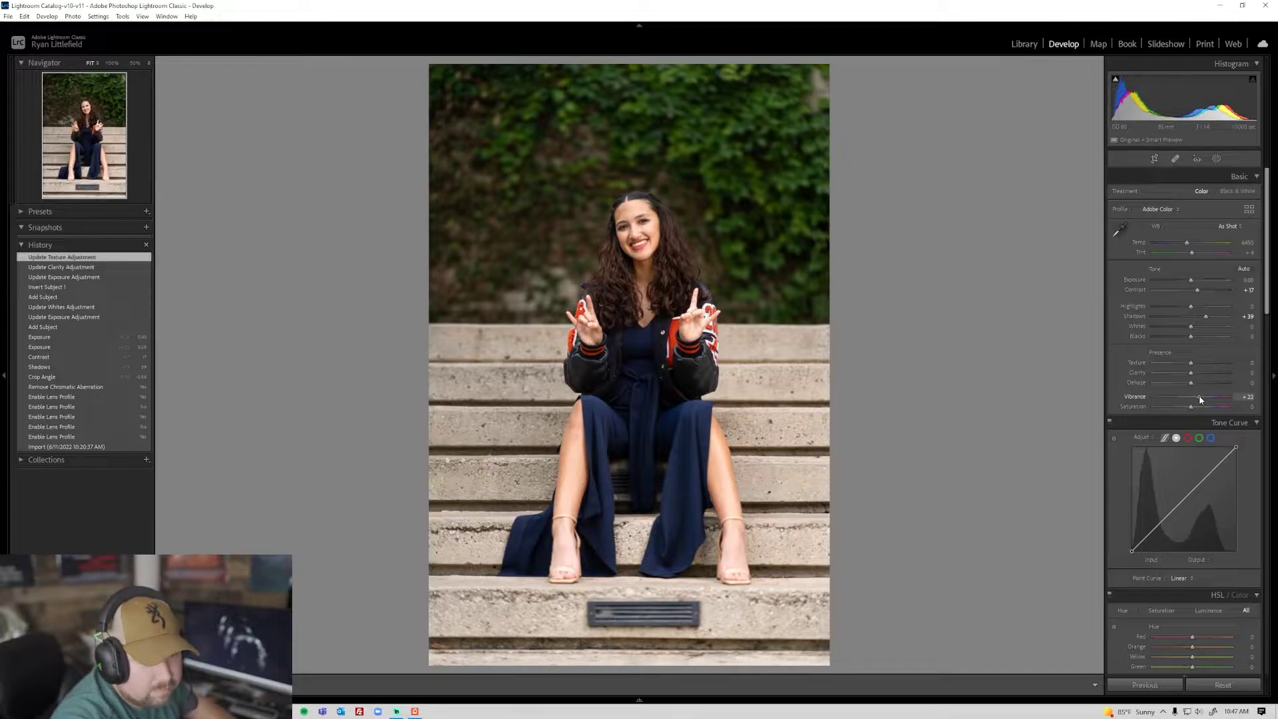
left_click_drag(1199, 397, 1198, 397)
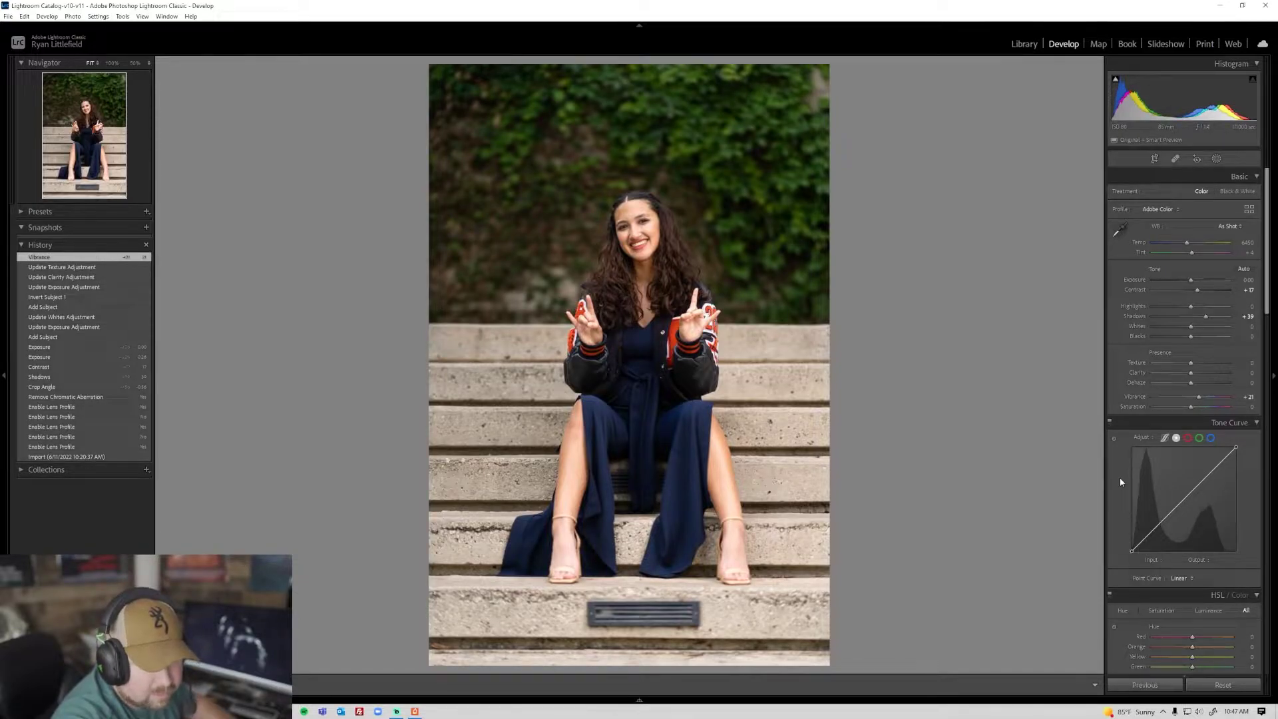
- Tint the shadows in Color Grading with a subtle pinkish-magenta hue at a saturation of about 10
scroll(1119, 477, "down", 8)
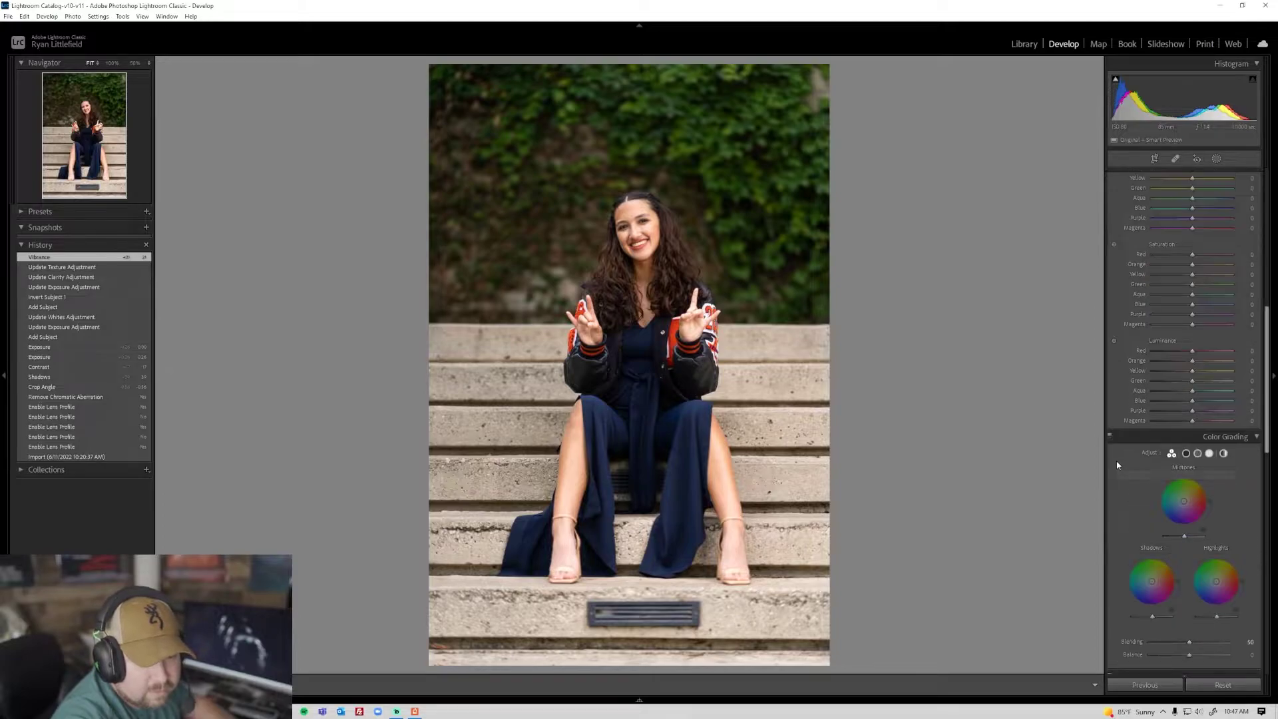
scroll(1118, 464, "down", 2)
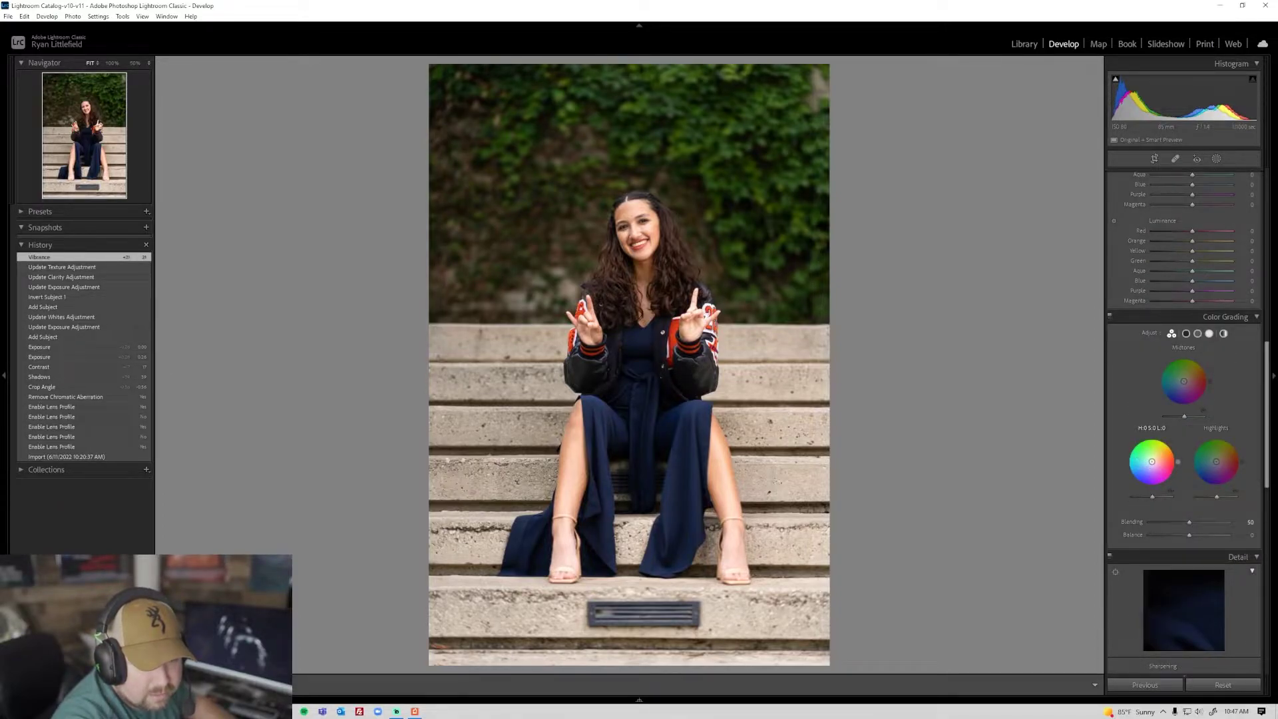
left_click_drag(1151, 462, 1152, 464)
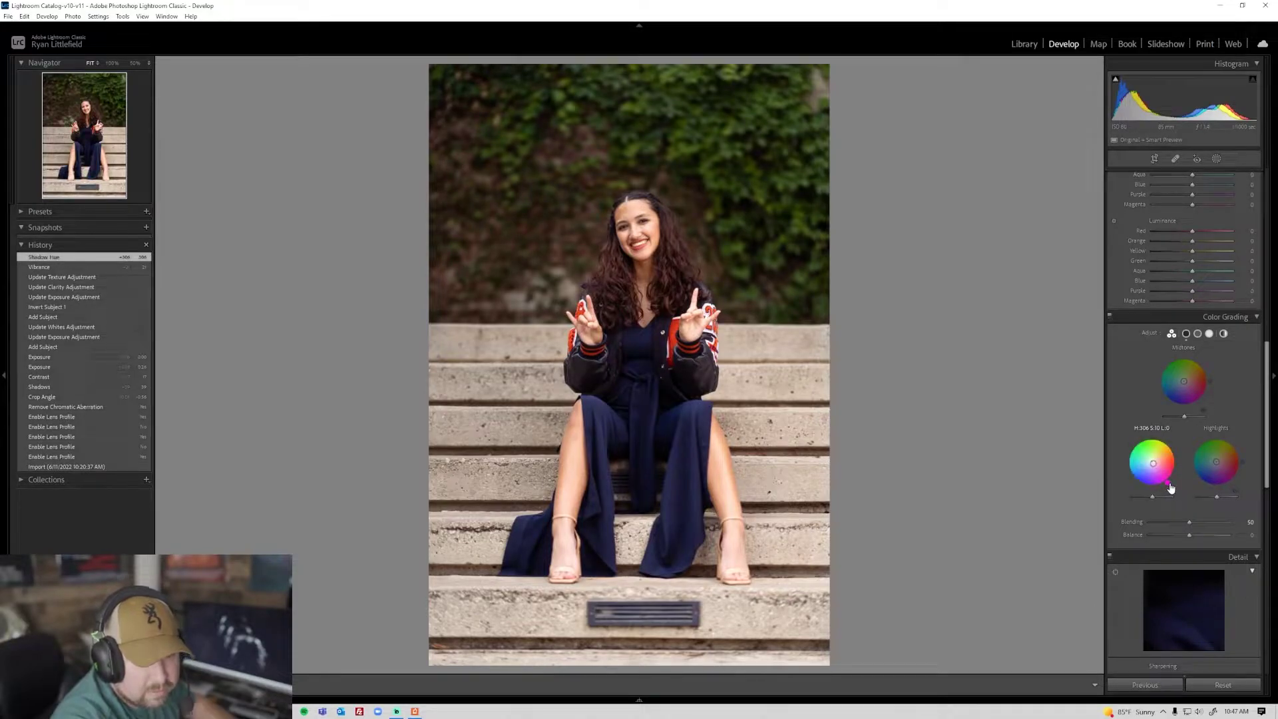
mouse_move(1170, 487)
left_mouse_down()
mouse_move(1133, 478)
mouse_move(1156, 488)
mouse_move(1176, 472)
left_mouse_up()
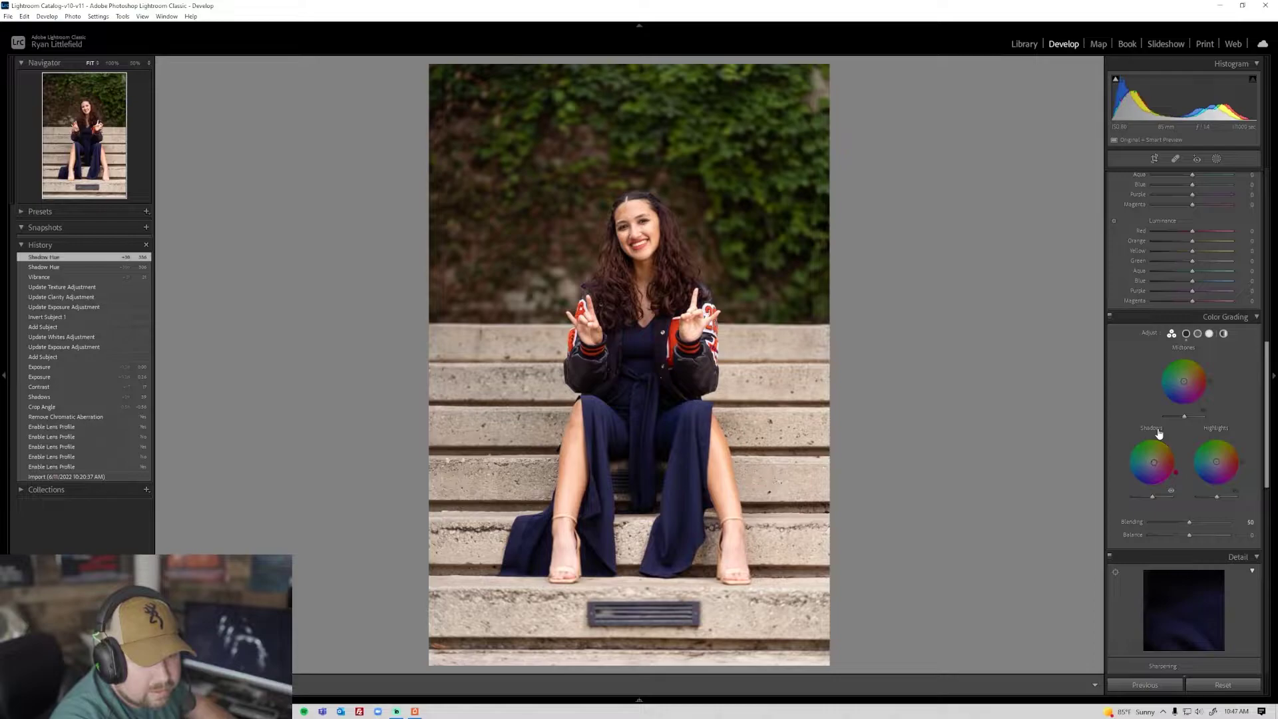
- Set the shadow tint's saturation to 5 and compare the photo with and without the color grading
left_click(1152, 429)
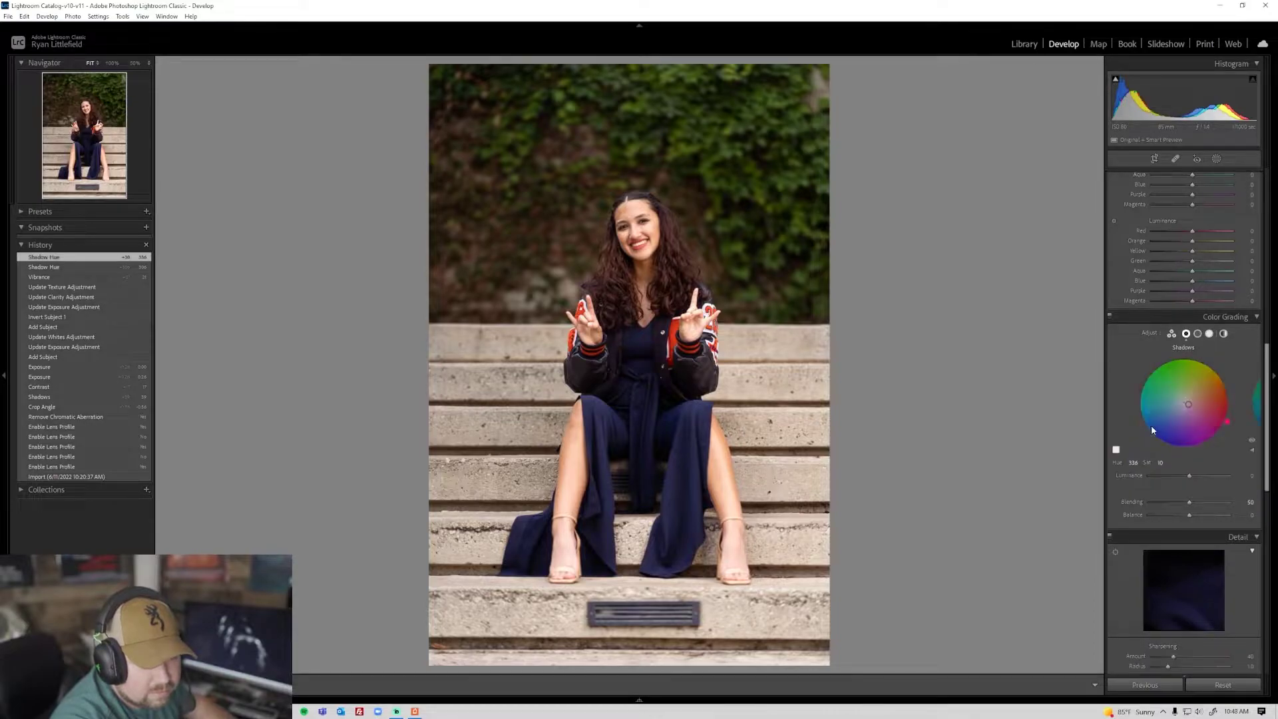
left_click(1161, 463)
type("5")
key("Return")
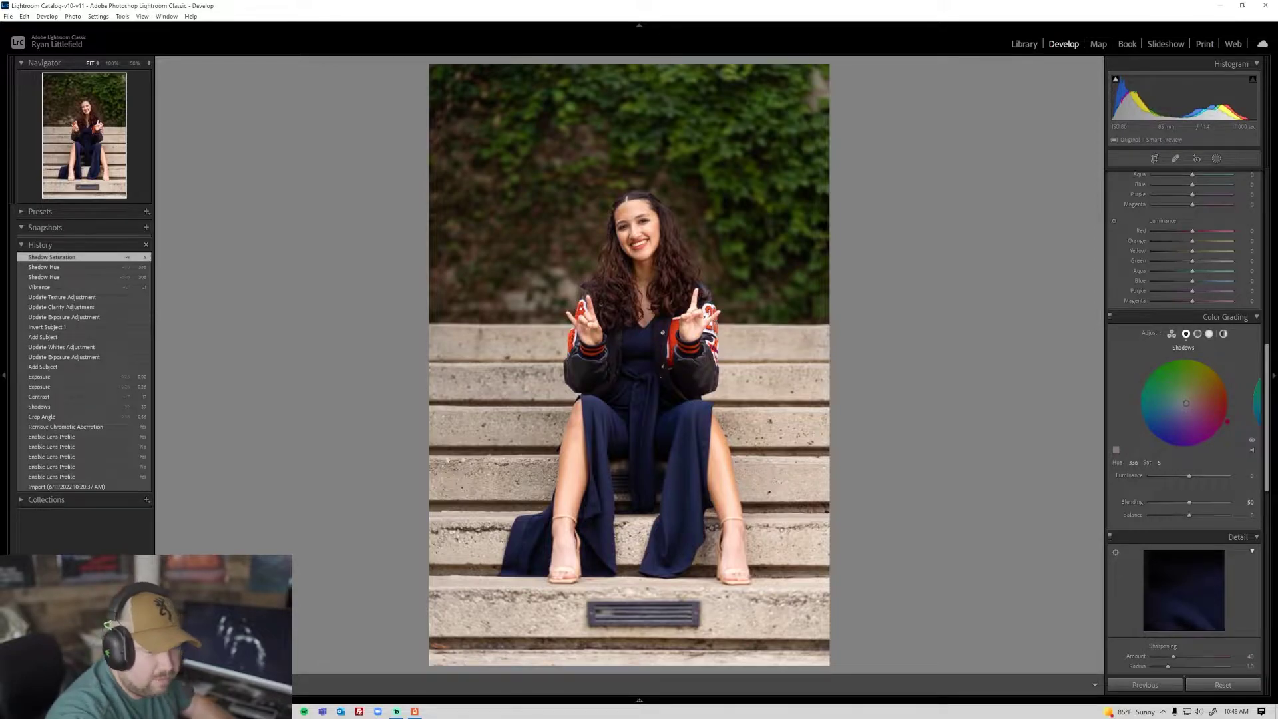
left_click(1110, 317)
left_click(1109, 317)
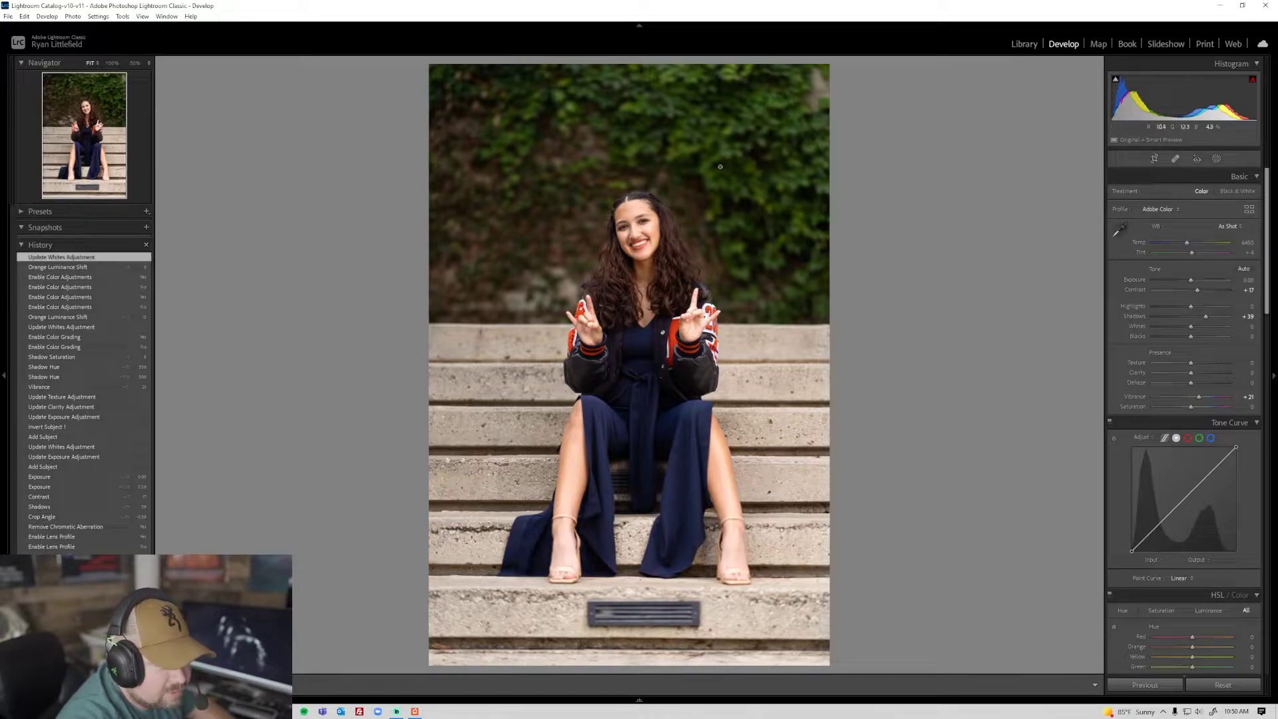
- Try a different green saturation using the targeted HSL adjustment, reset it, and leave targeted adjustment
scroll(1119, 491, "down", 5)
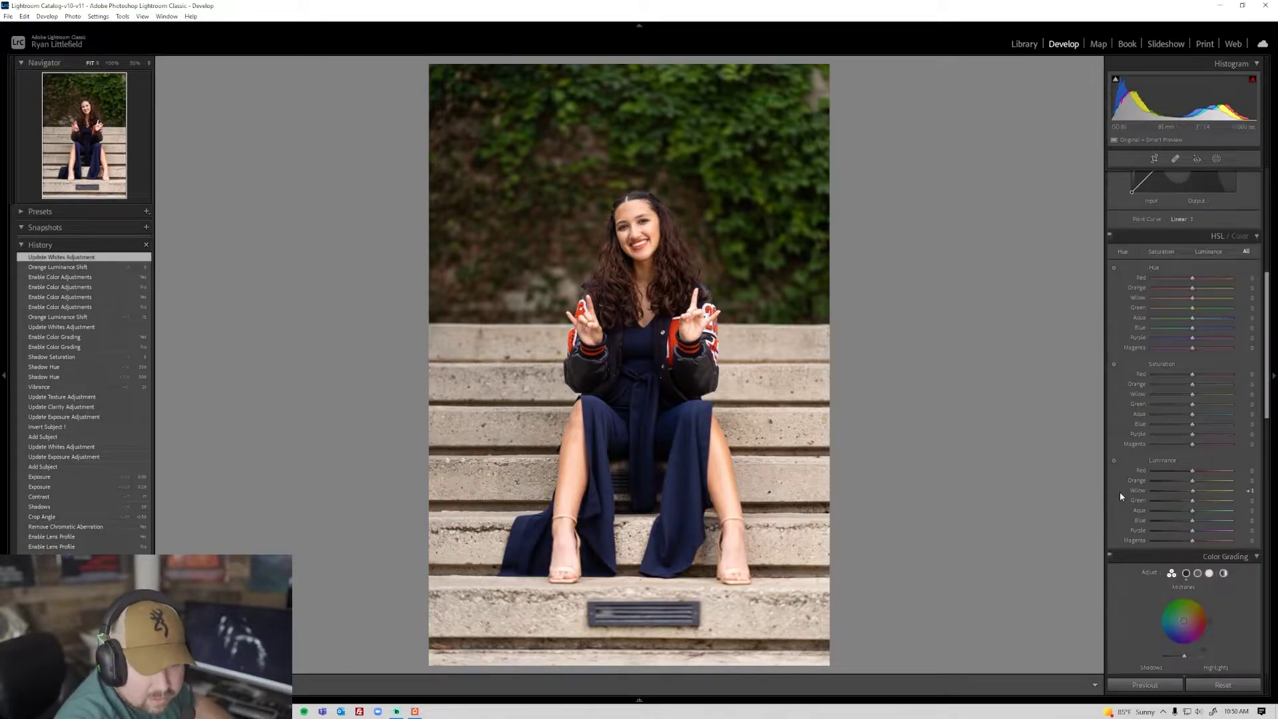
left_click(1113, 364)
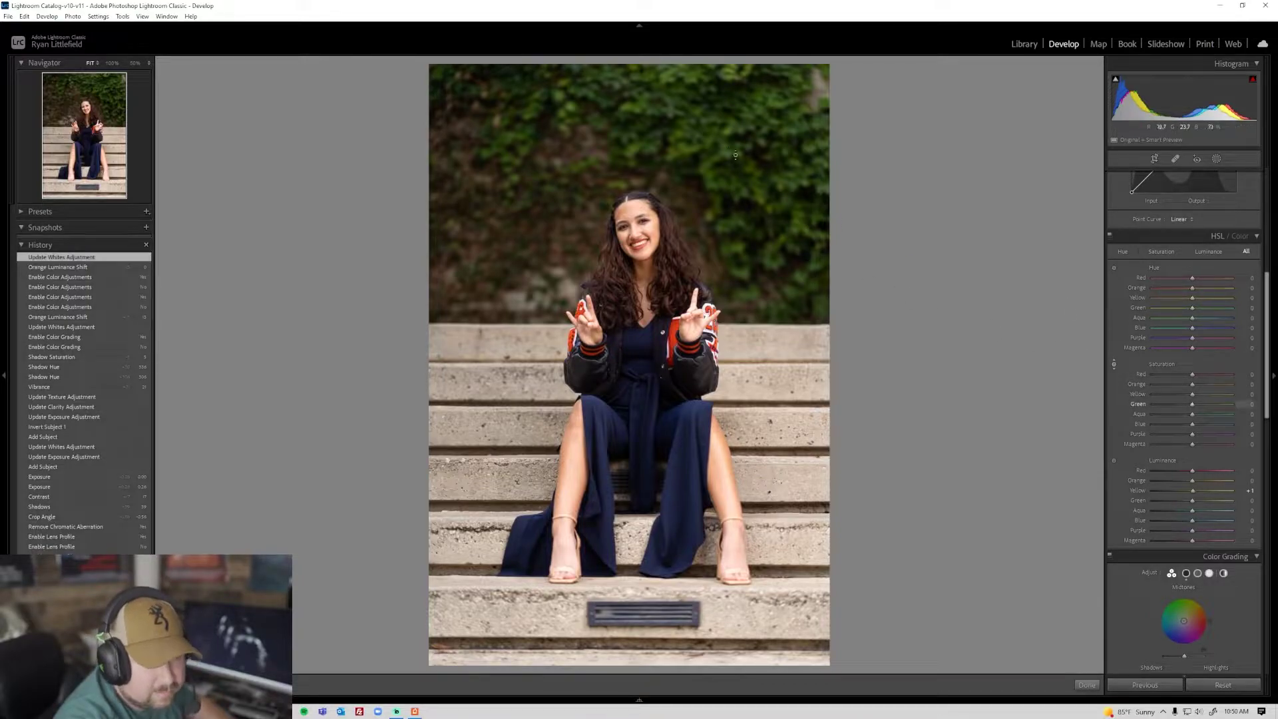
mouse_move(1187, 406)
left_mouse_down()
mouse_move(1162, 408)
mouse_move(1183, 404)
left_mouse_up()
double_click(1183, 402)
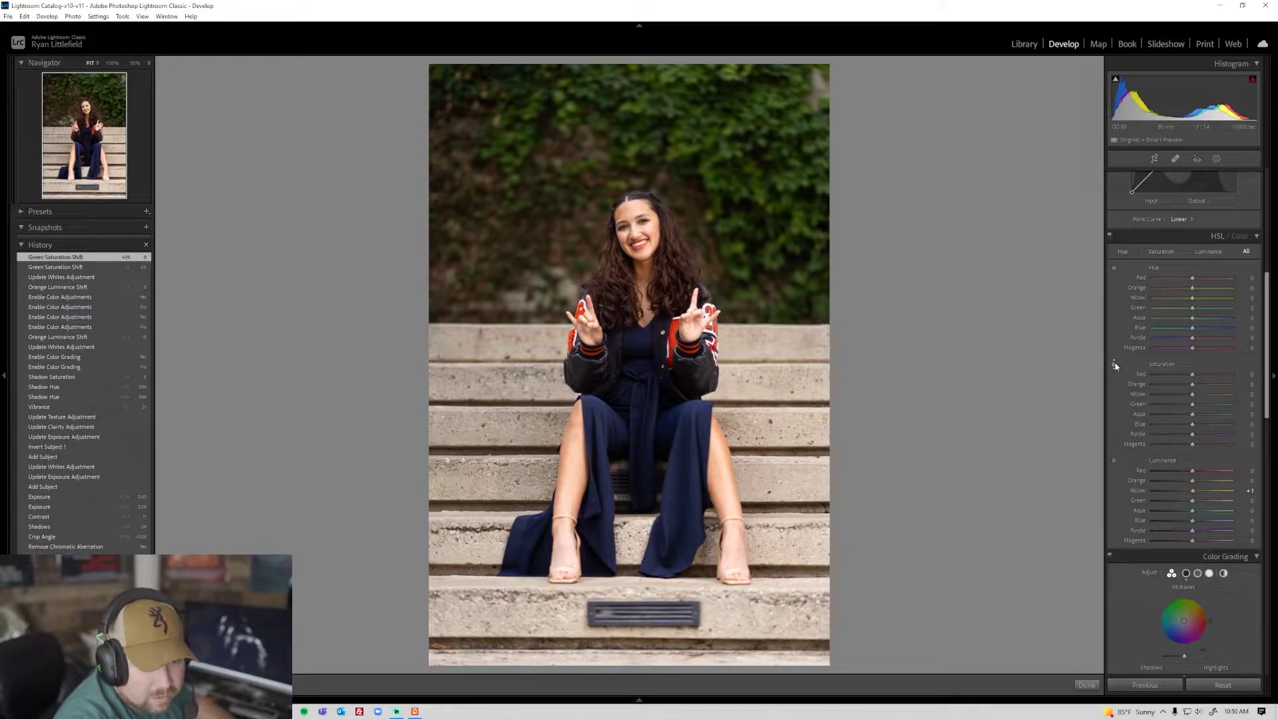
left_click(1115, 364)
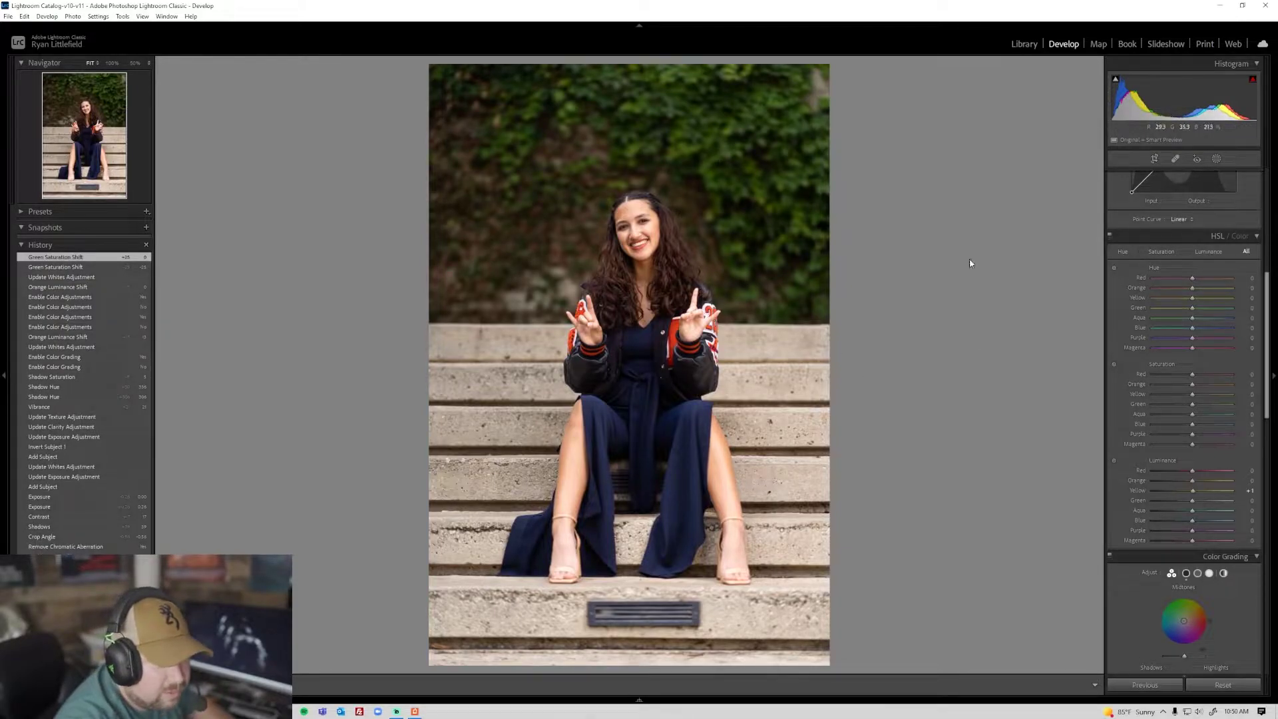
- Lower the green saturation with the targeted HSL adjustment on the ivy behind the woman
left_click(1114, 365)
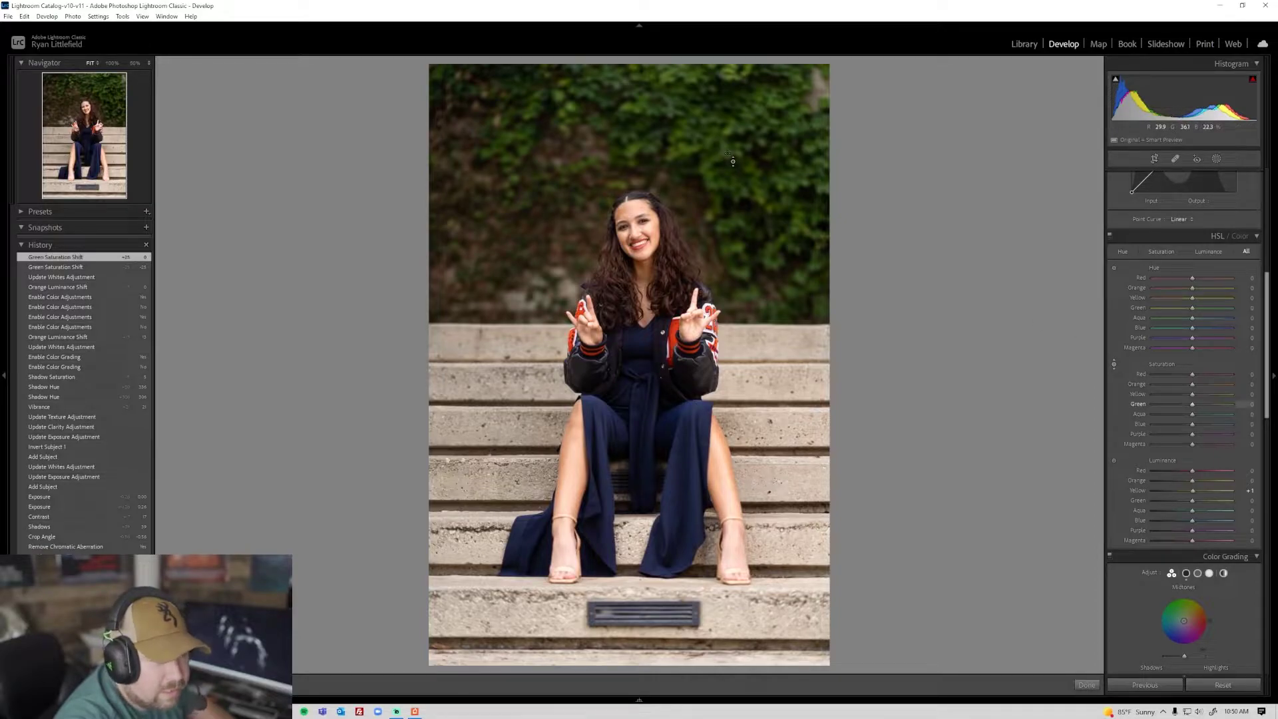
left_click_drag(766, 167, 765, 201)
scroll(1121, 505, "up", 5)
- Set the sharpening masking to 62 with the mask preview and the amount to 53, and check the face at 100%
scroll(1121, 366, "down", 10)
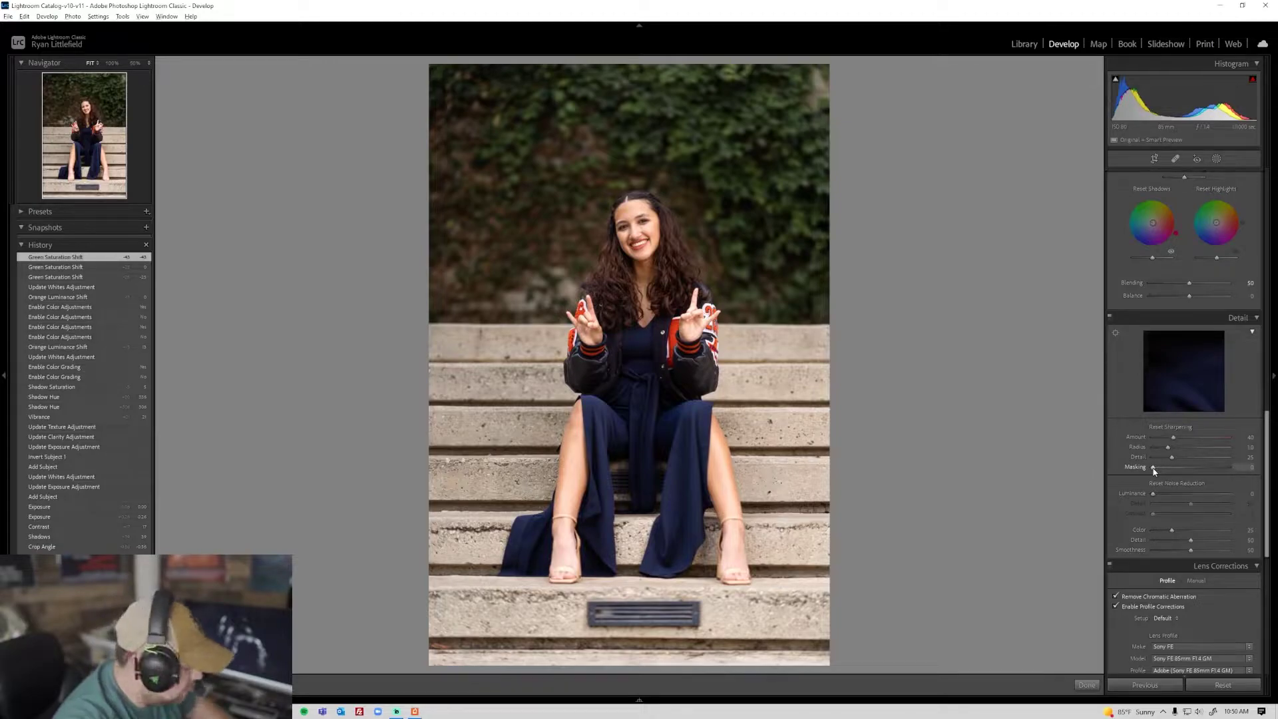
left_click(1153, 468, "alt")
left_click_drag(1154, 469, 1192, 473)
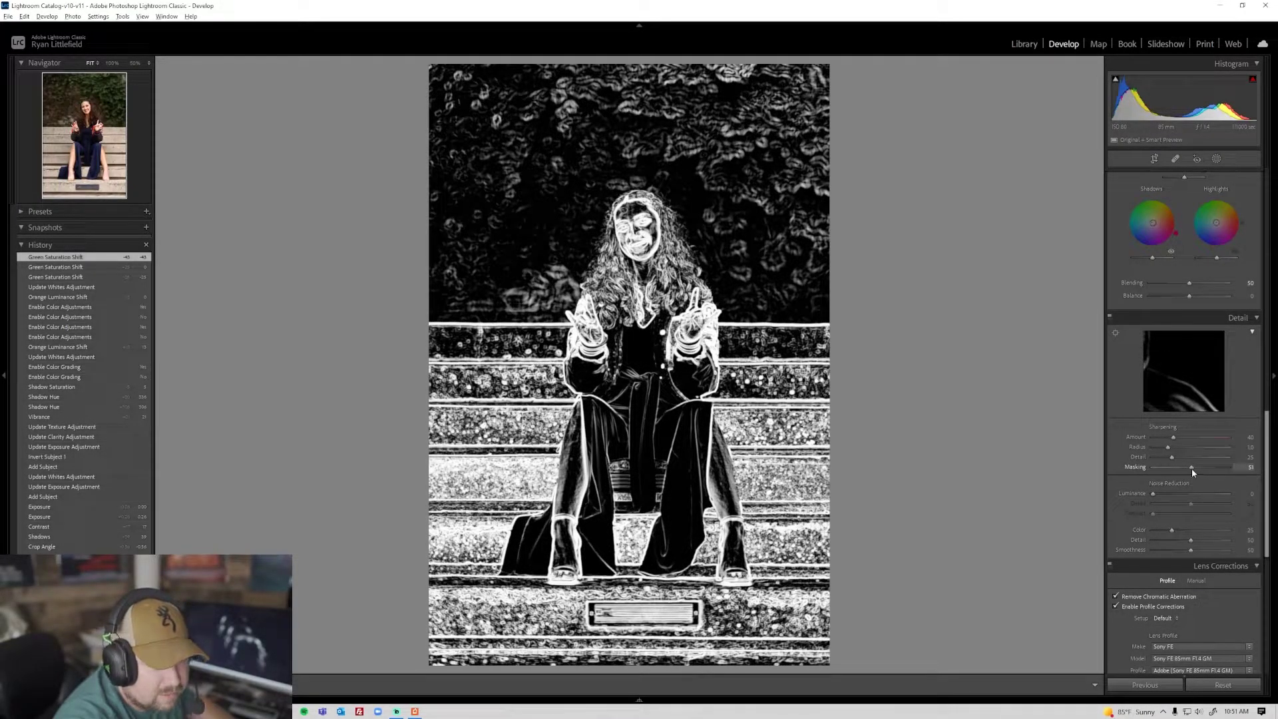
left_click_drag(1194, 472, 1180, 440)
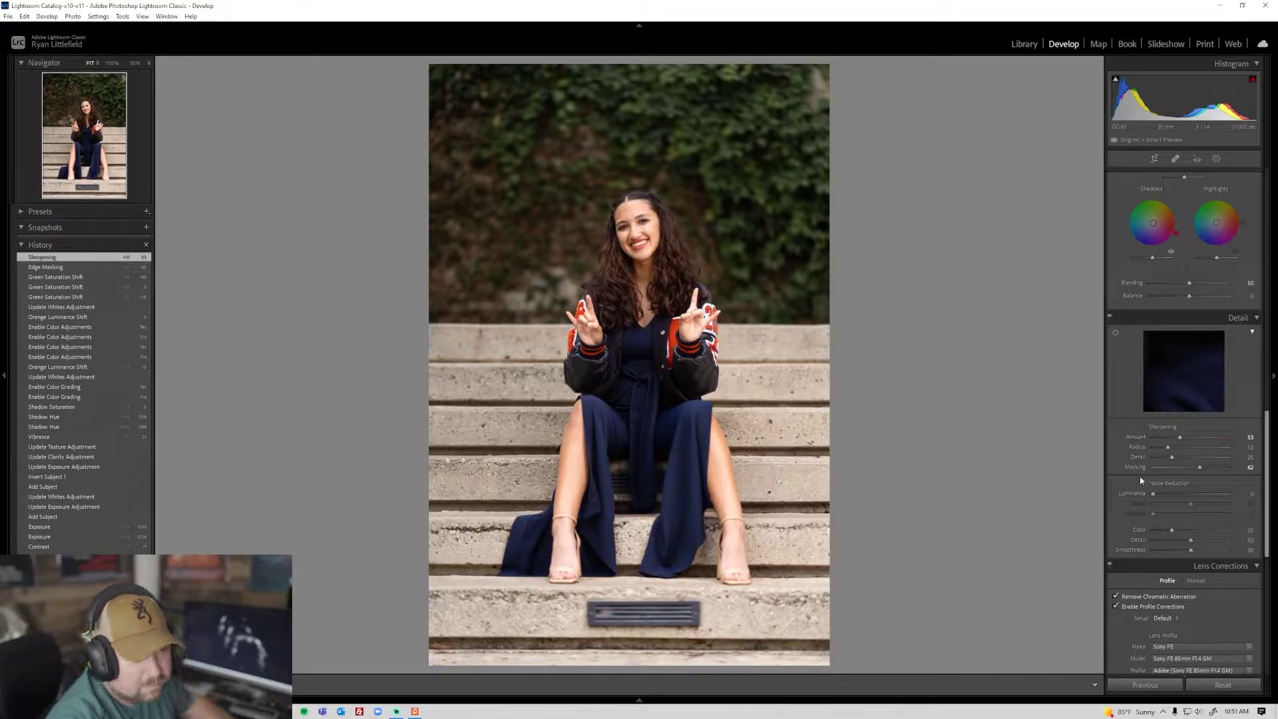
left_click(652, 225)
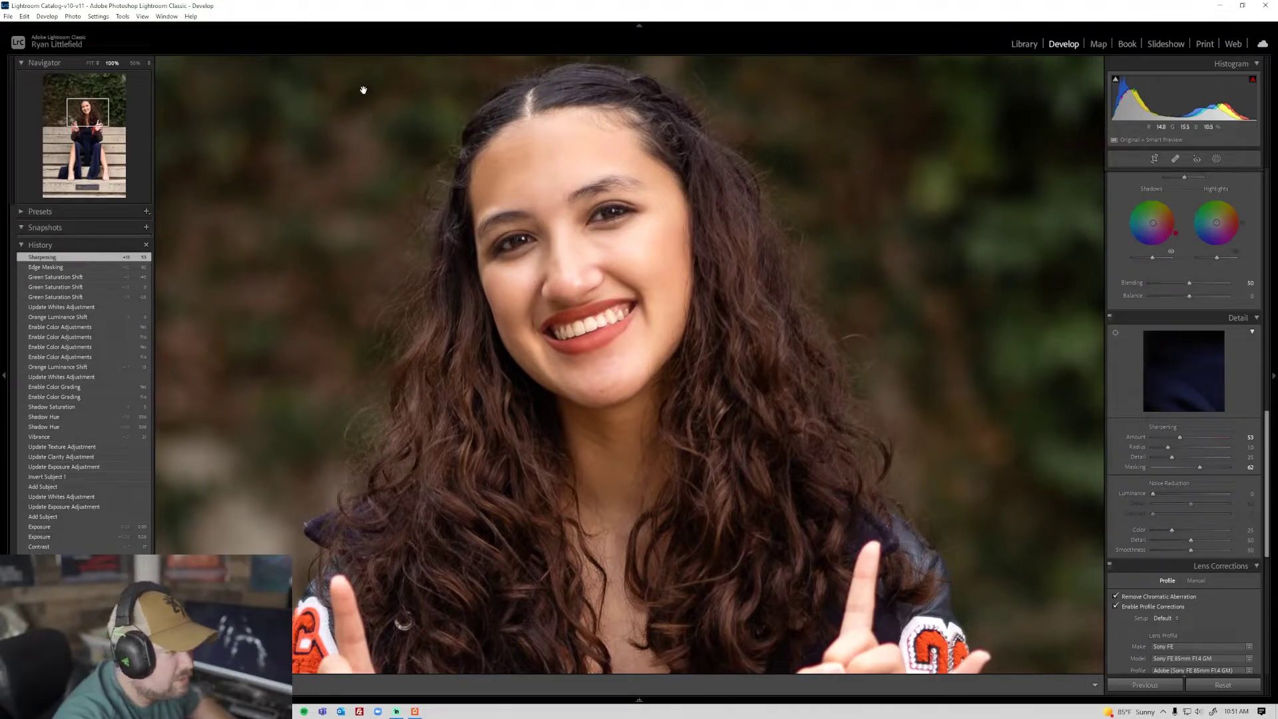
left_click(551, 378)
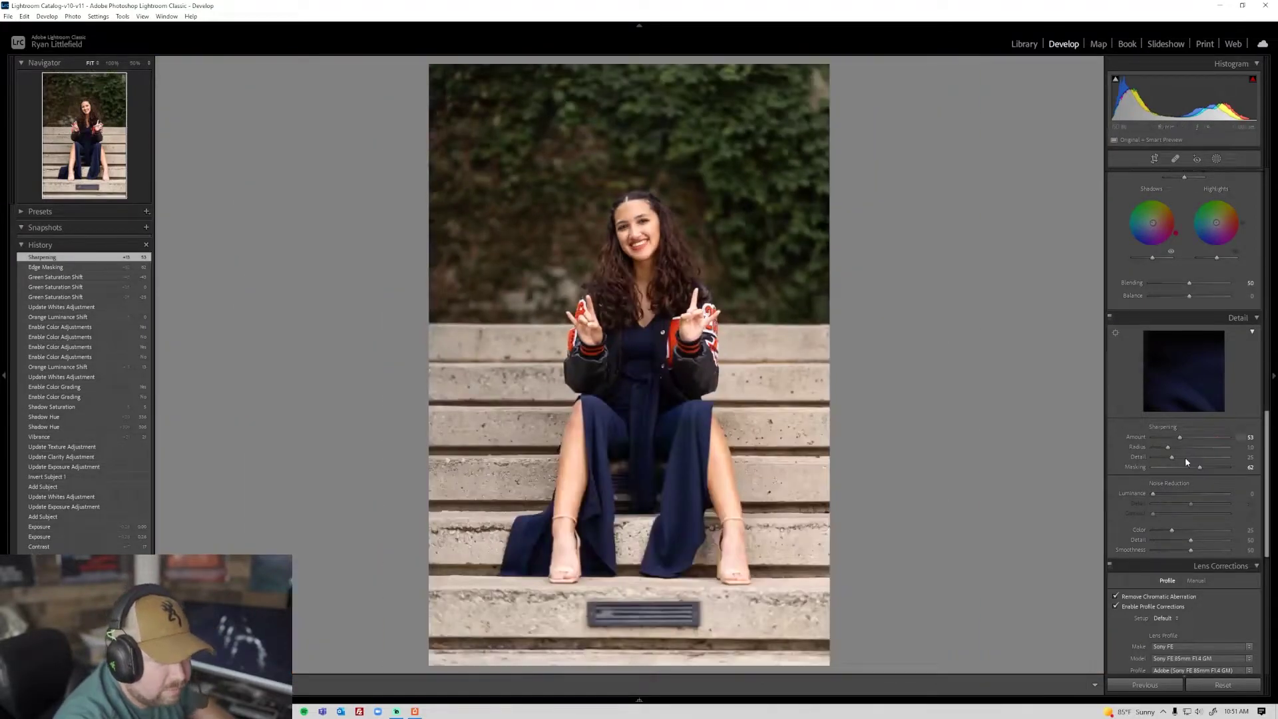
- Crop the photo to the 4 x 5 / 8 x 10 aspect ratio
scroll(1116, 470, "up", 10)
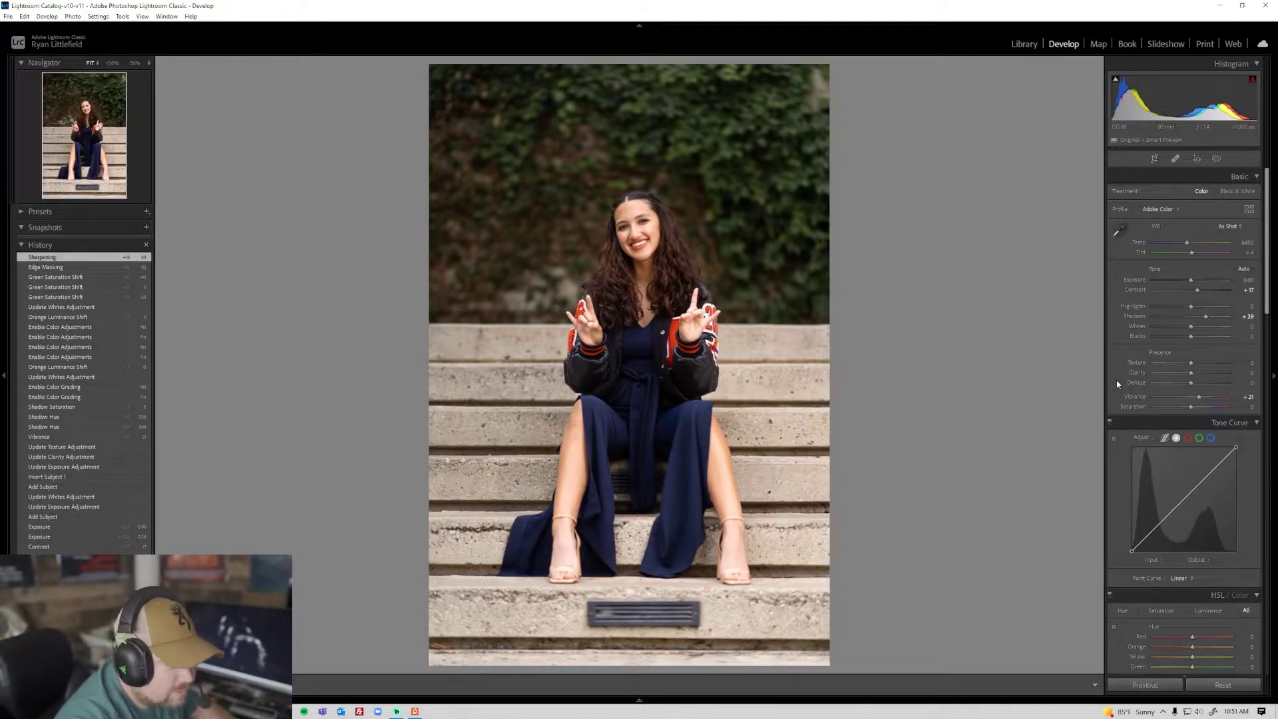
left_click(1154, 159)
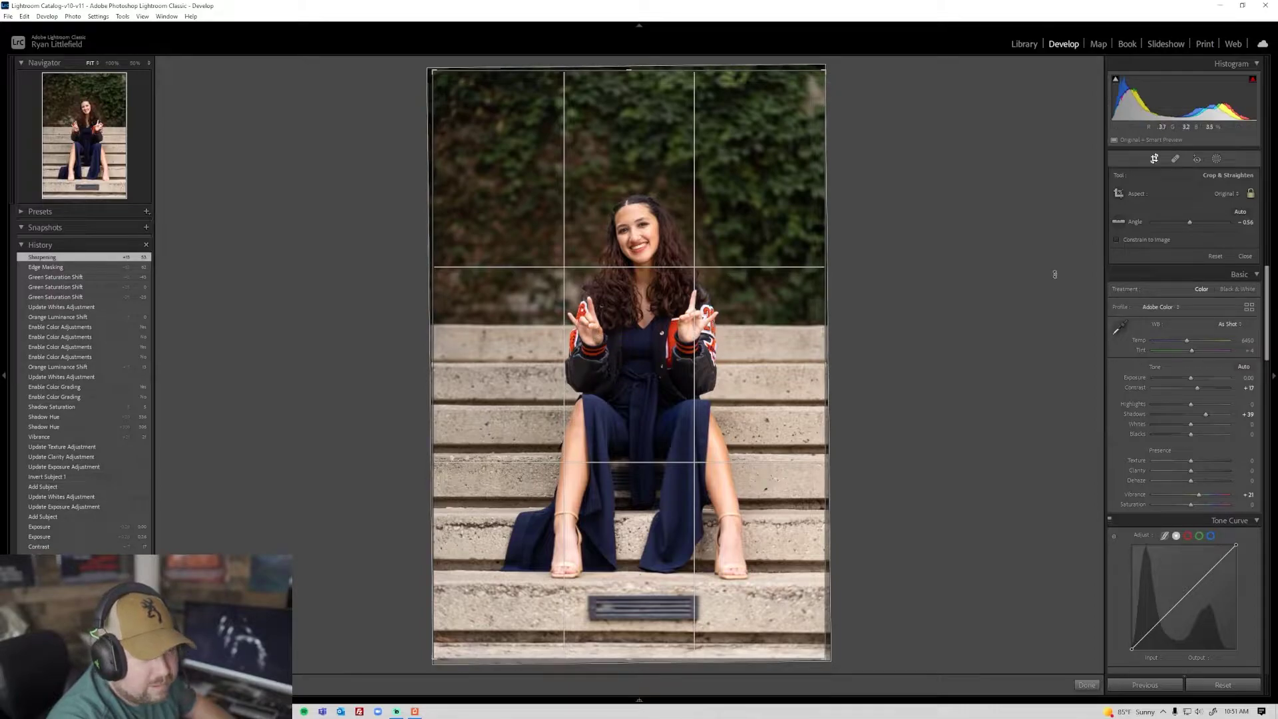
left_click(1223, 193)
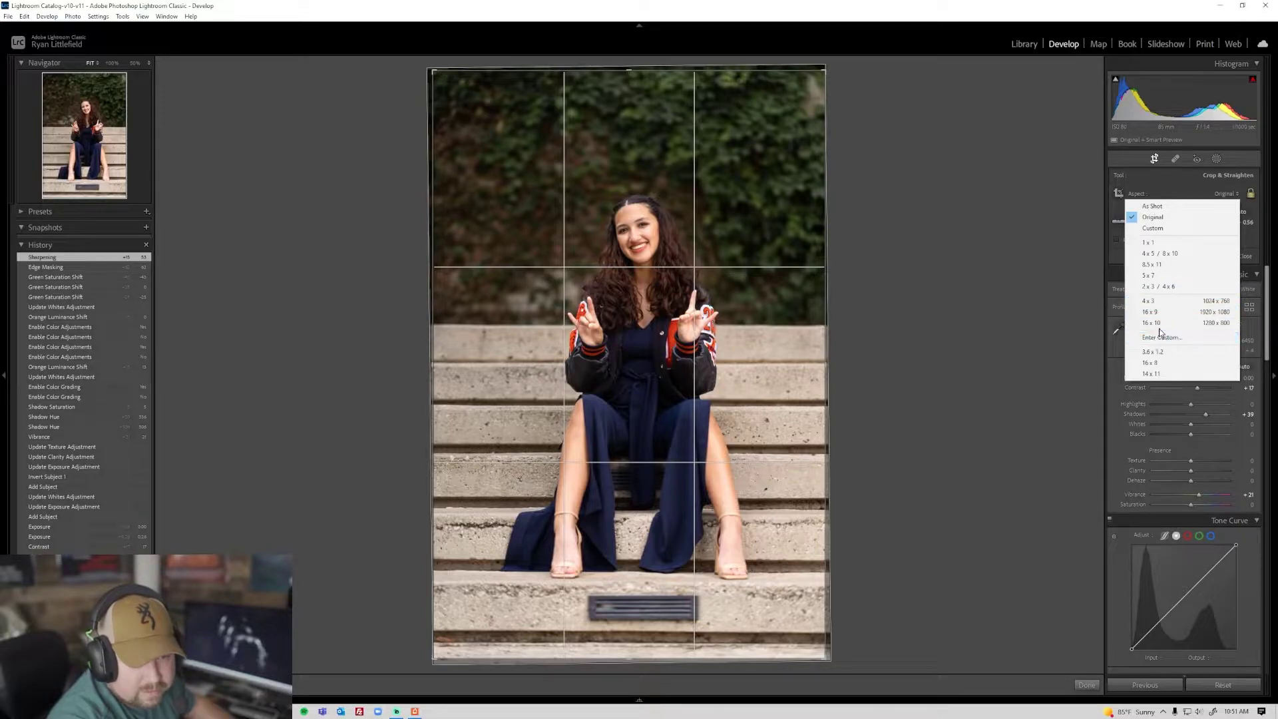
left_click(1160, 253)
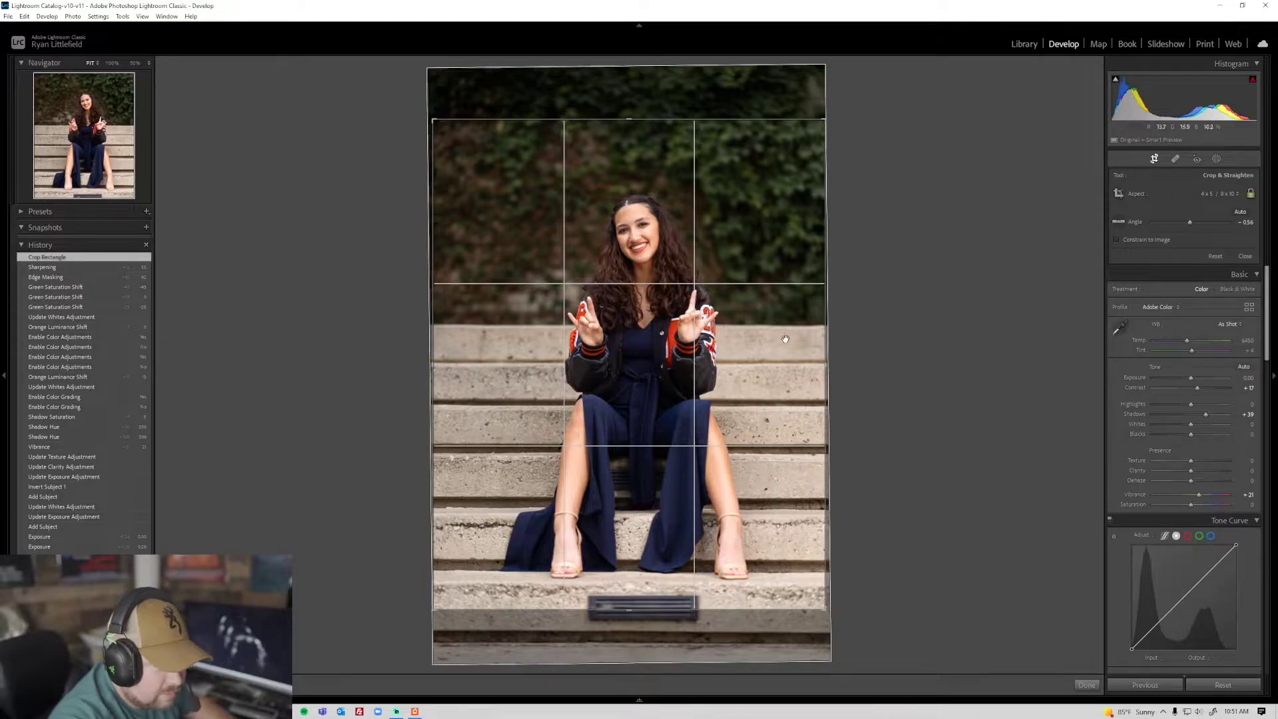
key("Return")
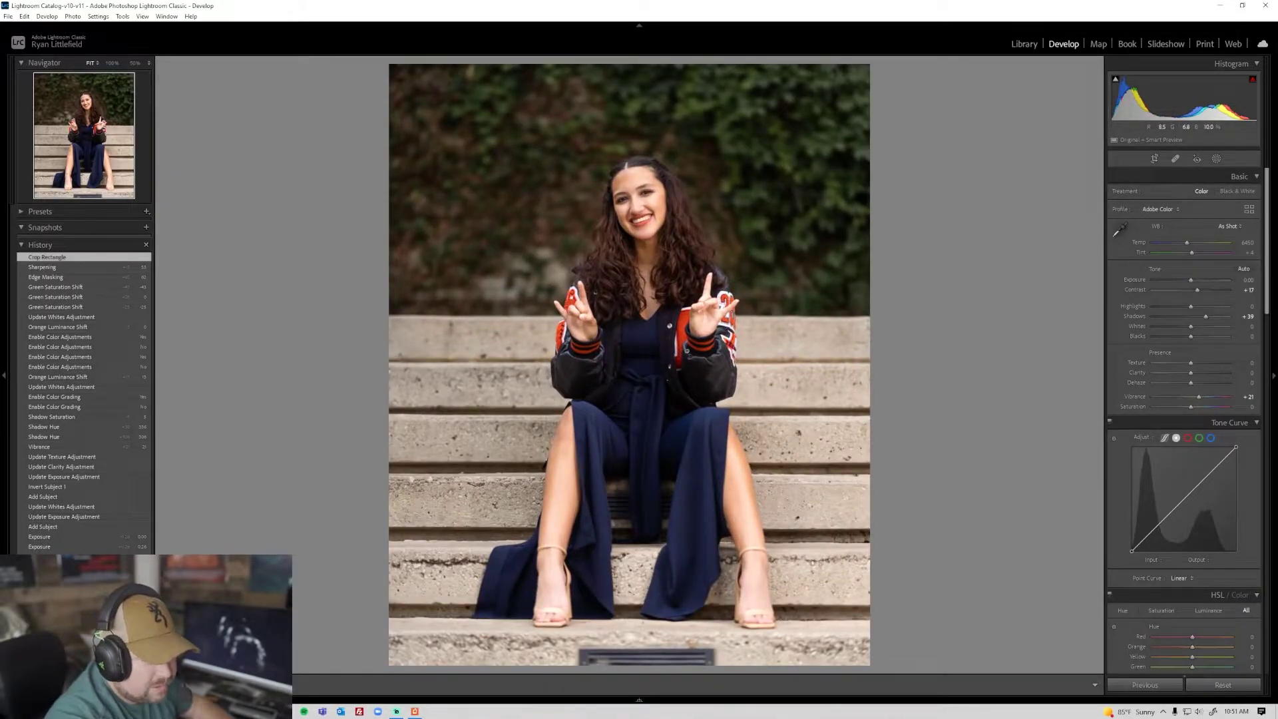
- Try a slightly tighter crop at the same aspect ratio, and undo both crops
key("r")
left_click_drag(432, 120, 445, 120)
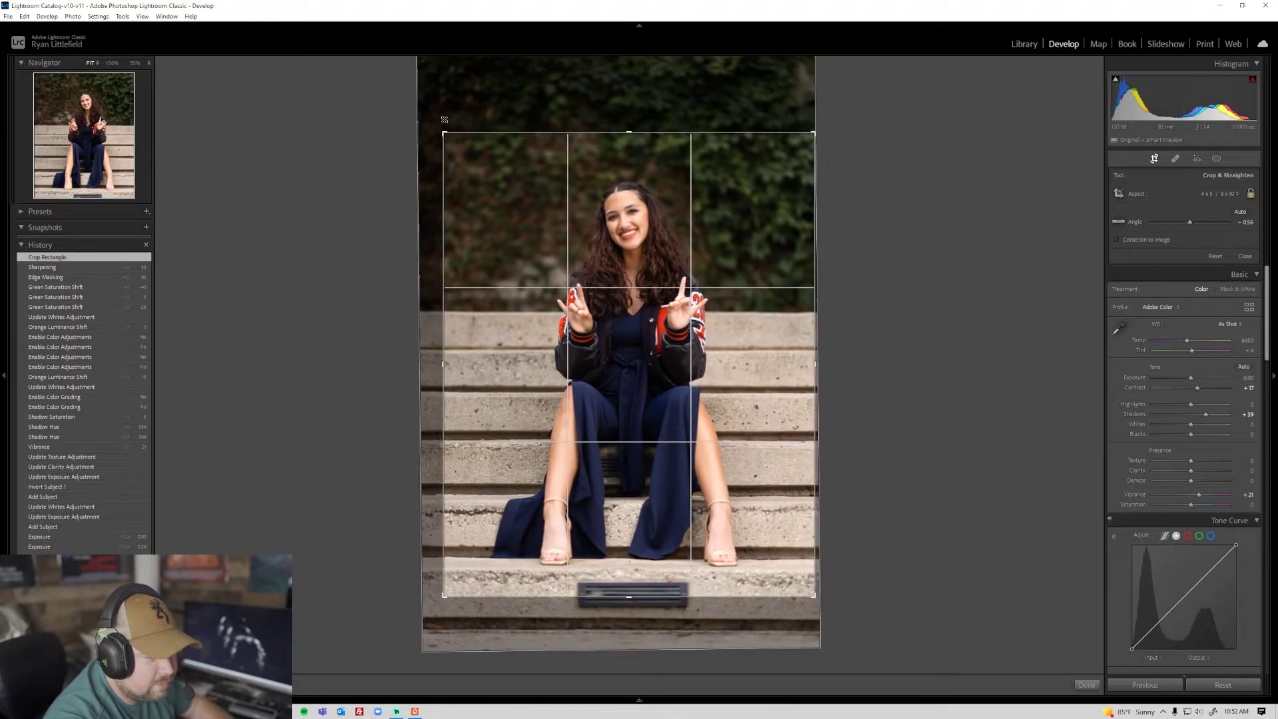
key("r")
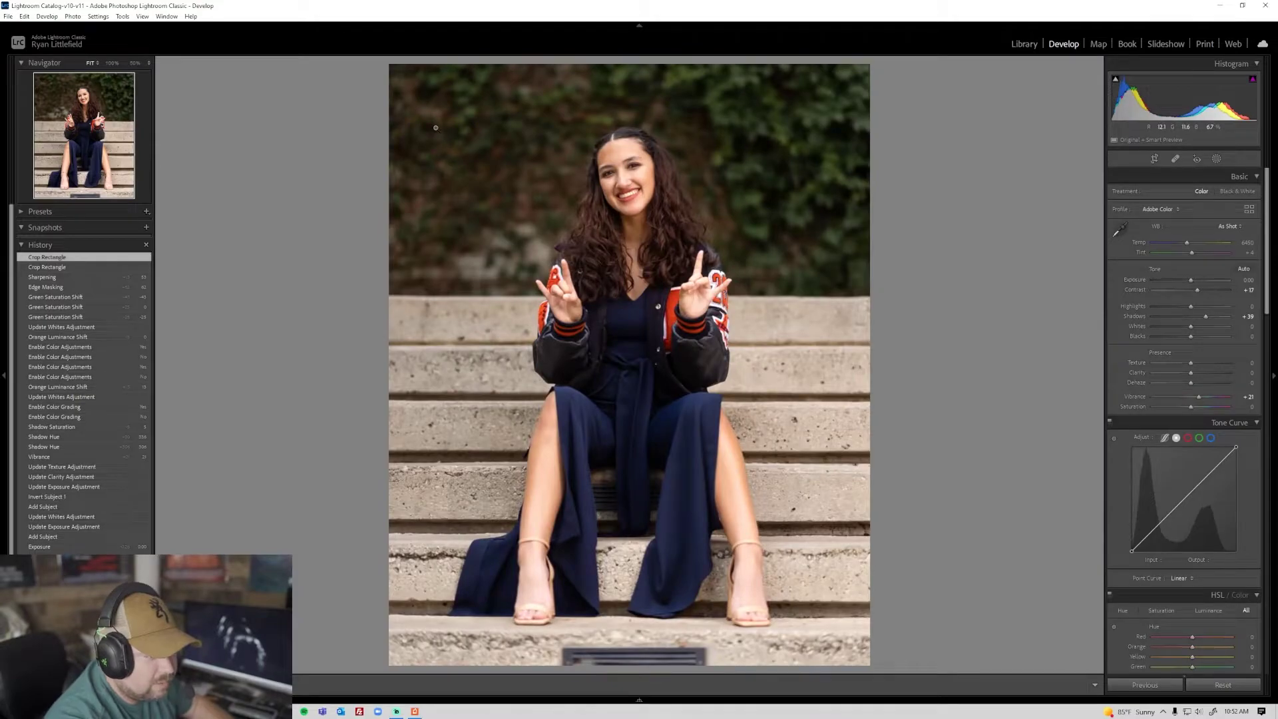
key("ctrl+z")
key("ctrl+z")
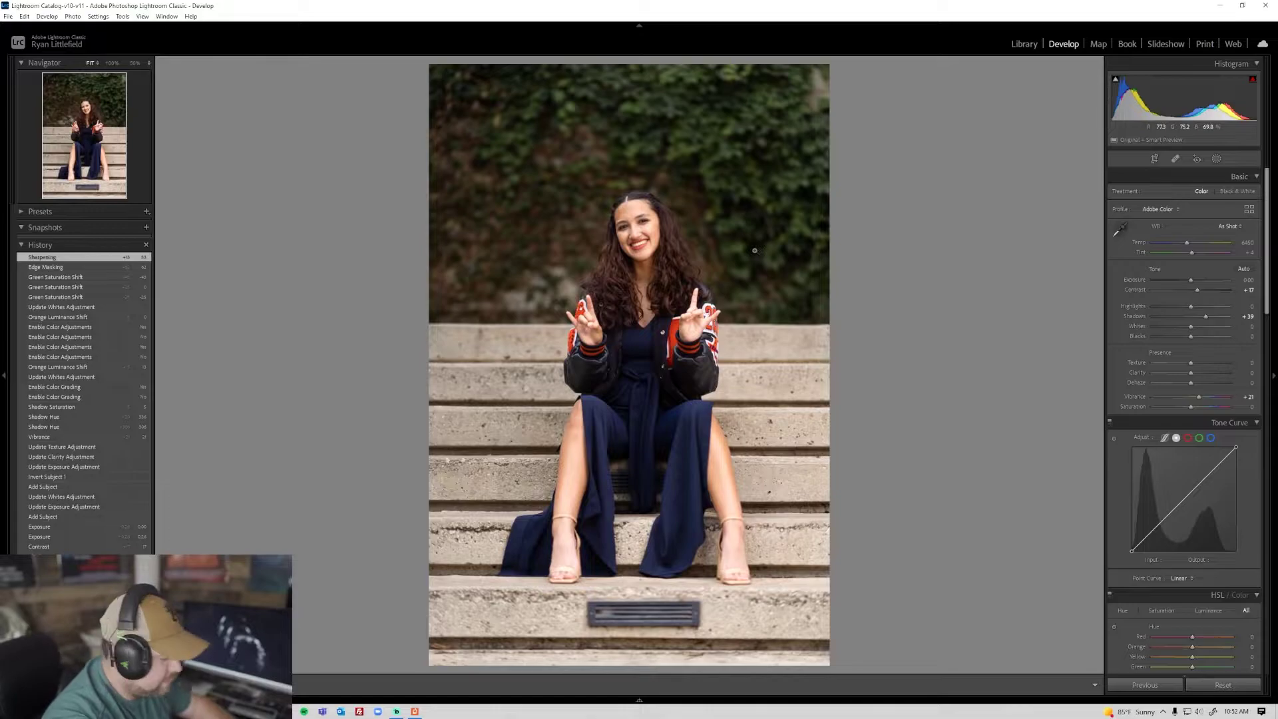
- Send the edited portrait to Adobe Photoshop 2022 for further editing
right_click(725, 349)
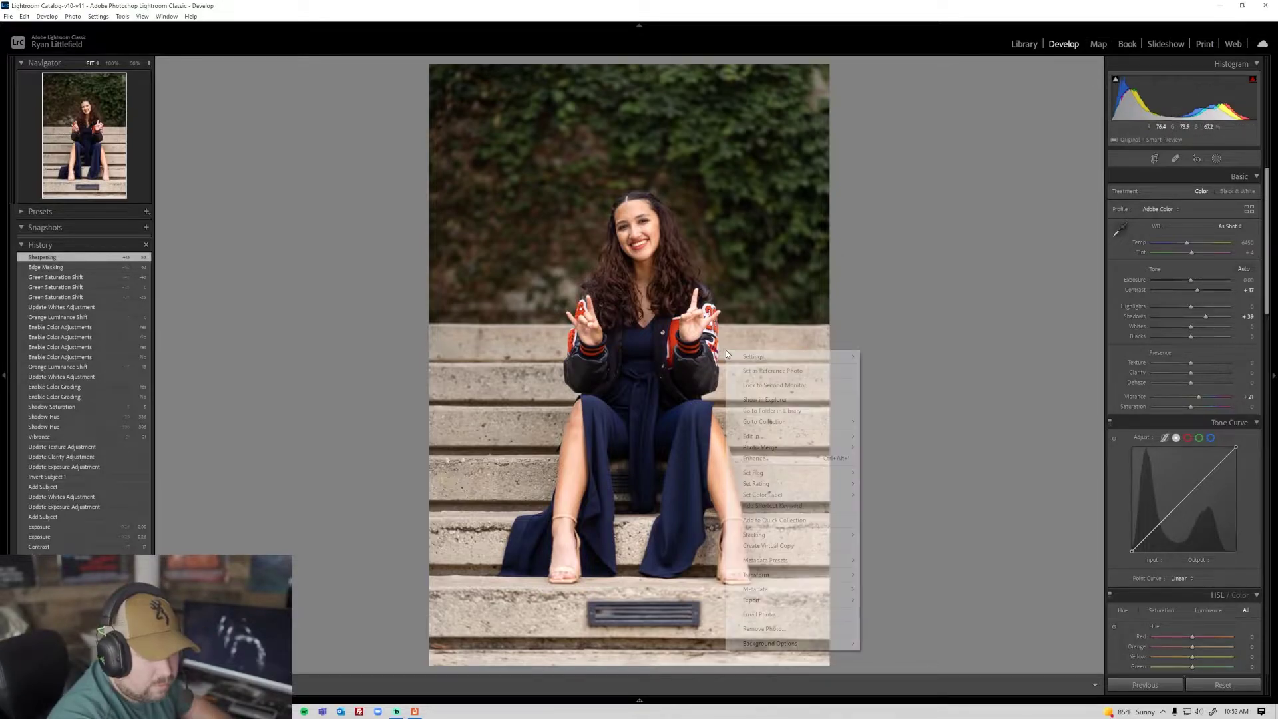
mouse_move(764, 438)
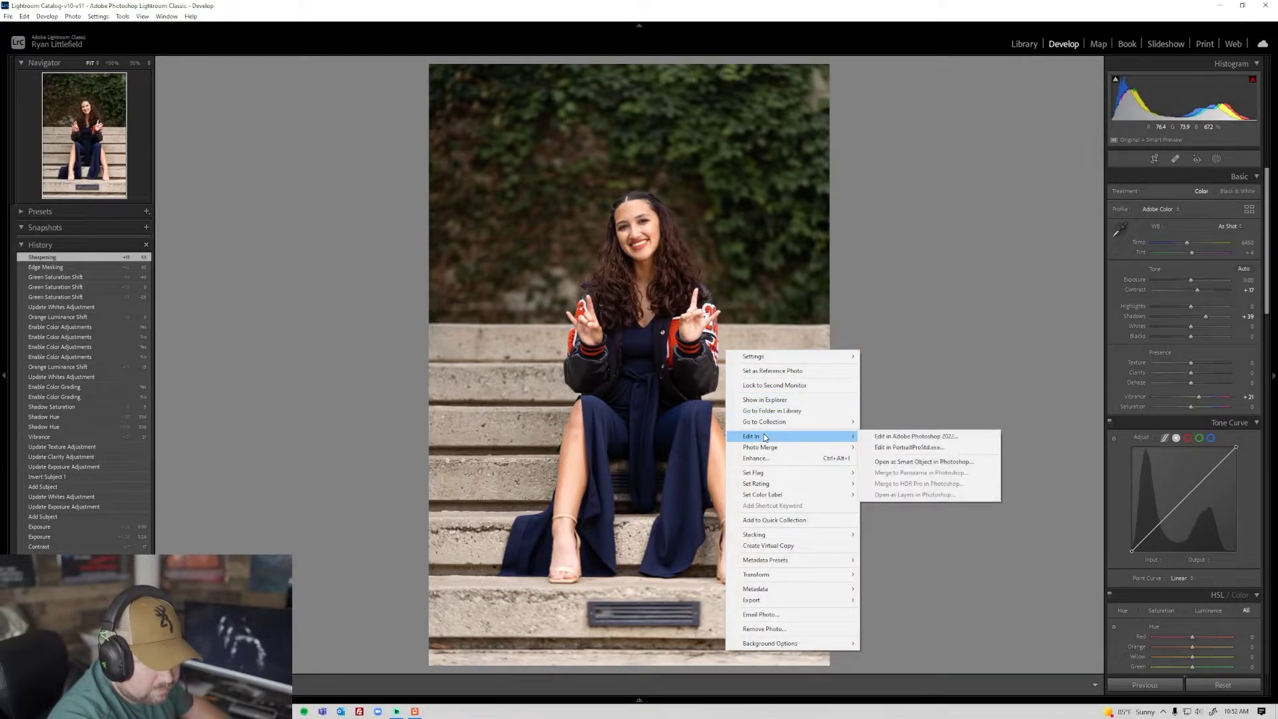
left_click(905, 437)
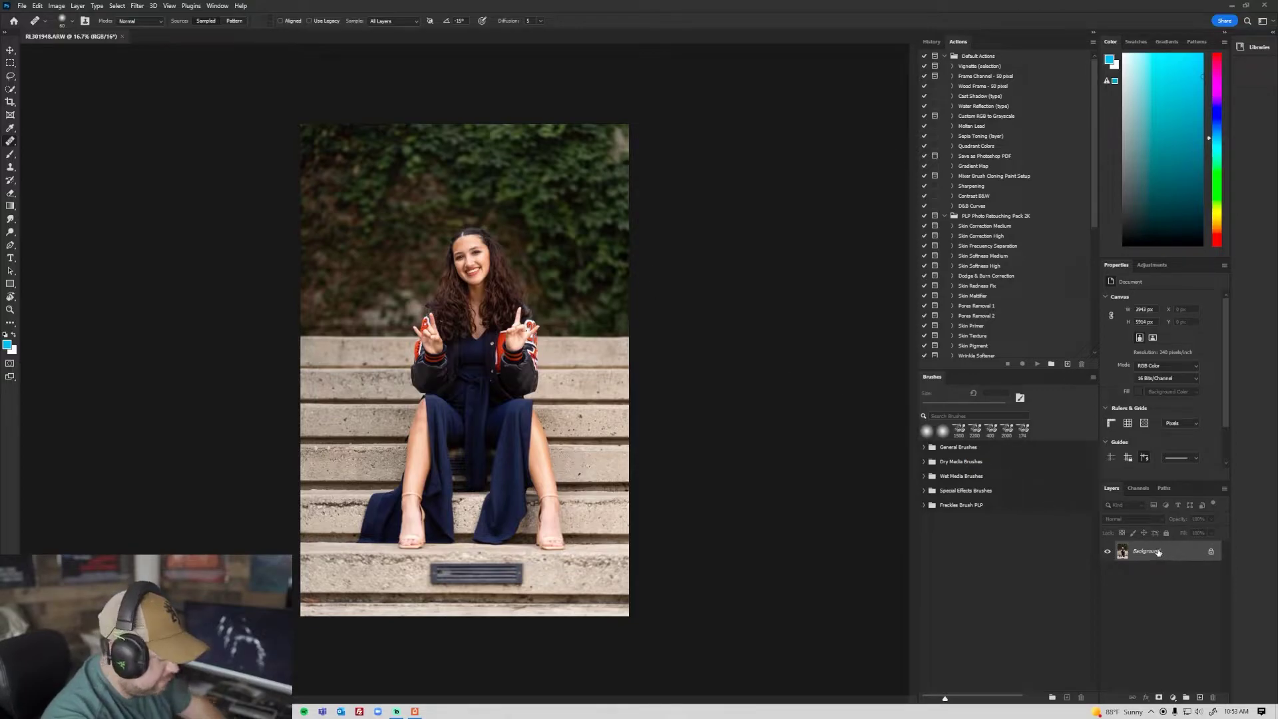
- Duplicate the background layer and extend the canvas on both sides to about 4150 px wide using a Content-Aware crop
key("ctrl+j")
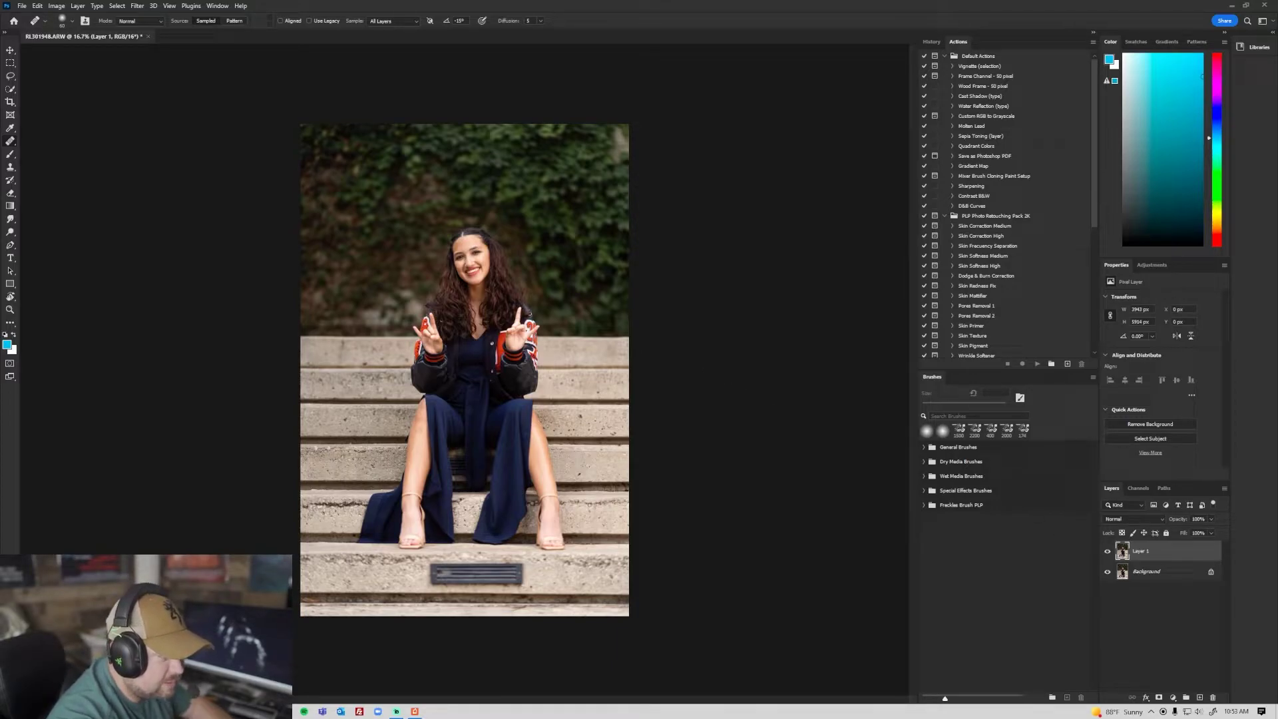
key("c")
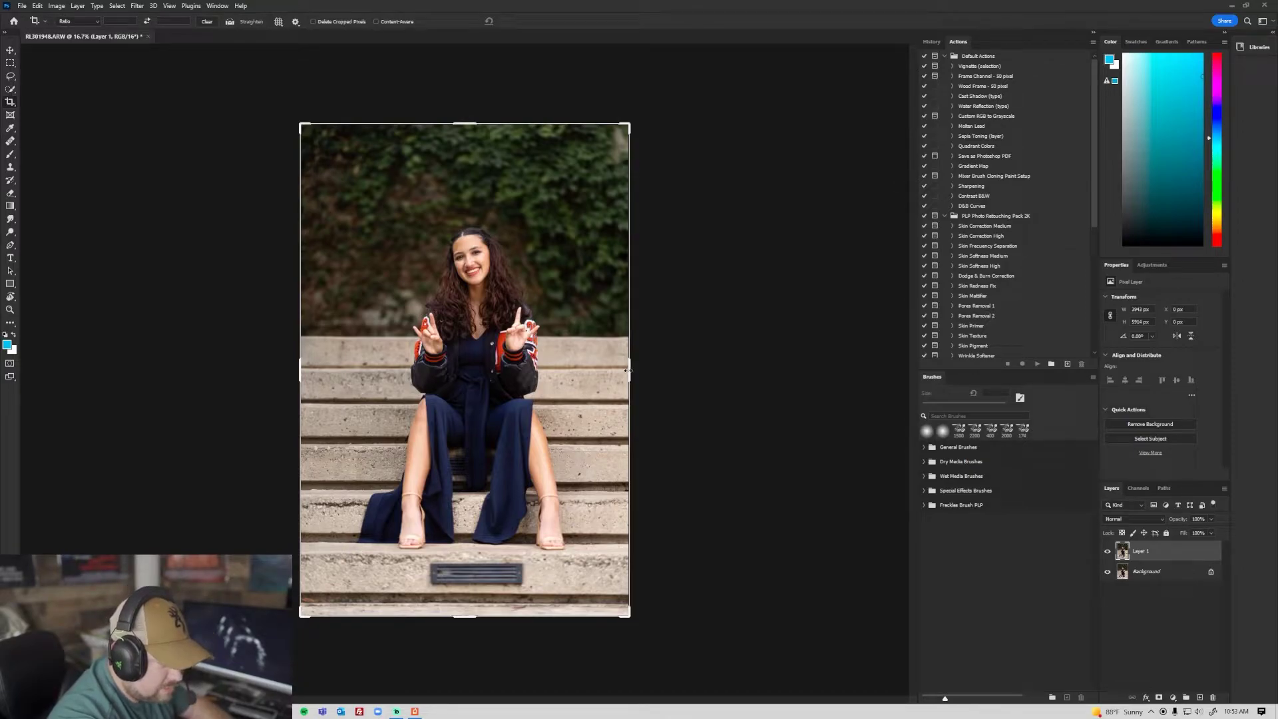
left_click_drag(631, 367, 636, 365)
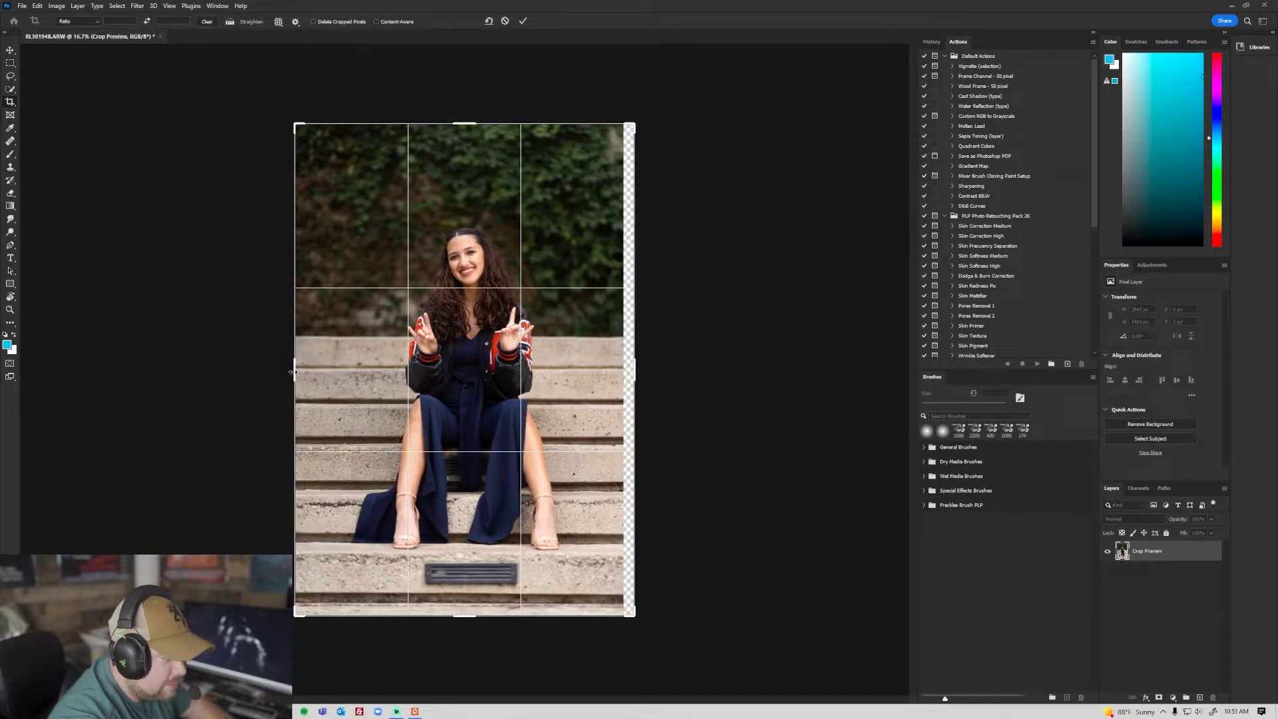
left_click_drag(291, 372, 292, 372)
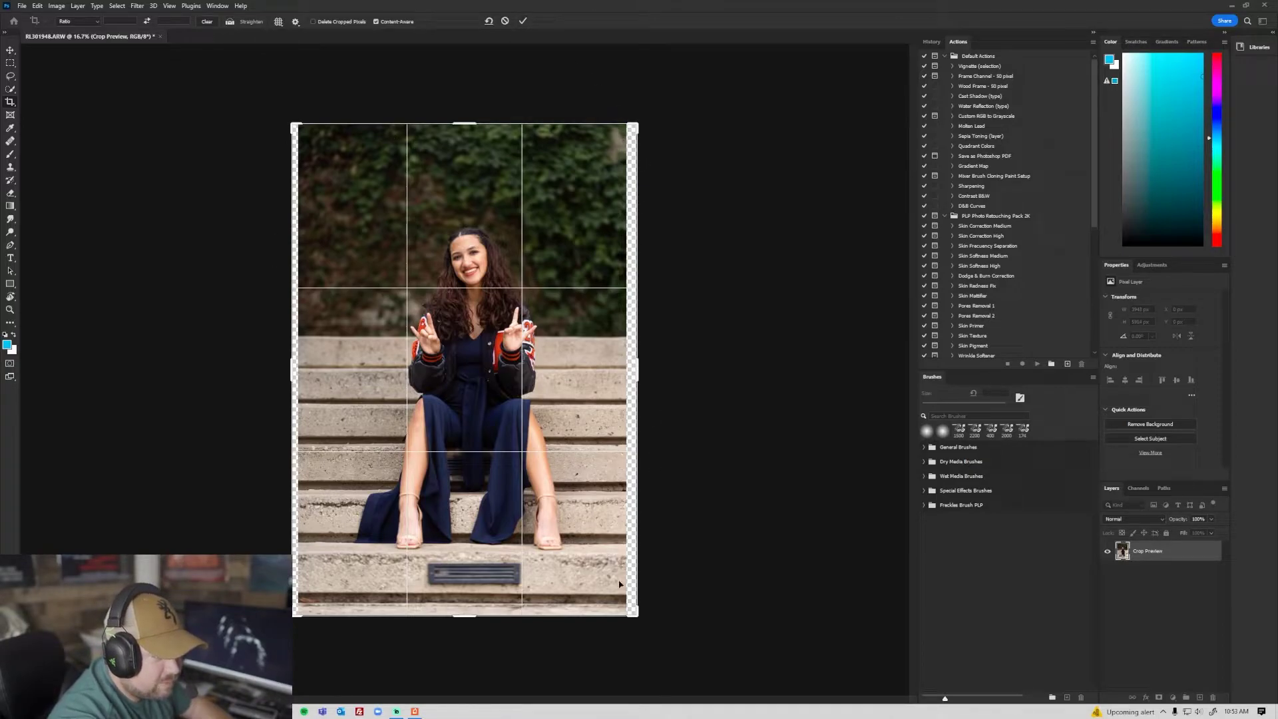
left_click(524, 22)
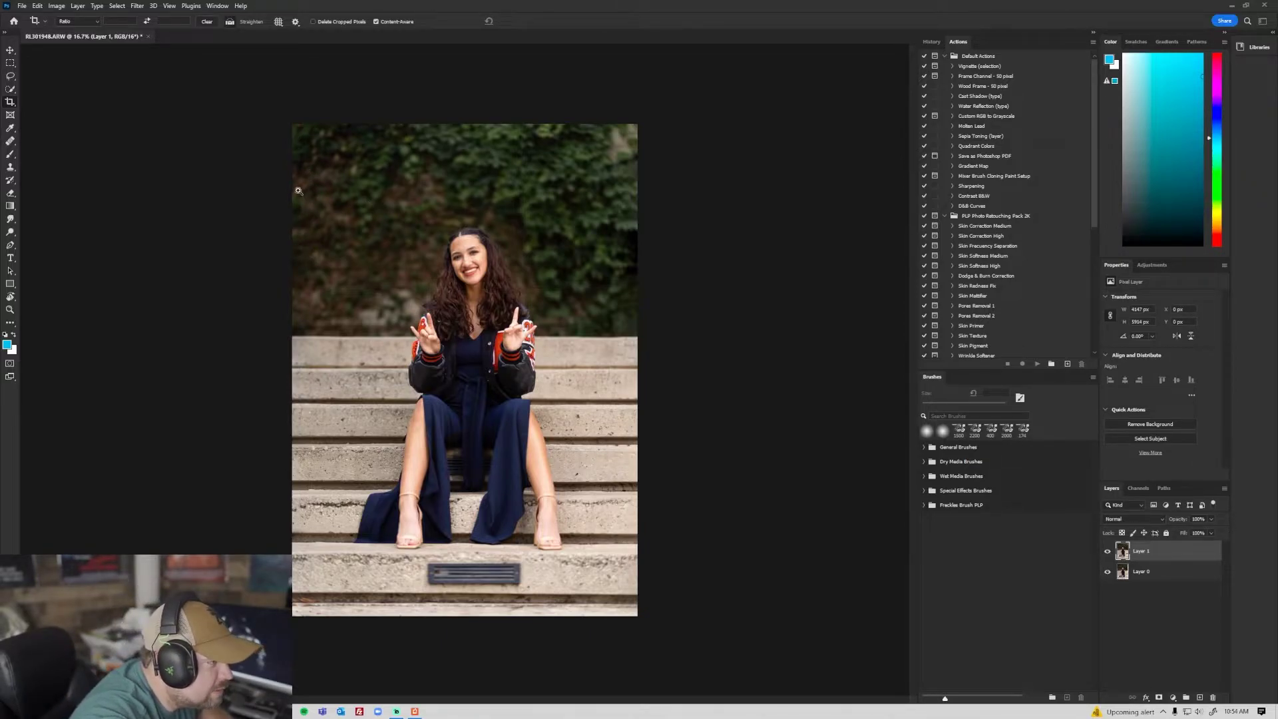
- Examine the Content-Aware fill in the foliage along both side edges of the extended photo
scroll(302, 194, "up", 3)
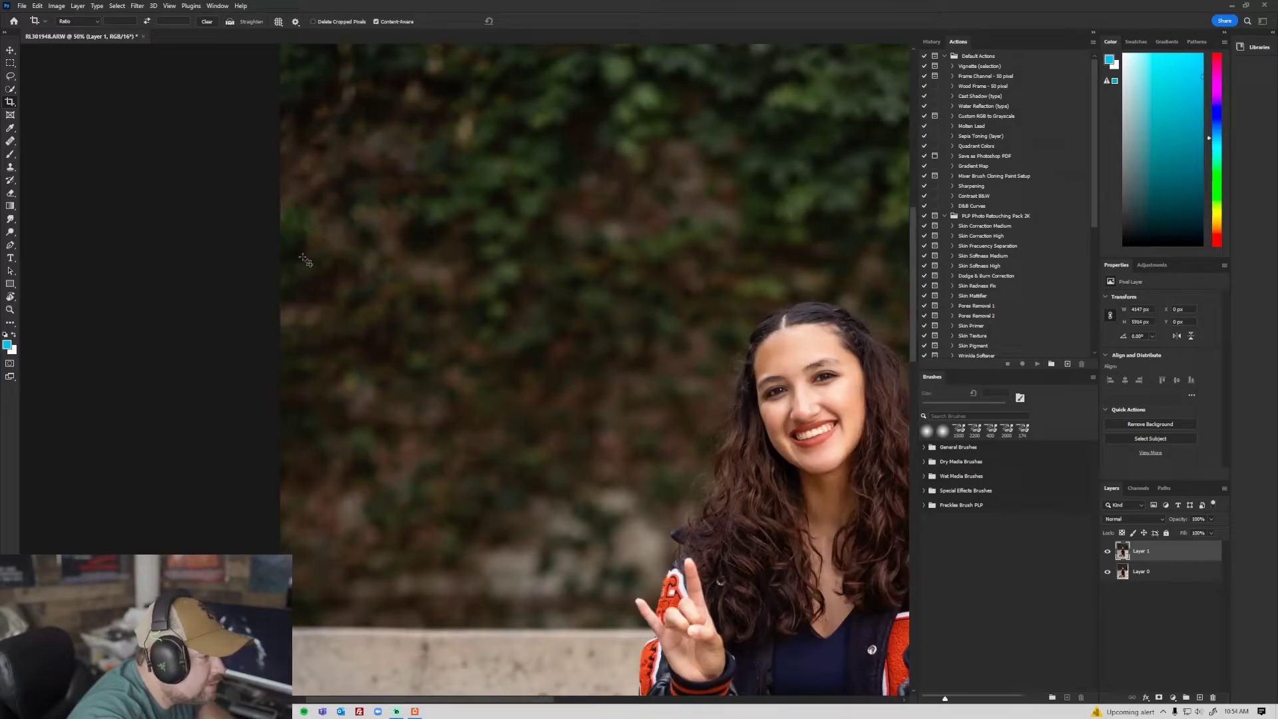
scroll(442, 254, "down", 1)
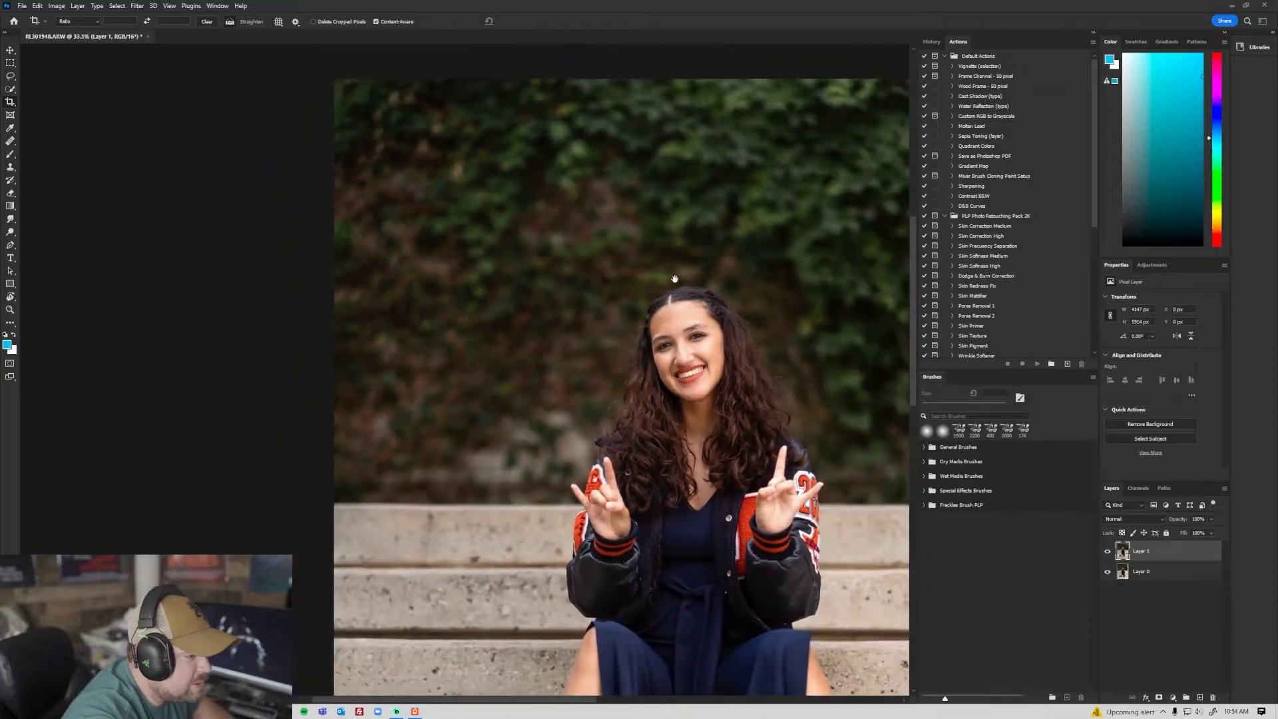
left_click_drag(672, 278, 134, 248)
scroll(463, 243, "up", 1)
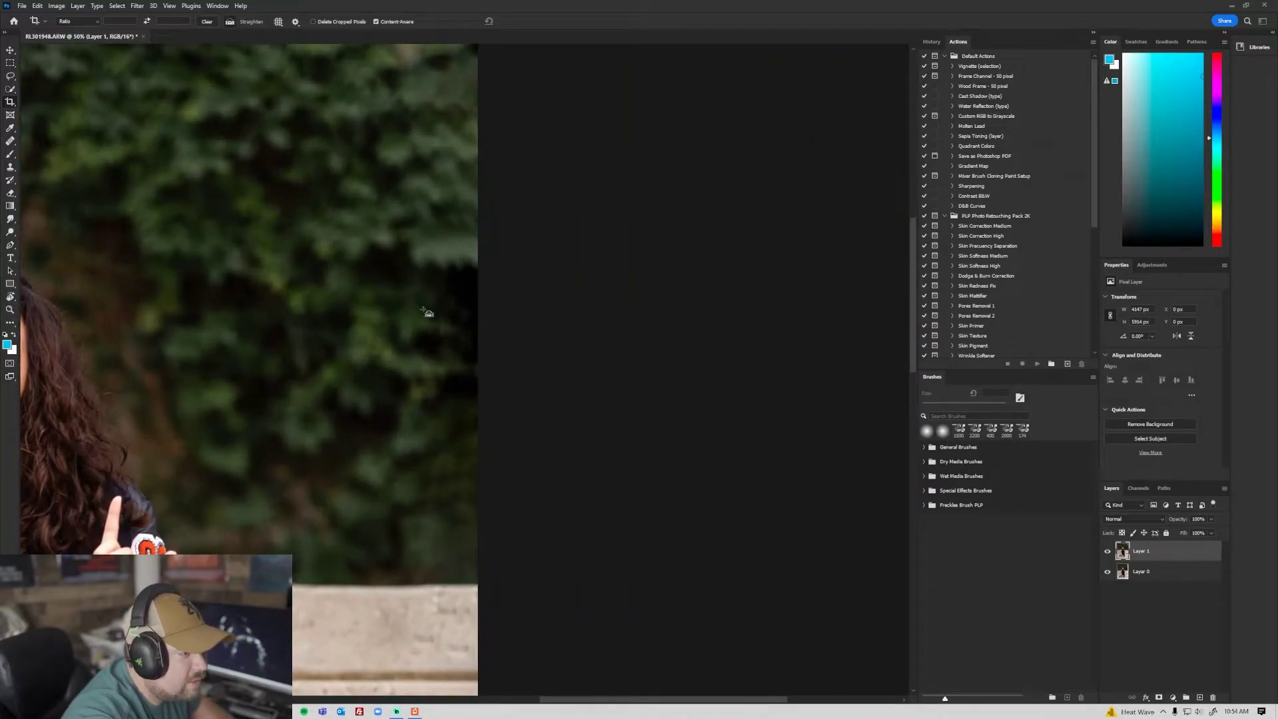
scroll(433, 303, "down", 1)
left_click_drag(412, 286, 424, 346)
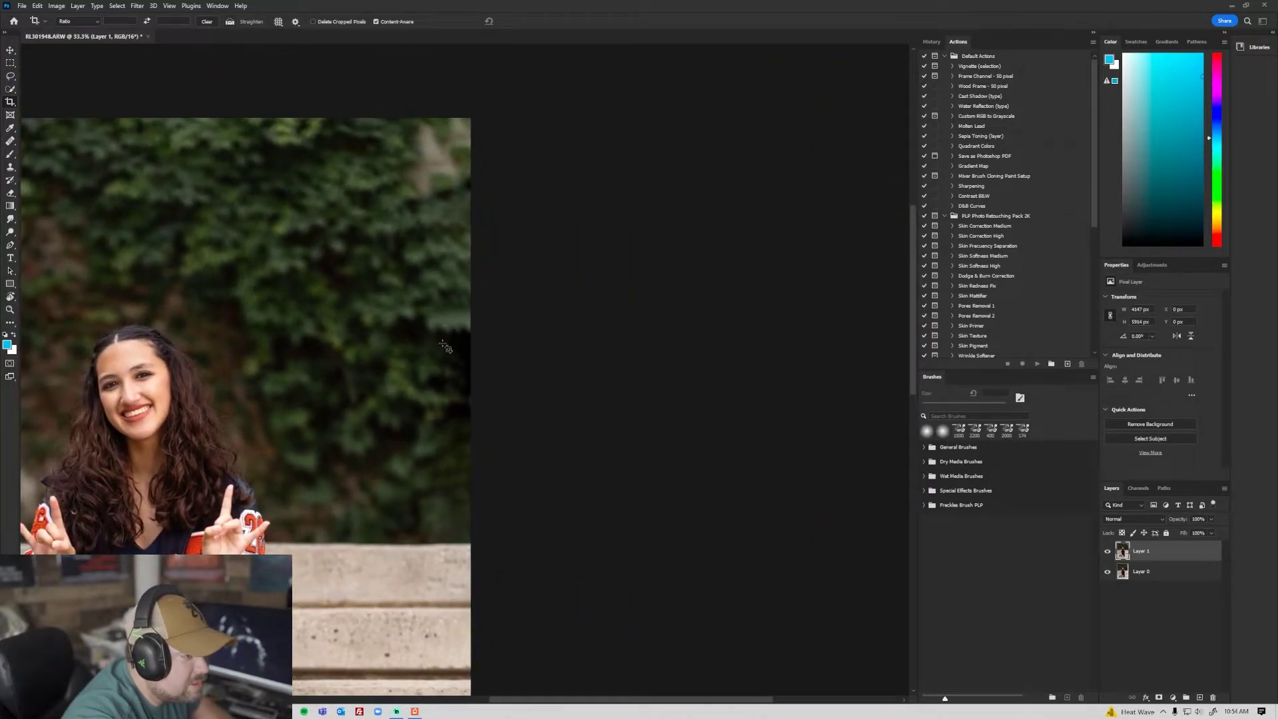
left_click_drag(386, 273, 633, 247)
scroll(634, 248, "down", 2)
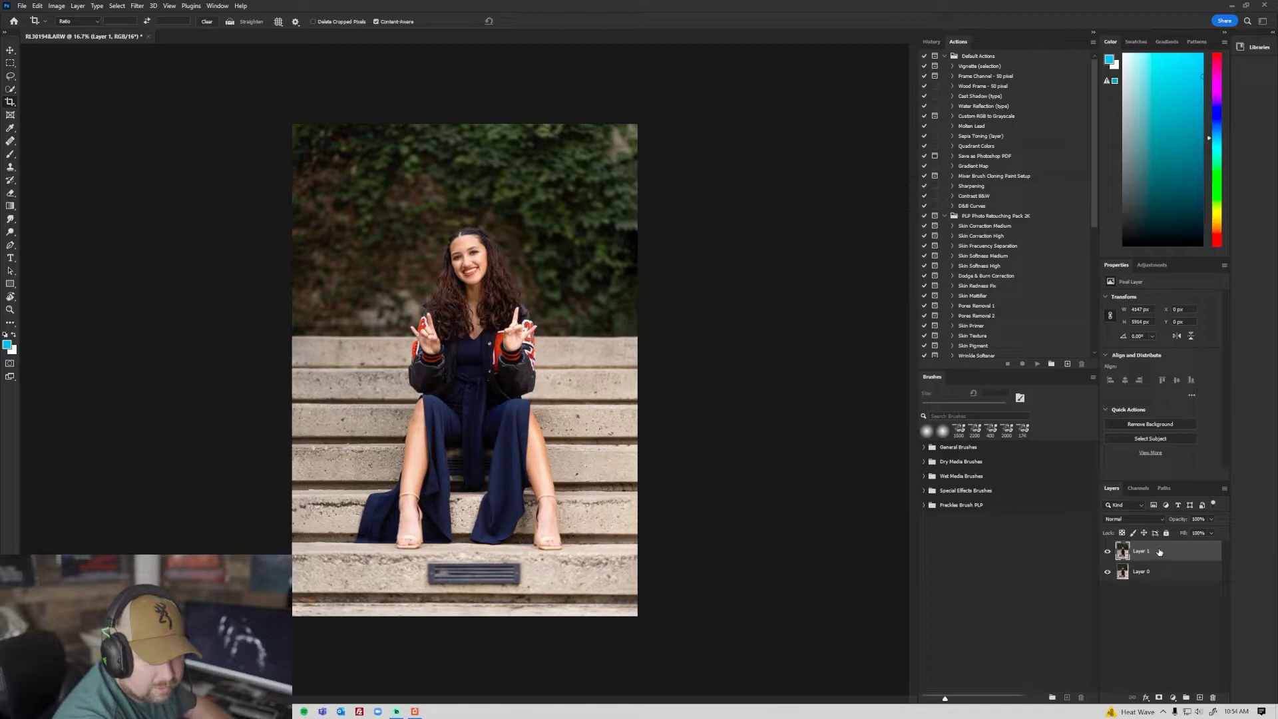
- Undo the canvas extension and the layer duplication
key("ctrl+z")
key("ctrl+z")
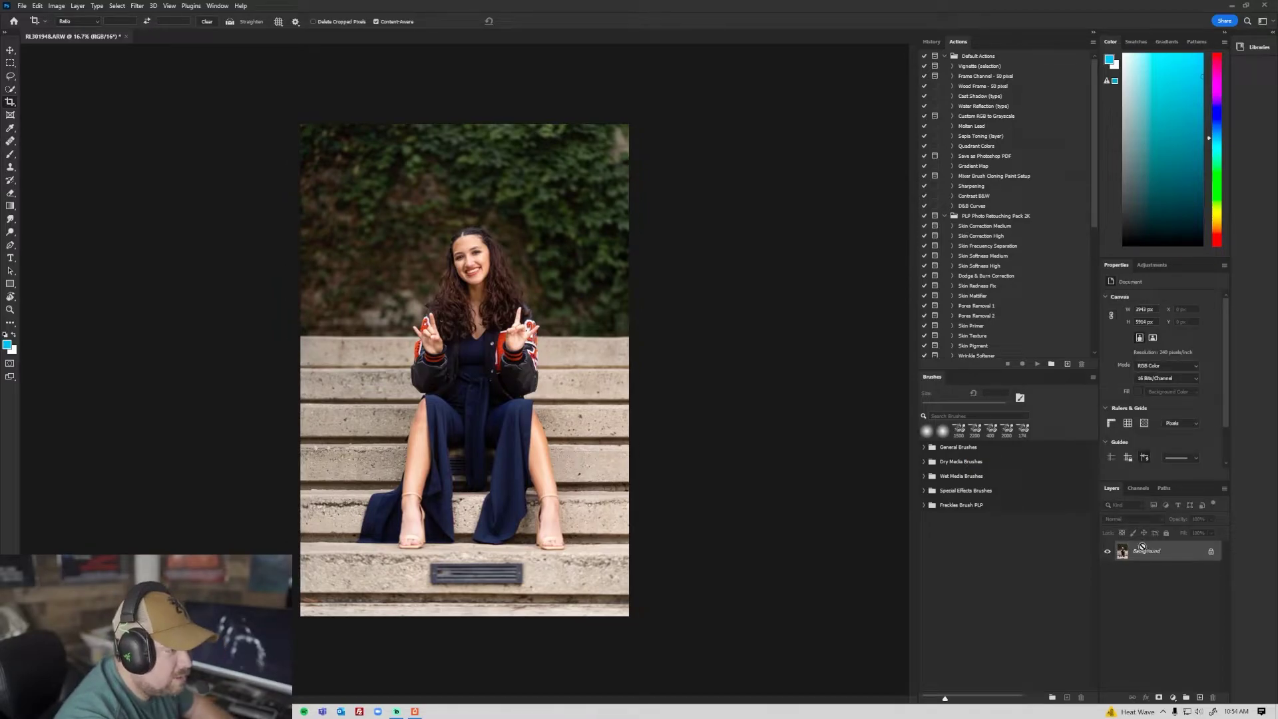
- Duplicate the background layer and crop outward to extend the canvas slightly on both sides with Content-Aware fill off
key("ctrl+j")
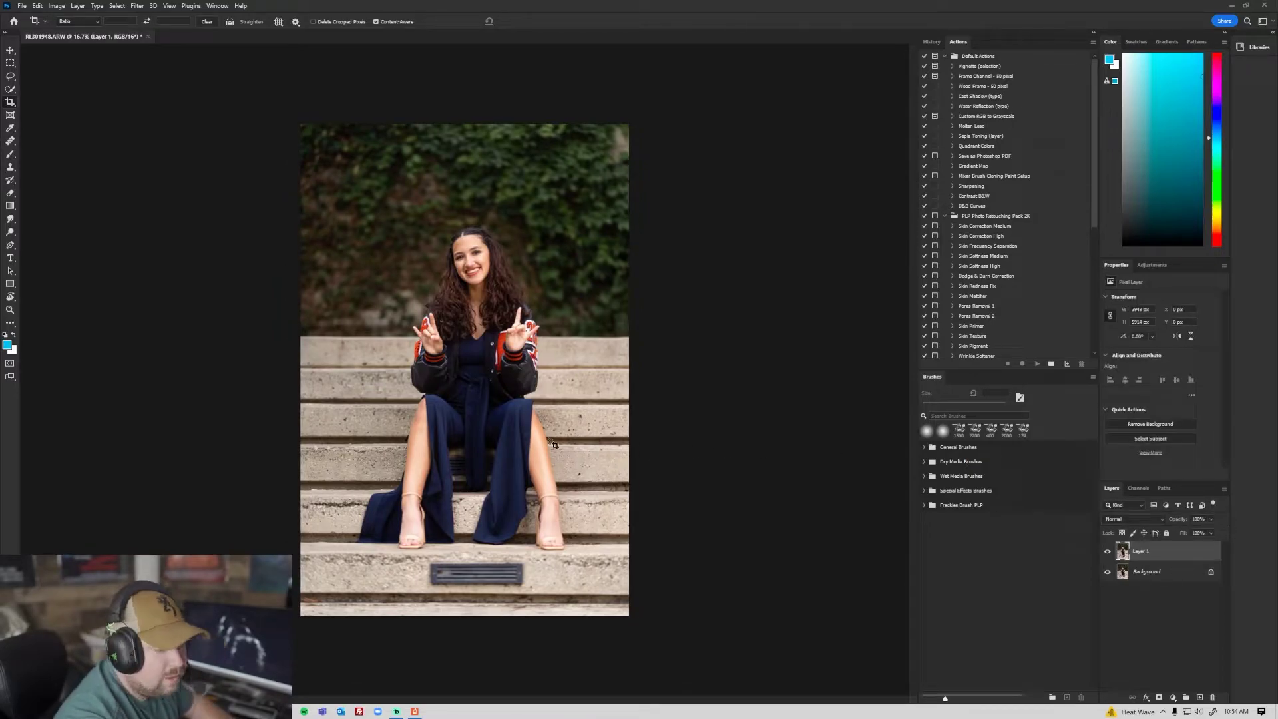
left_click_drag(279, 109, 730, 627)
left_click_drag(633, 367, 644, 367)
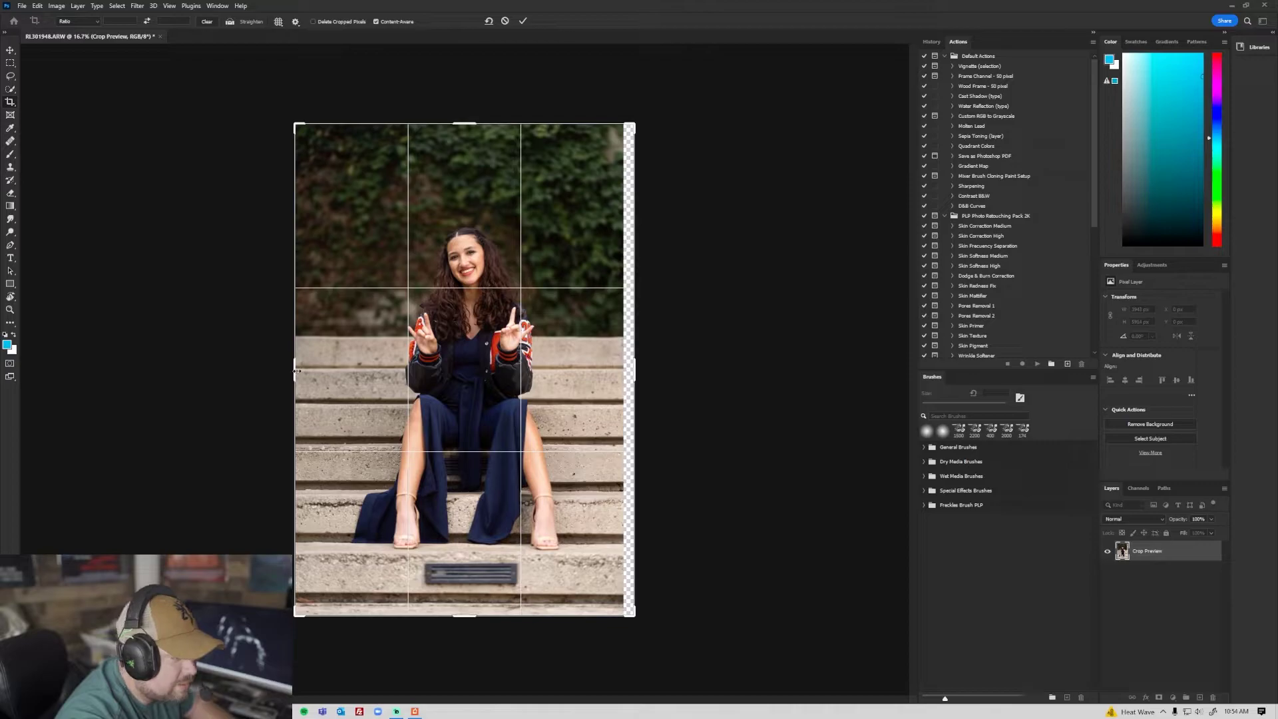
left_click_drag(293, 373, 286, 373)
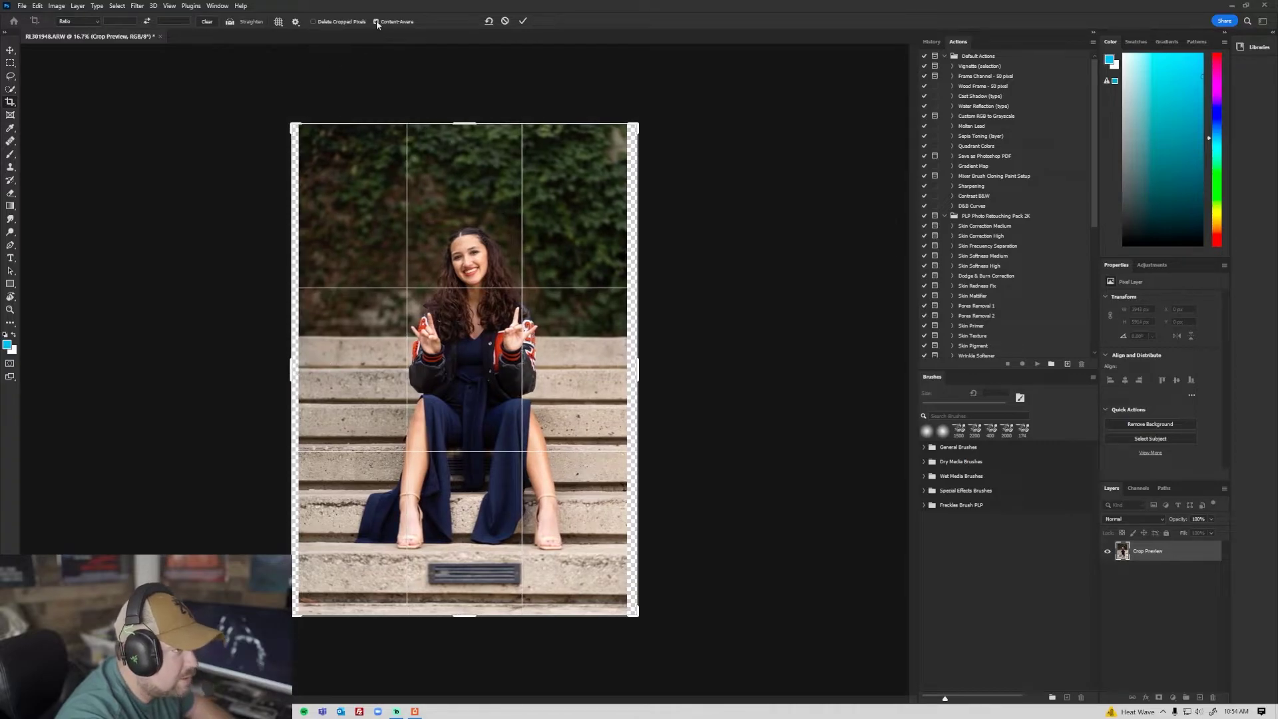
left_click(524, 22)
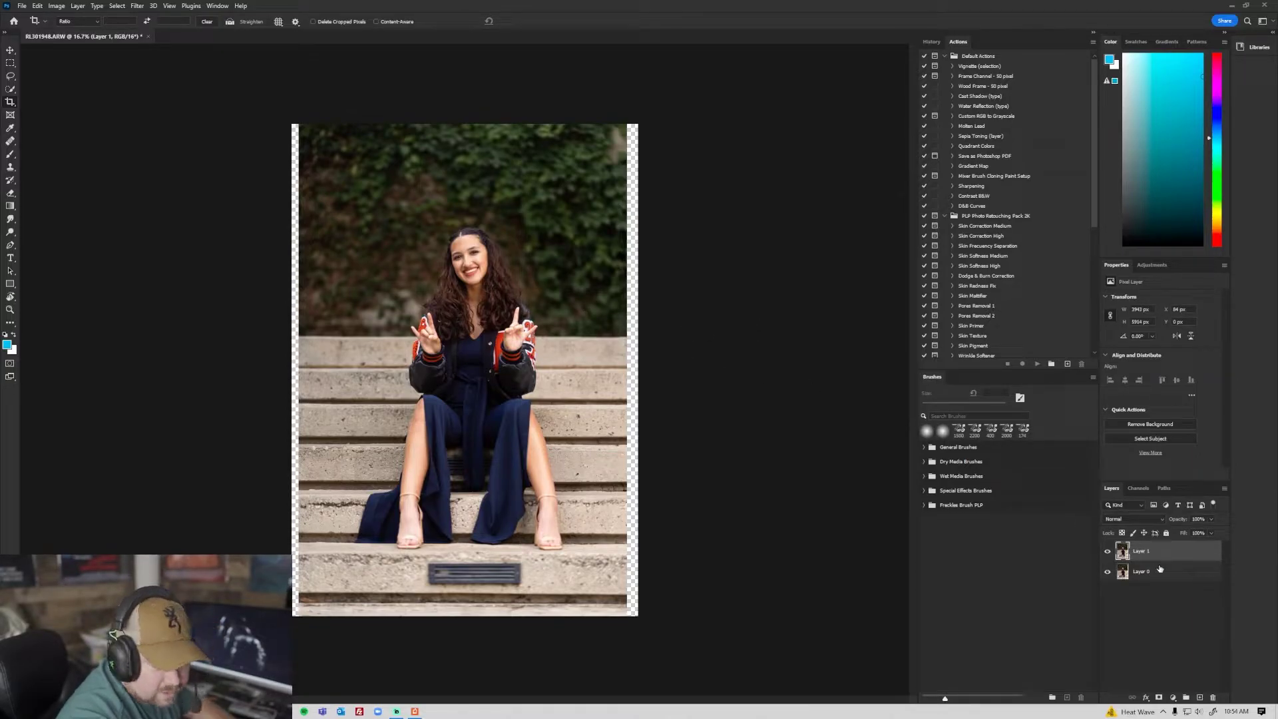
- Select the strip of Layer 1 along the photo's right side, stretch it out to the canvas edge, and deselect
key("m")
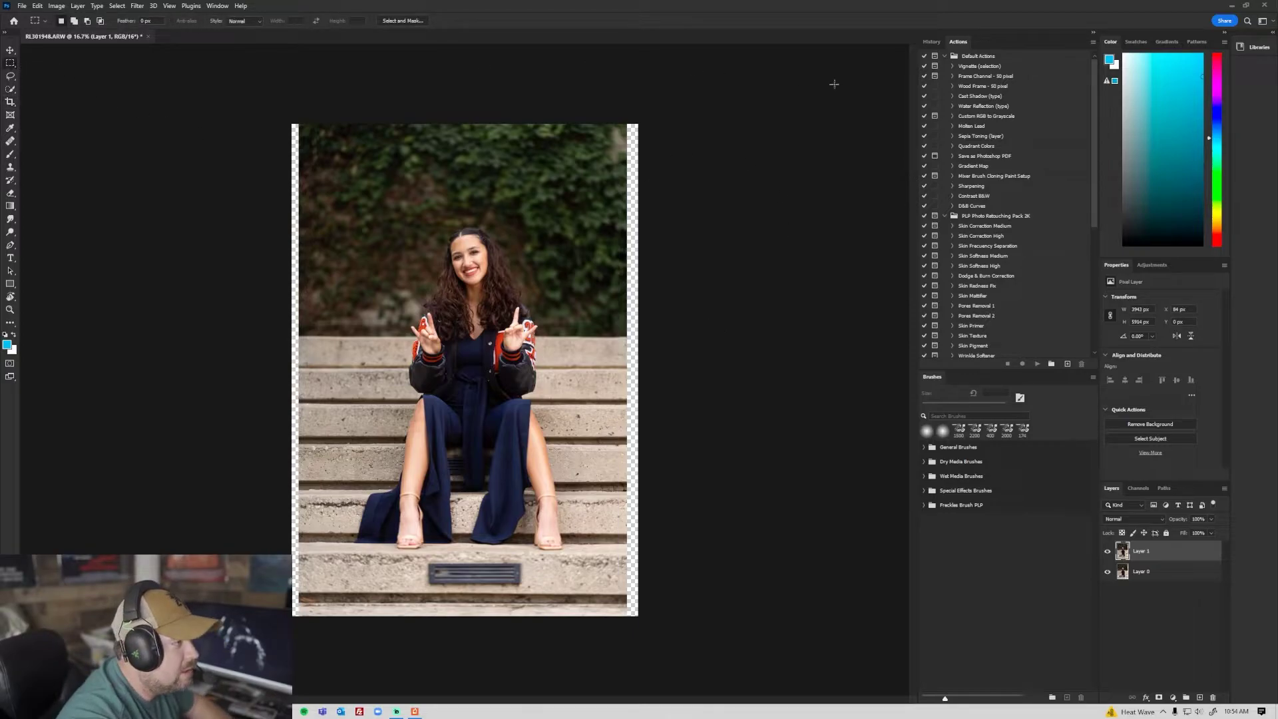
left_click_drag(889, 74, 565, 645)
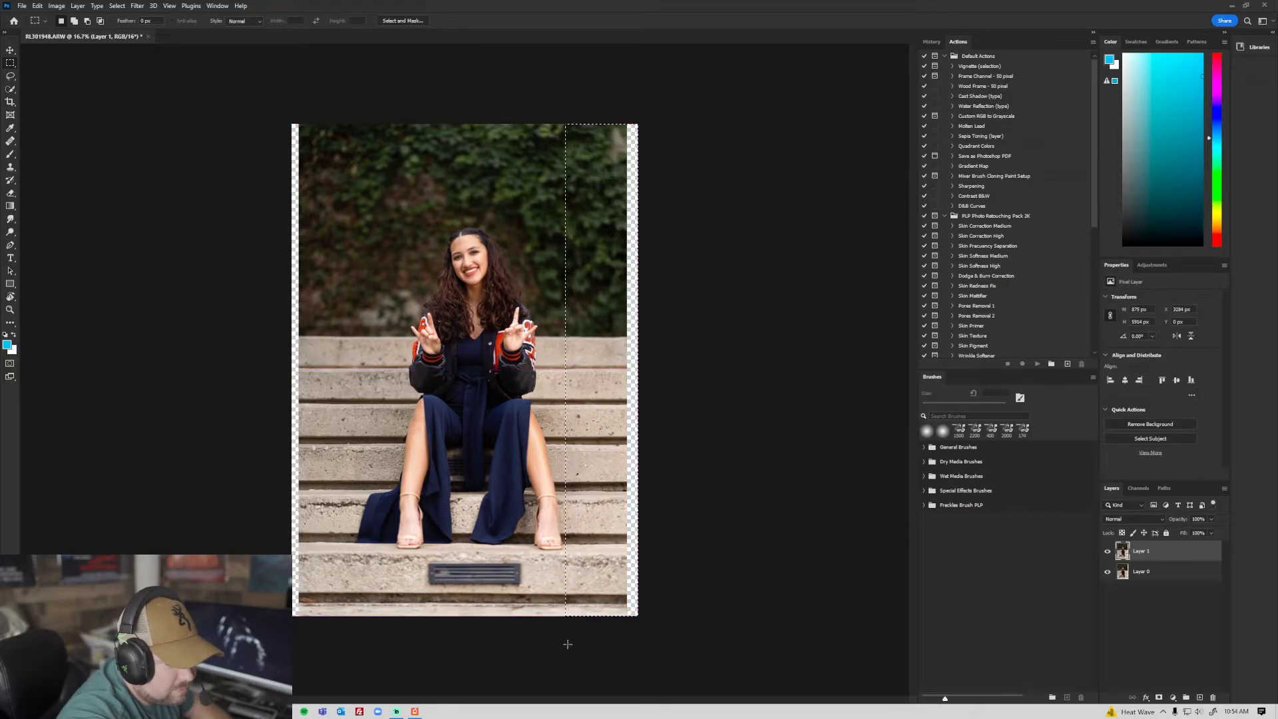
key("ctrl+t")
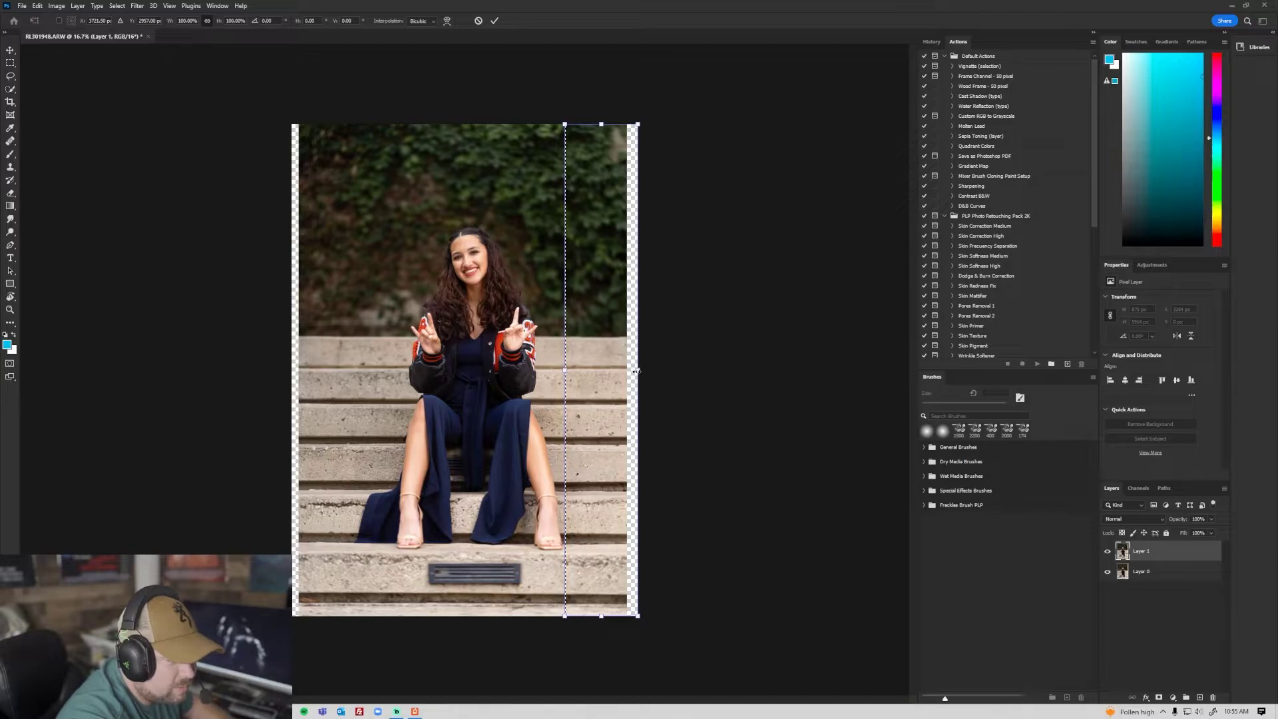
left_click_drag(637, 370, 651, 370)
key("Return")
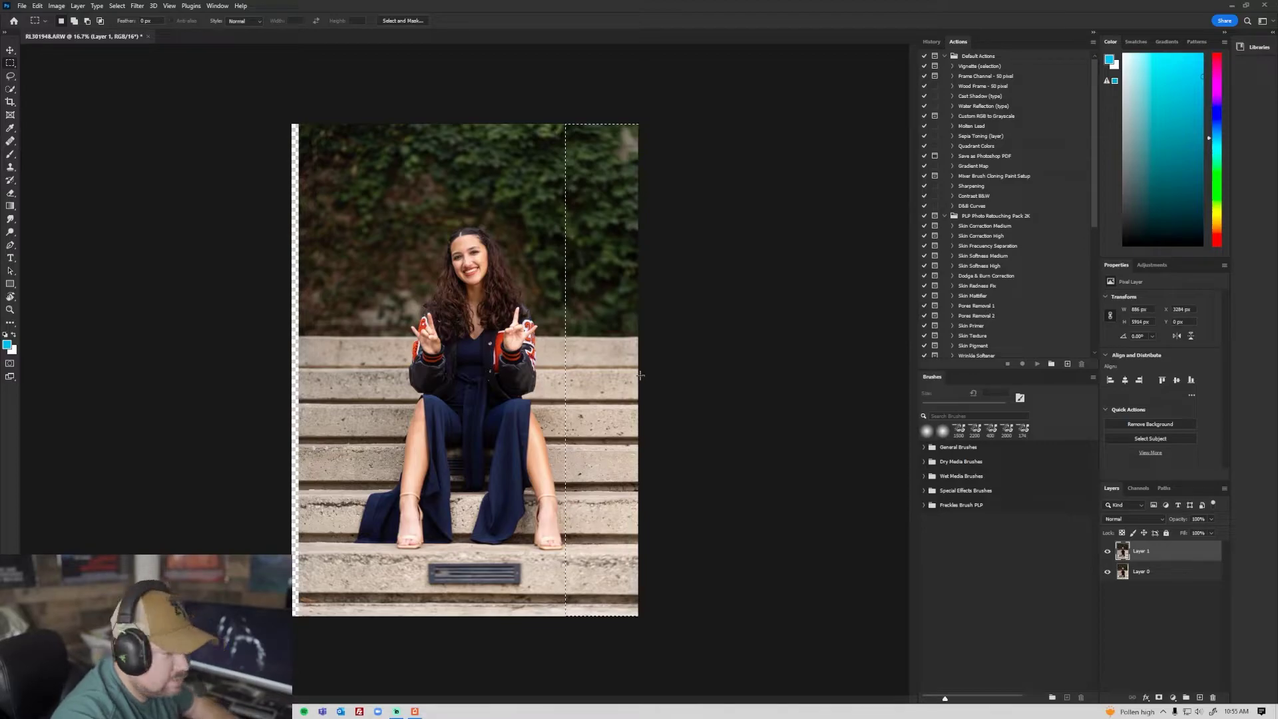
left_click(640, 376)
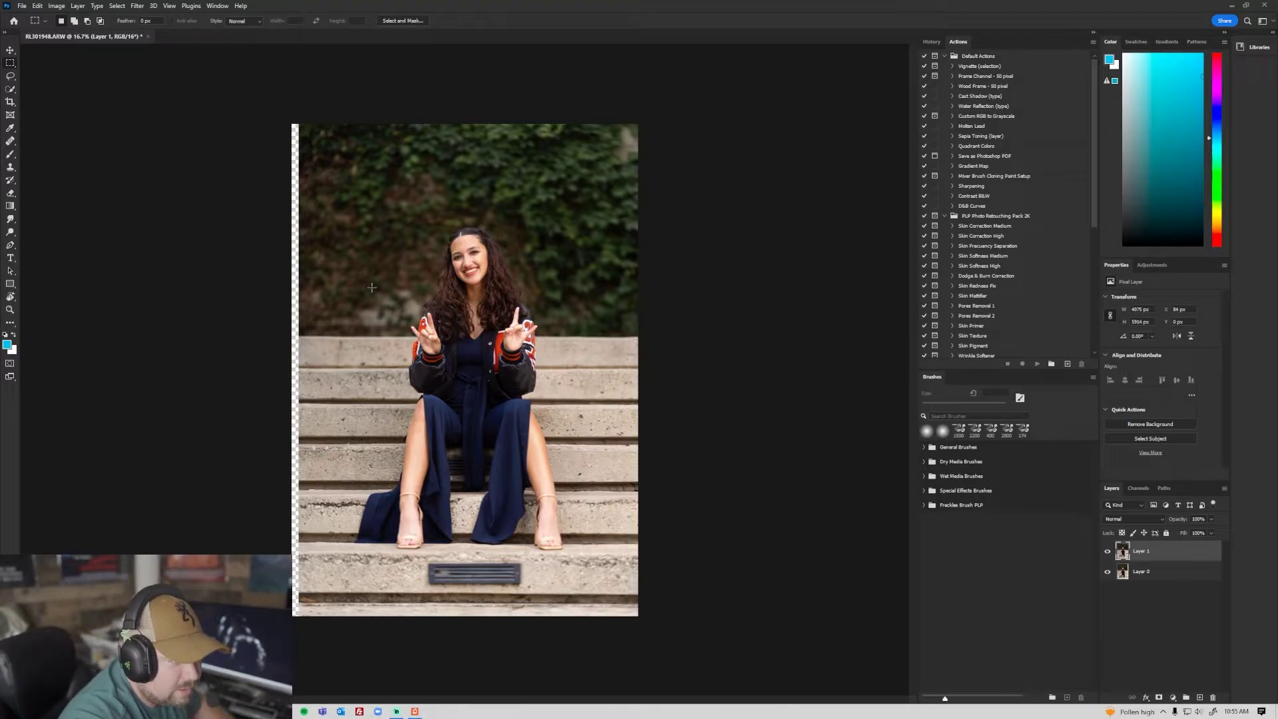
- Select the strip along the photo's left side, stretch it over the empty canvas edge, and deselect
left_click_drag(293, 124, 353, 651)
key("ctrl+t")
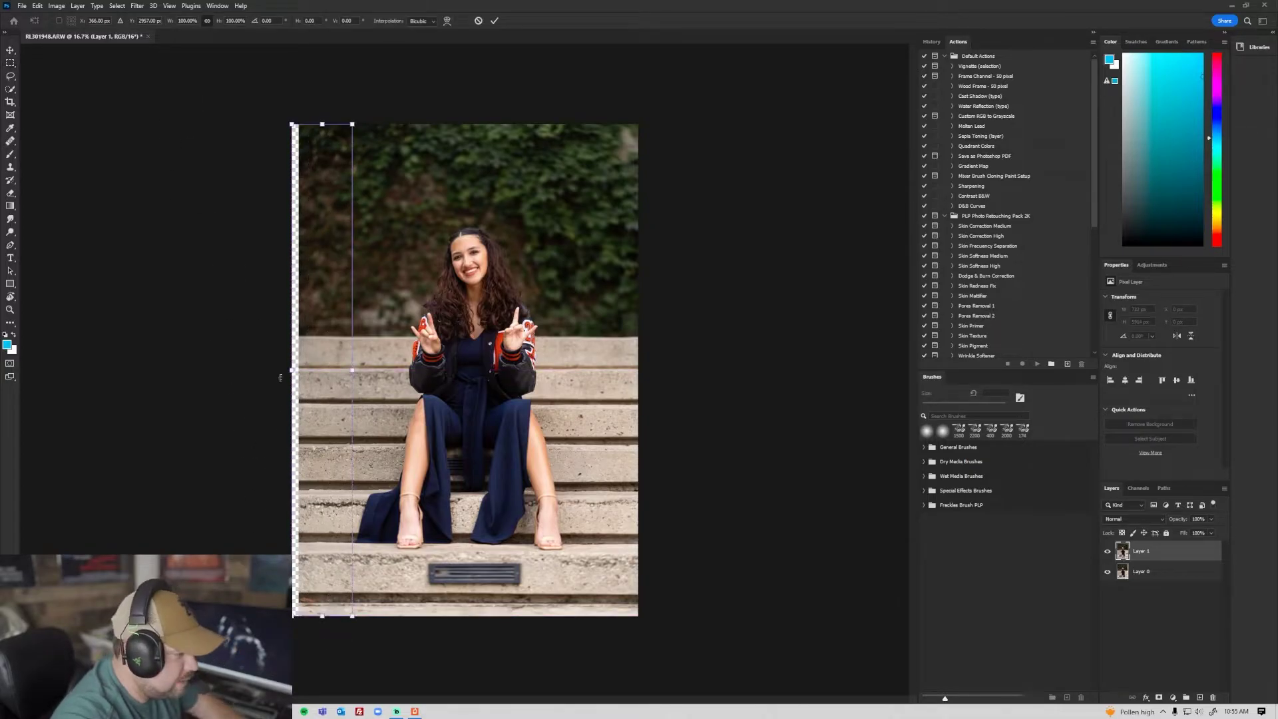
left_click_drag(293, 370, 272, 377)
key("Return")
key("ctrl+d")
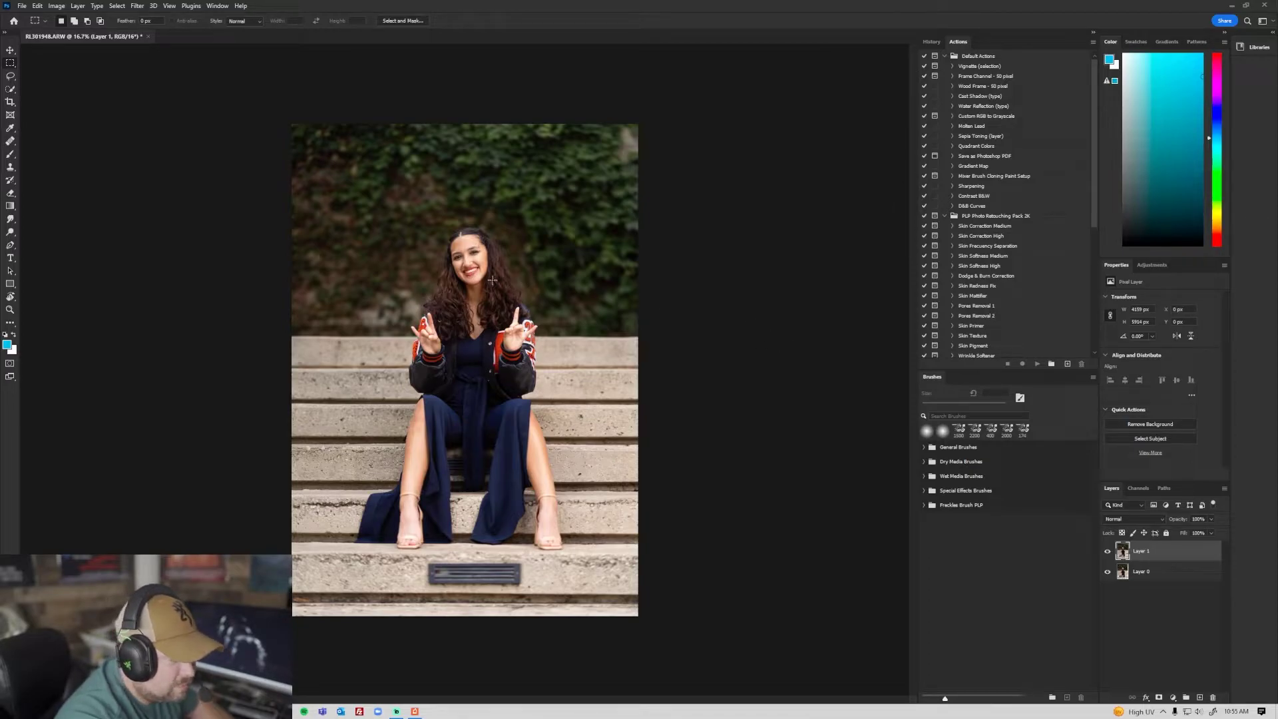
- Add an empty layer above the stretched photo layer and choose the Healing Brush tool
left_click(1199, 697)
left_click(10, 140)
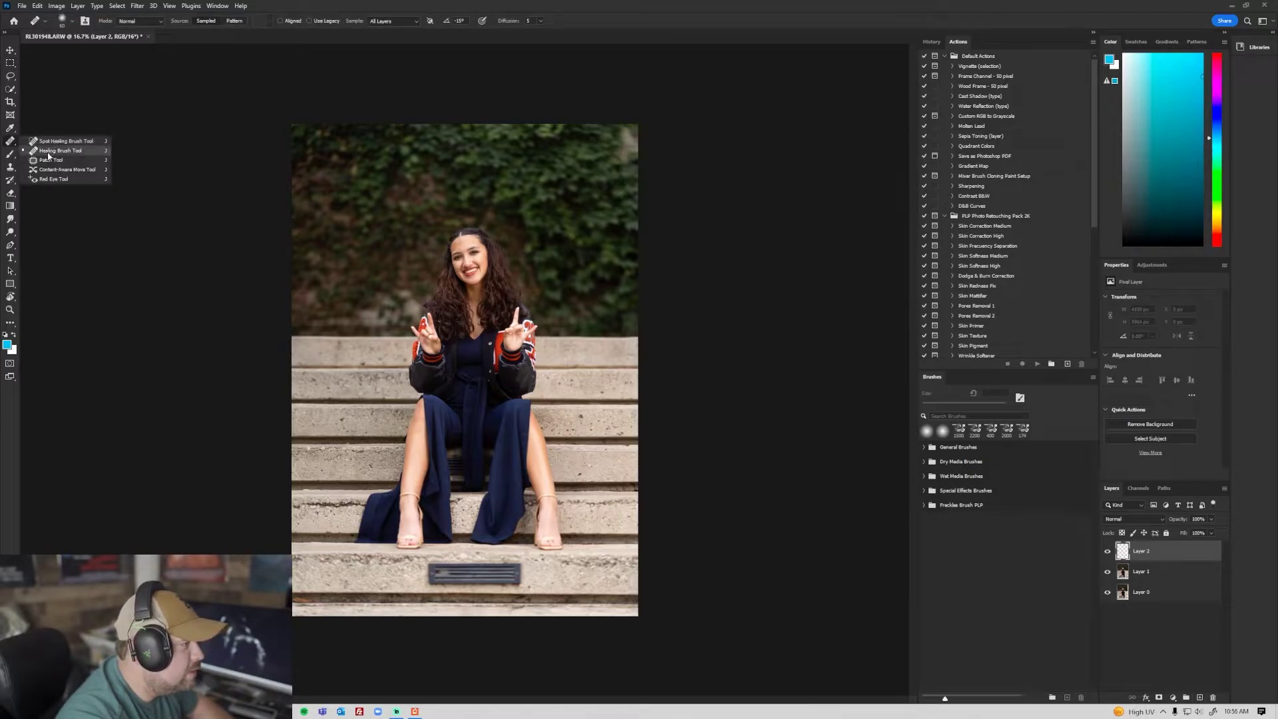
left_click(48, 151)
- Heal the blemishes on the forehead below the hair parting using a reduced Healing Brush and sampled clean skin
left_click(481, 263, "ctrl")
left_click(480, 263, "ctrl")
left_click(481, 264, "ctrl")
left_click(480, 264, "ctrl")
left_click(480, 263, "ctrl")
left_click_drag(470, 233, 536, 309)
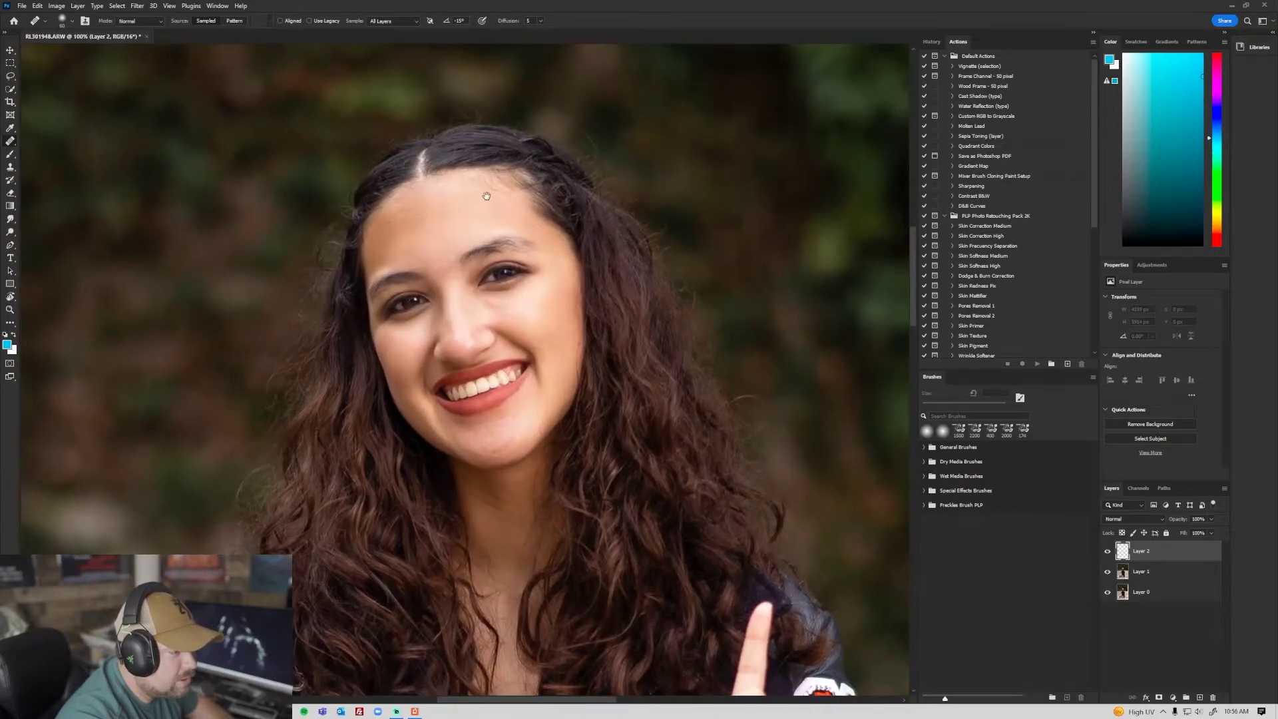
left_click(428, 199, "ctrl")
left_click(488, 256, "alt")
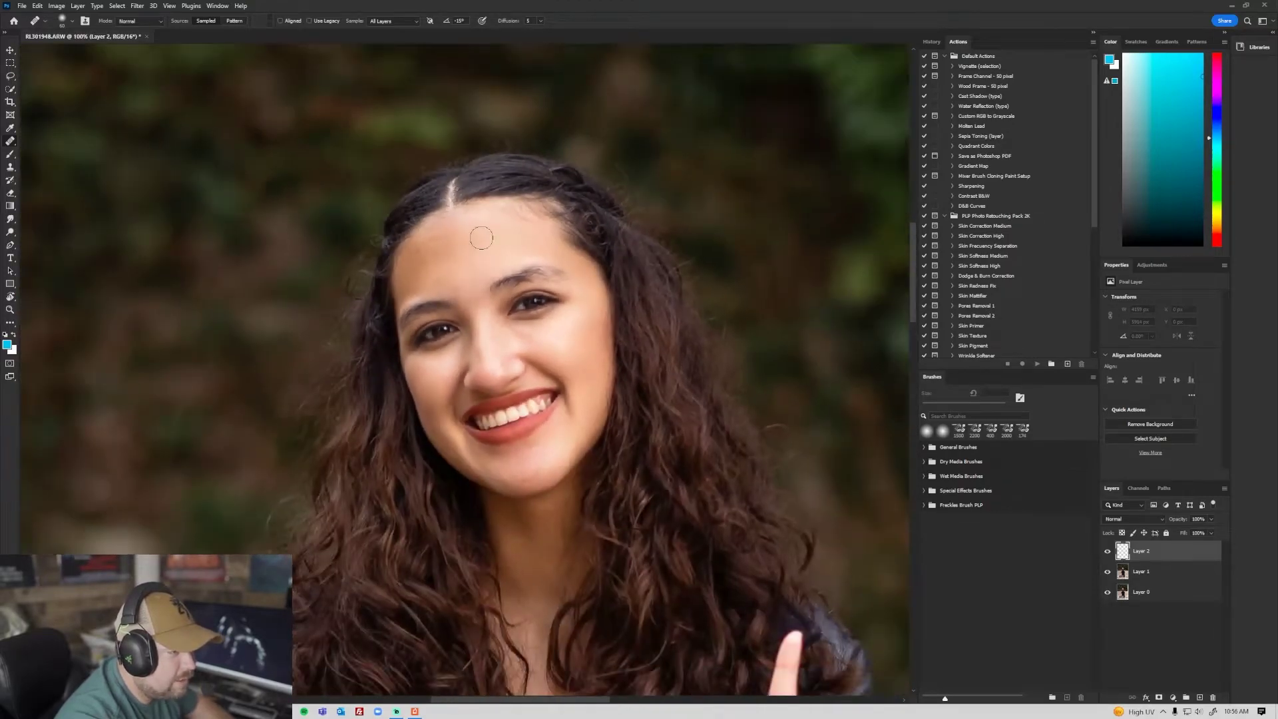
key("bracketleft")
key("bracketleft")
key("bracketleft")
key("bracketleft")
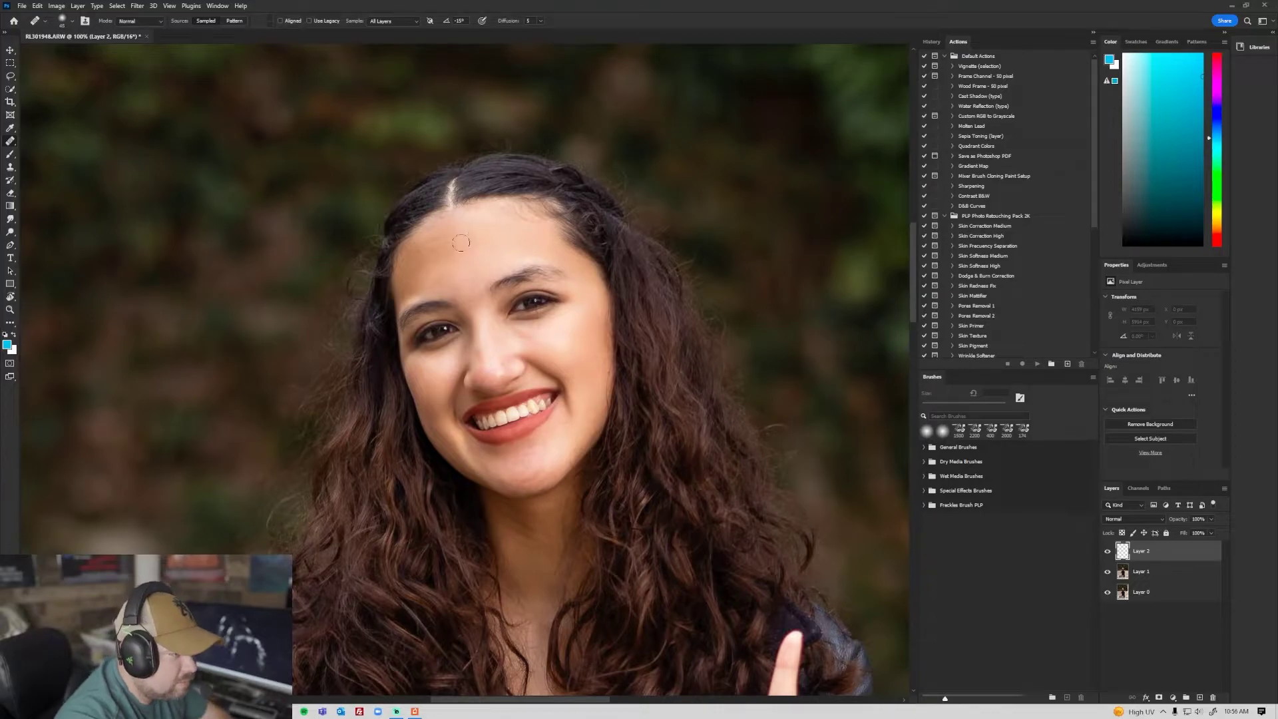
left_click(464, 226, "ctrl")
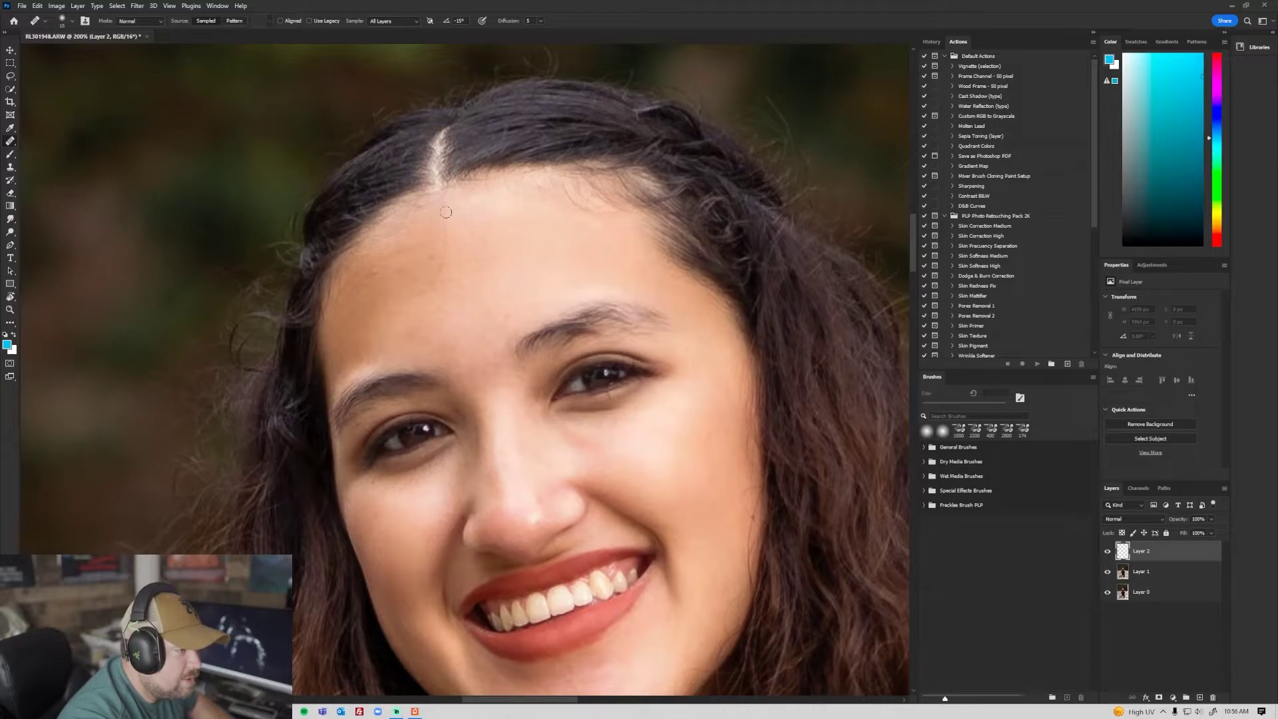
left_click(446, 229)
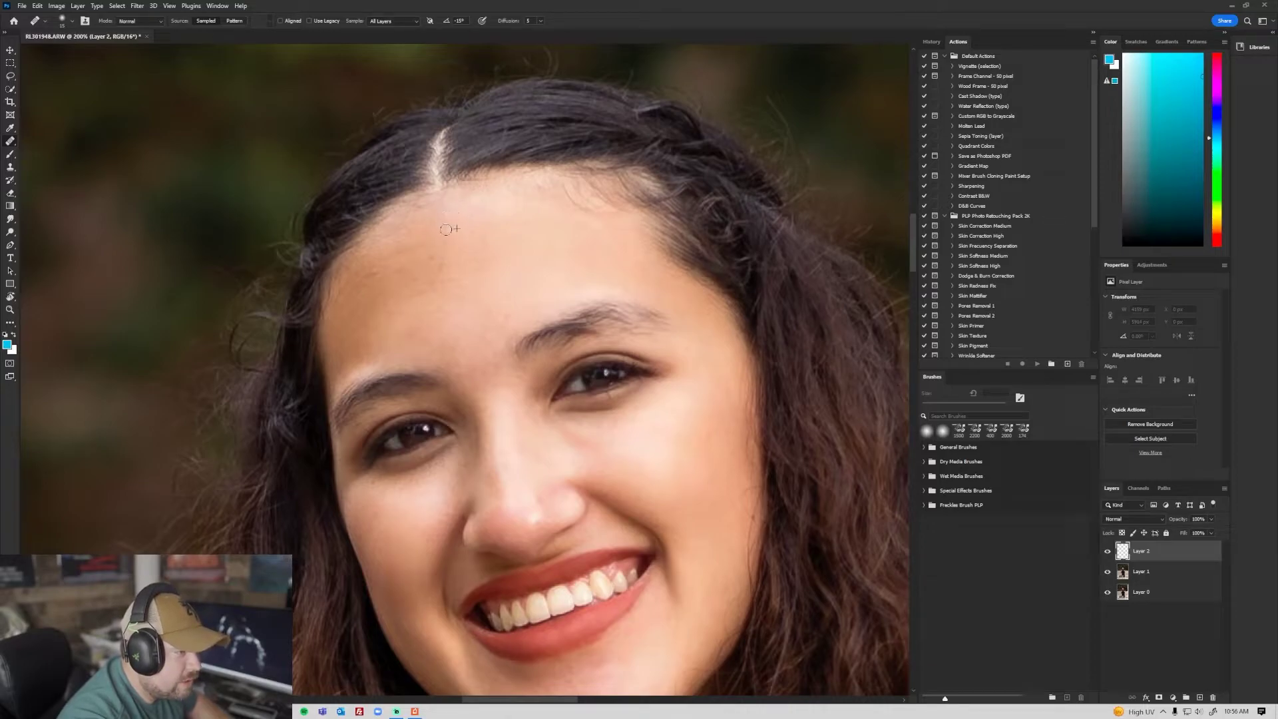
mouse_move(433, 280)
left_mouse_down()
mouse_move(446, 309)
mouse_move(419, 299)
left_mouse_up()
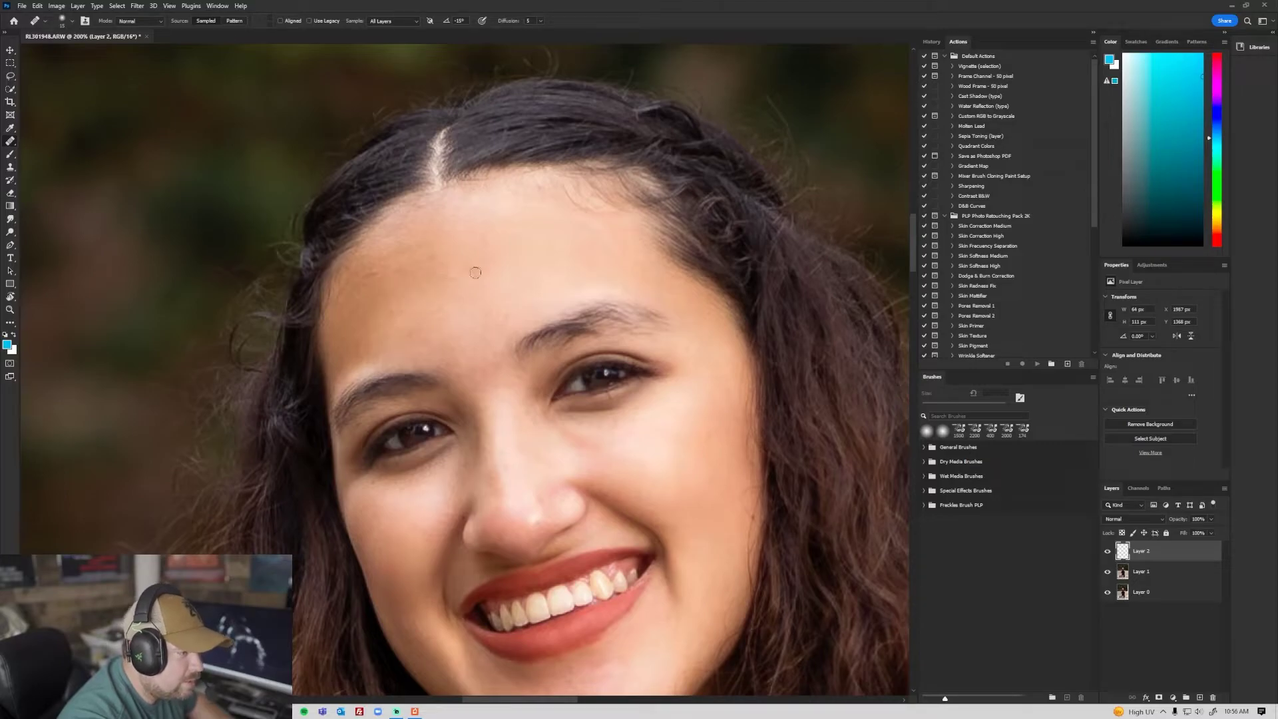
- Heal the remaining spots across the middle of the forehead and just above the eyebrows from nearby skin
left_click(462, 278, "alt")
left_click(455, 277)
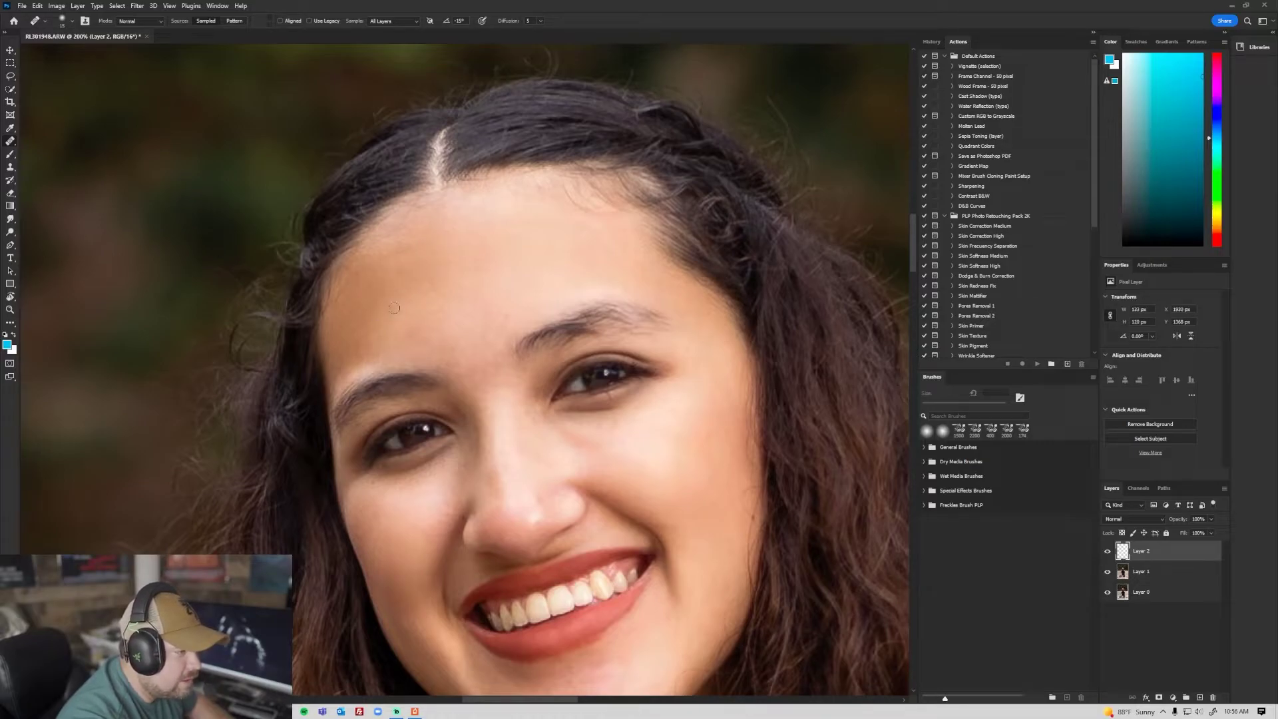
left_click(511, 268)
left_click(481, 323)
left_click(498, 314, "alt")
left_click(492, 325)
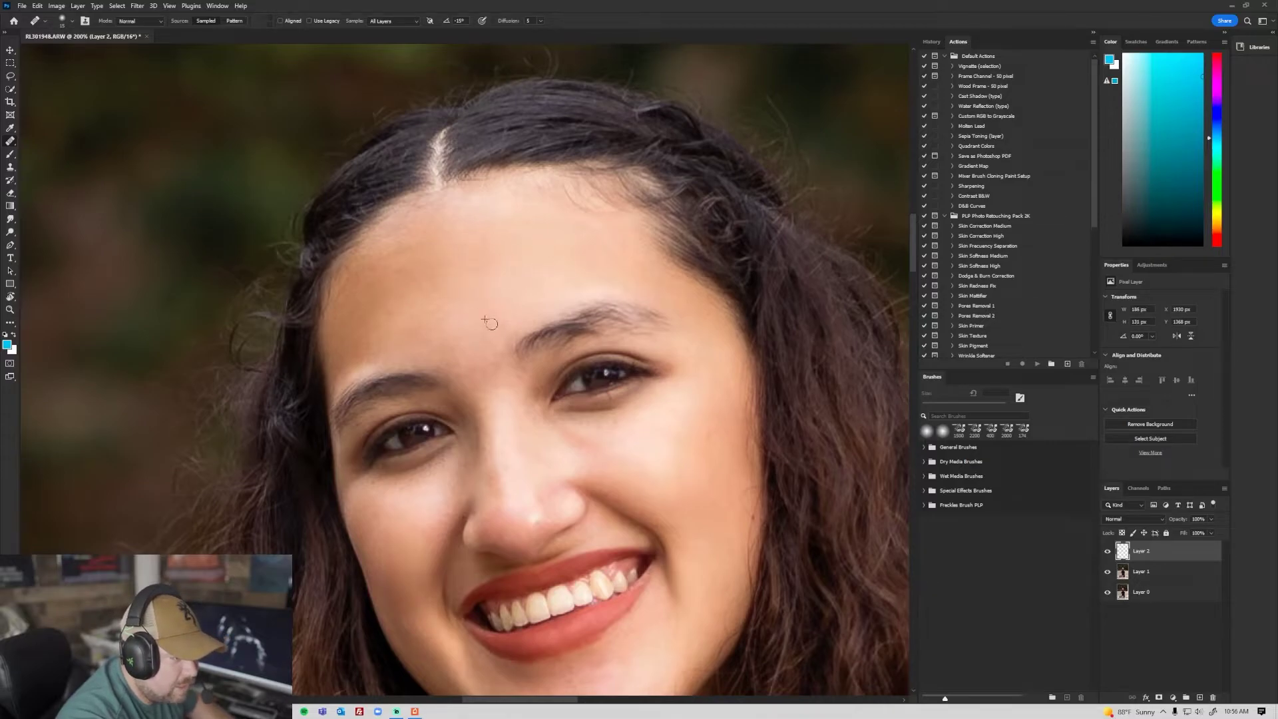
- Heal the small marks on the upper forehead along the hairline with freshly sampled skin
left_click(416, 220, "alt")
left_click(421, 208)
left_click(454, 244, "alt")
left_click(507, 226)
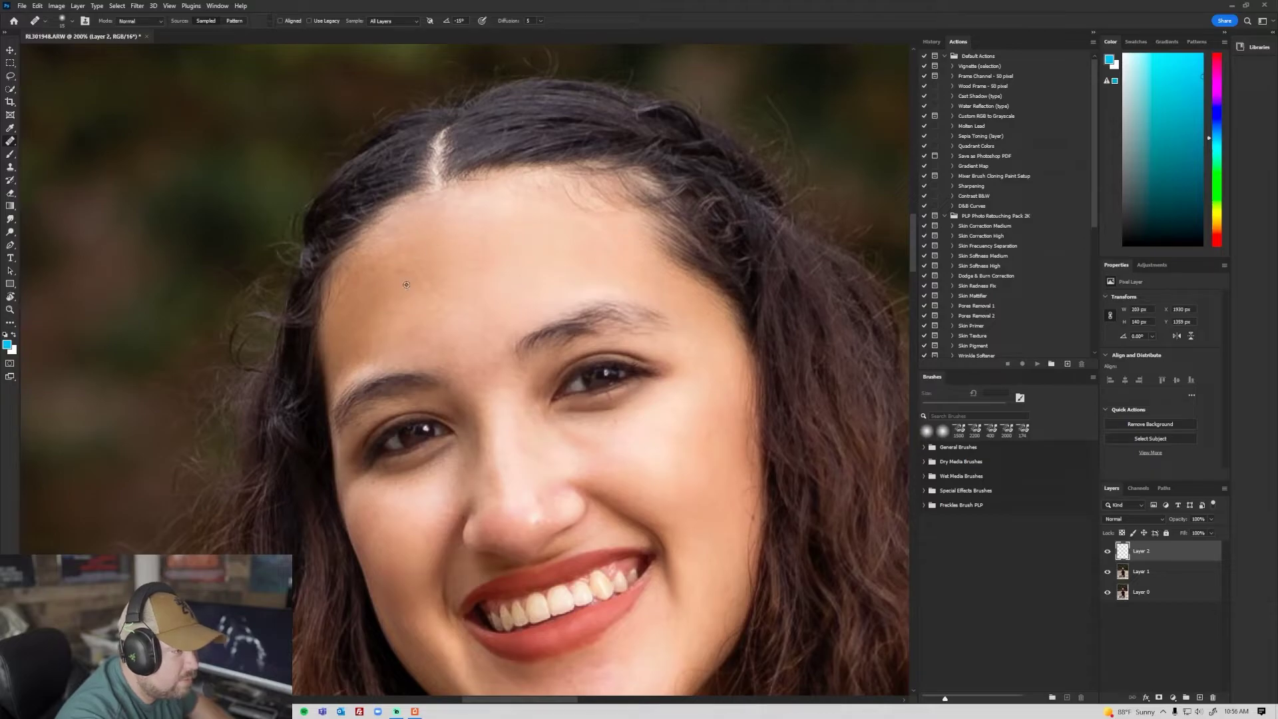
left_click(534, 194, "alt")
left_click(525, 190)
- Heal the spots around the nose, between the eyebrows and on the cheek beneath the eye
left_click_drag(539, 502, 488, 354)
left_click(482, 375)
left_click(445, 296, "alt")
left_click(468, 280)
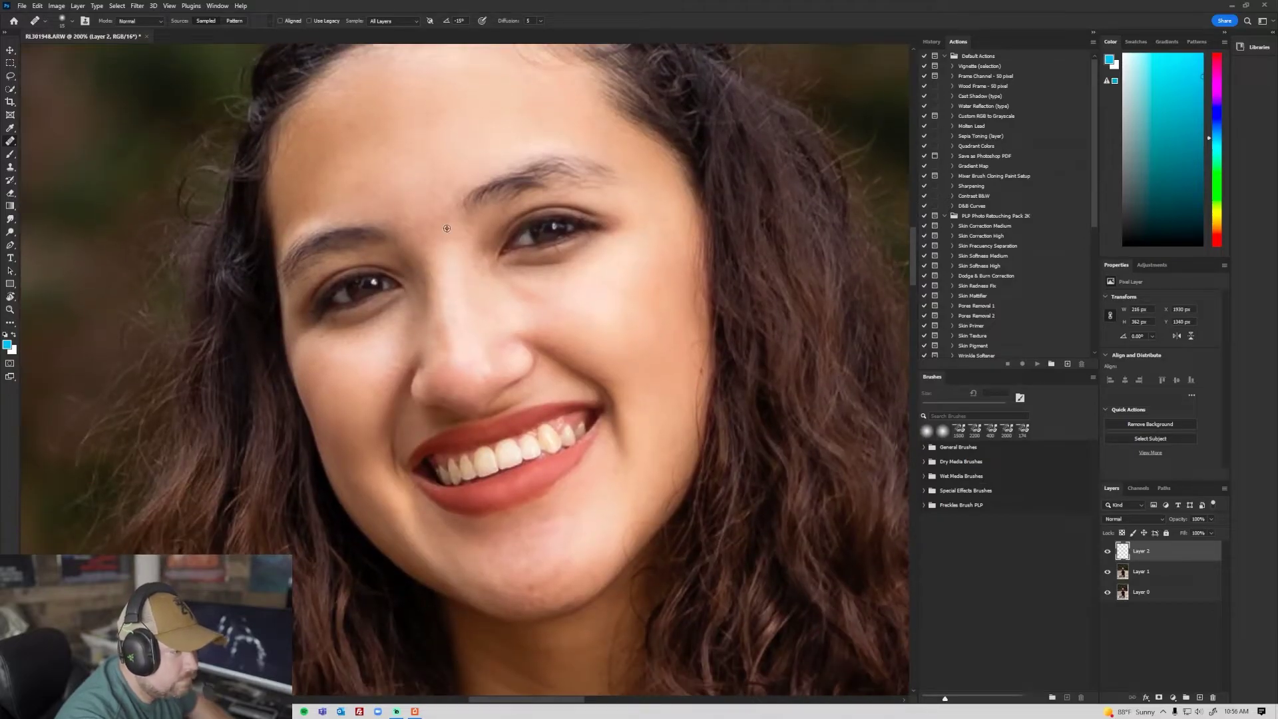
left_click(354, 344)
- Heal the blemishes on the cheek beside the mouth and on the chin
left_click_drag(508, 531, 436, 457)
left_click(548, 392)
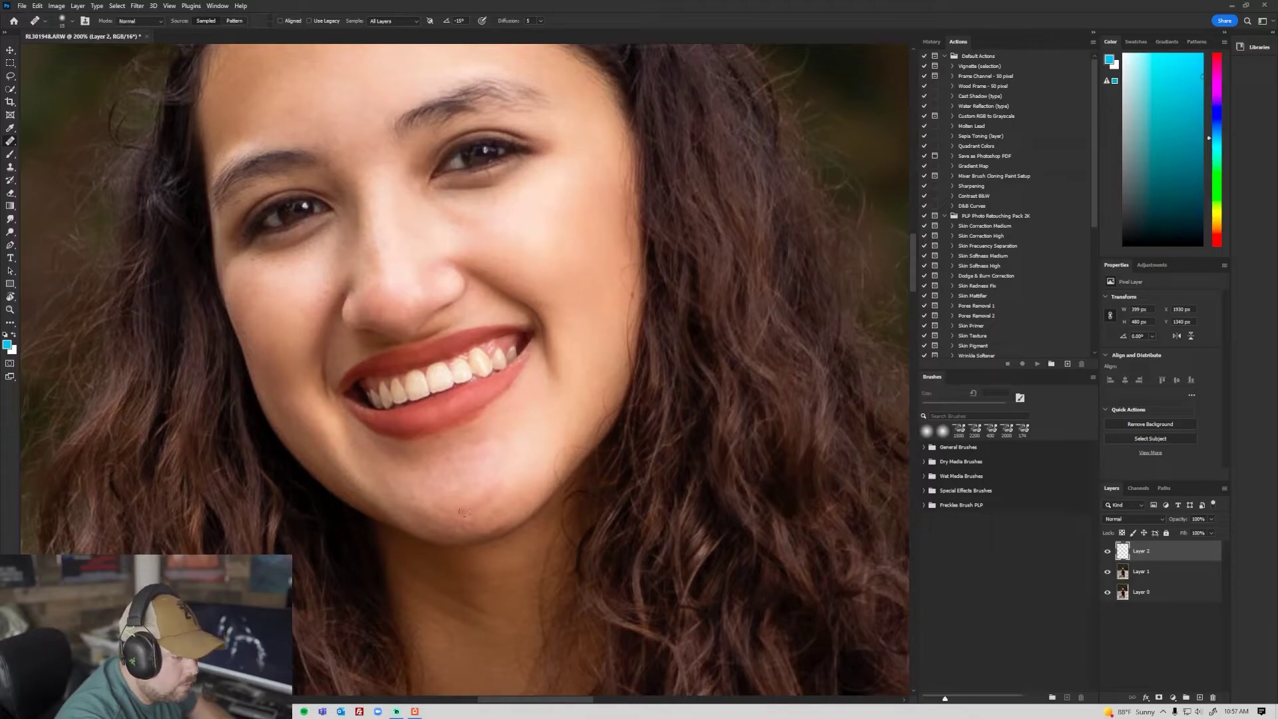
left_click(501, 516, "alt")
left_click(498, 528)
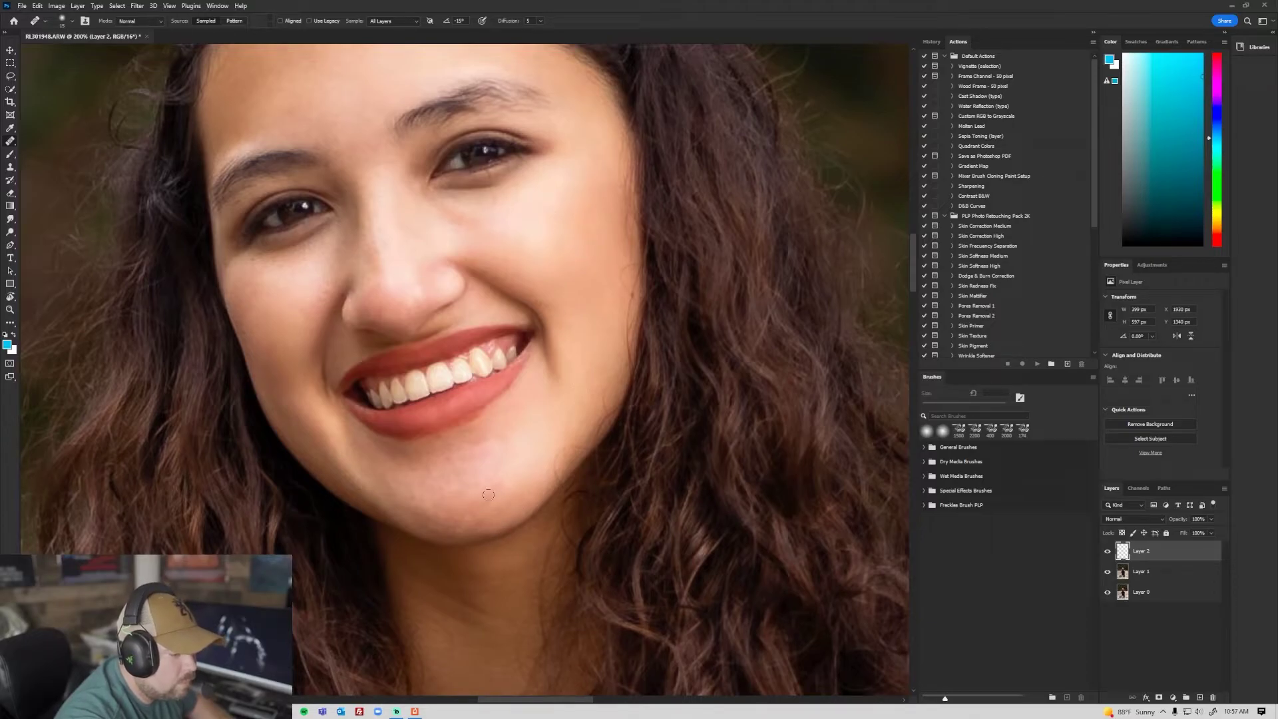
- Heal small marks on the rest of the body down to the legs with a larger Healing Brush
key("ctrl+minus")
mouse_move(543, 475)
left_mouse_down()
mouse_move(516, 428)
mouse_move(559, 167)
left_mouse_up()
mouse_move(460, 599)
left_mouse_down()
mouse_move(508, 439)
mouse_move(516, 147)
left_mouse_up()
key("bracketright")
key("bracketright")
key("bracketright")
key("bracketright")
key("bracketright")
left_click(348, 281)
left_click_drag(825, 585, 431, 285)
left_click_drag(645, 196, 485, 364)
left_click(455, 334)
left_click_drag(279, 73, 545, 402)
left_click_drag(586, 73, 459, 508)
scroll(447, 276, "down", 5)
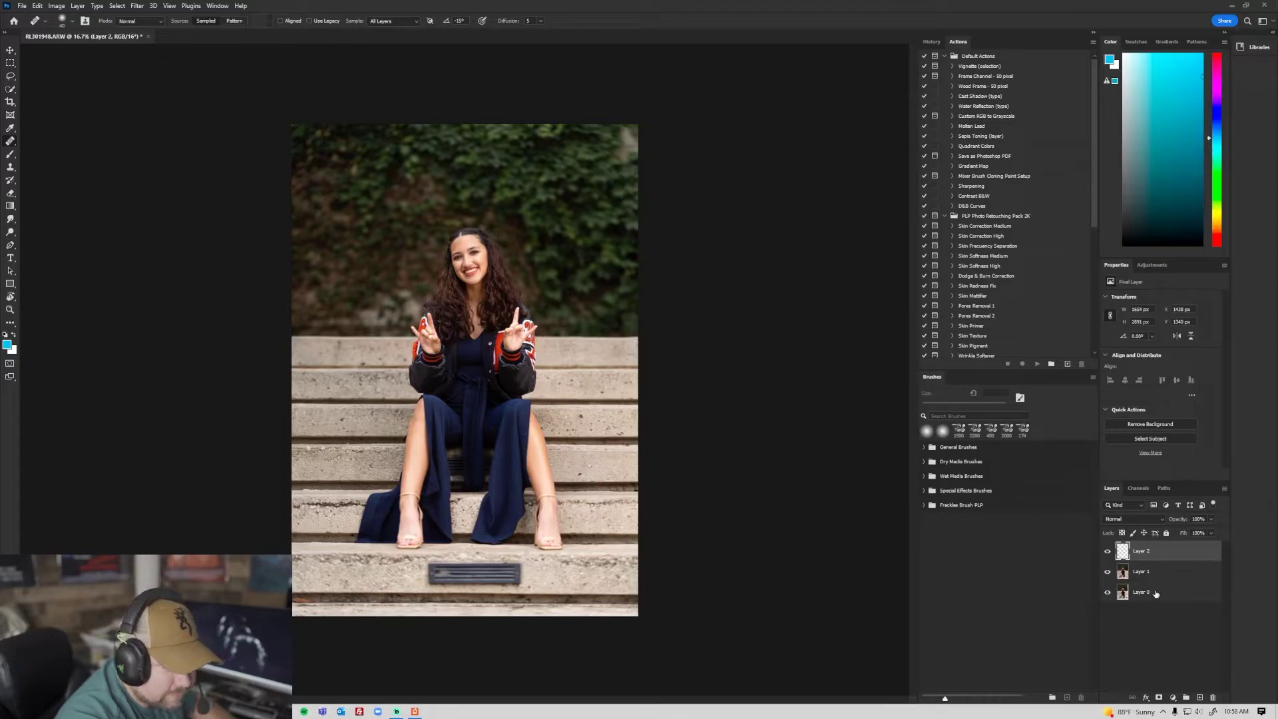
- Add another empty layer above the skin retouching layer and choose the Healing Brush for the concrete steps
left_click(1200, 698)
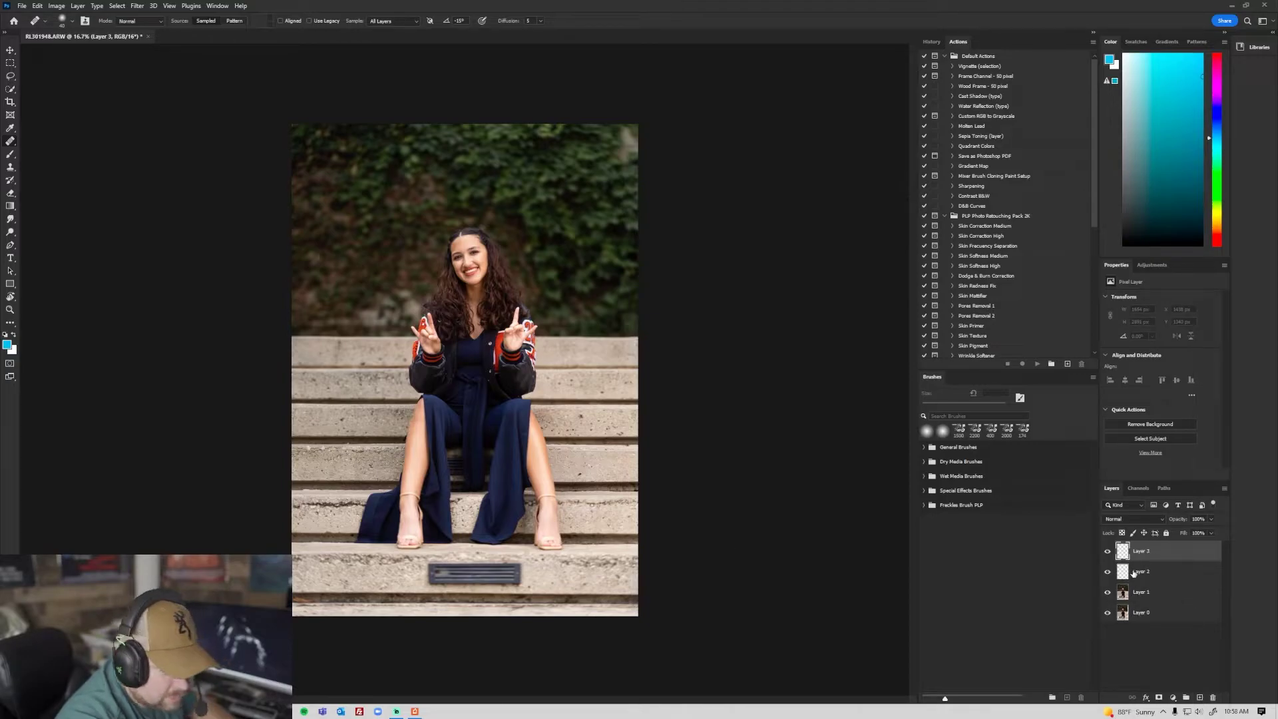
scroll(456, 599, "up", 2)
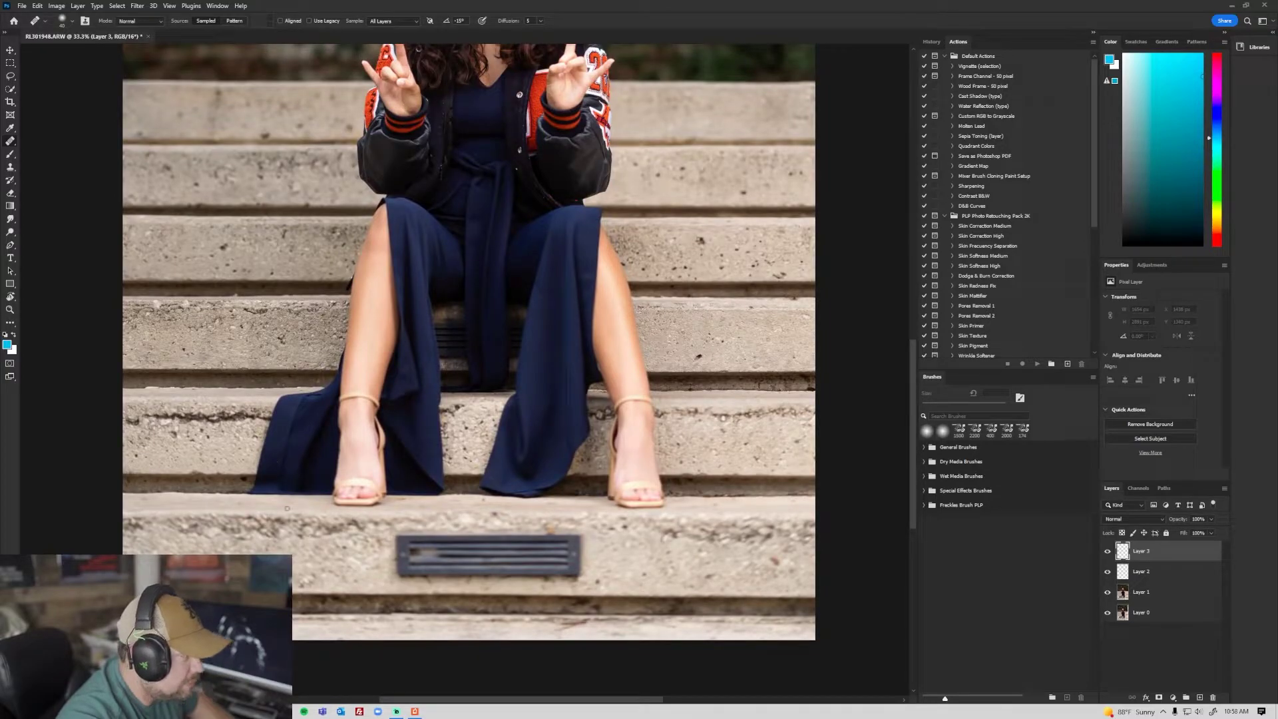
right_click(12, 141)
left_click(58, 151)
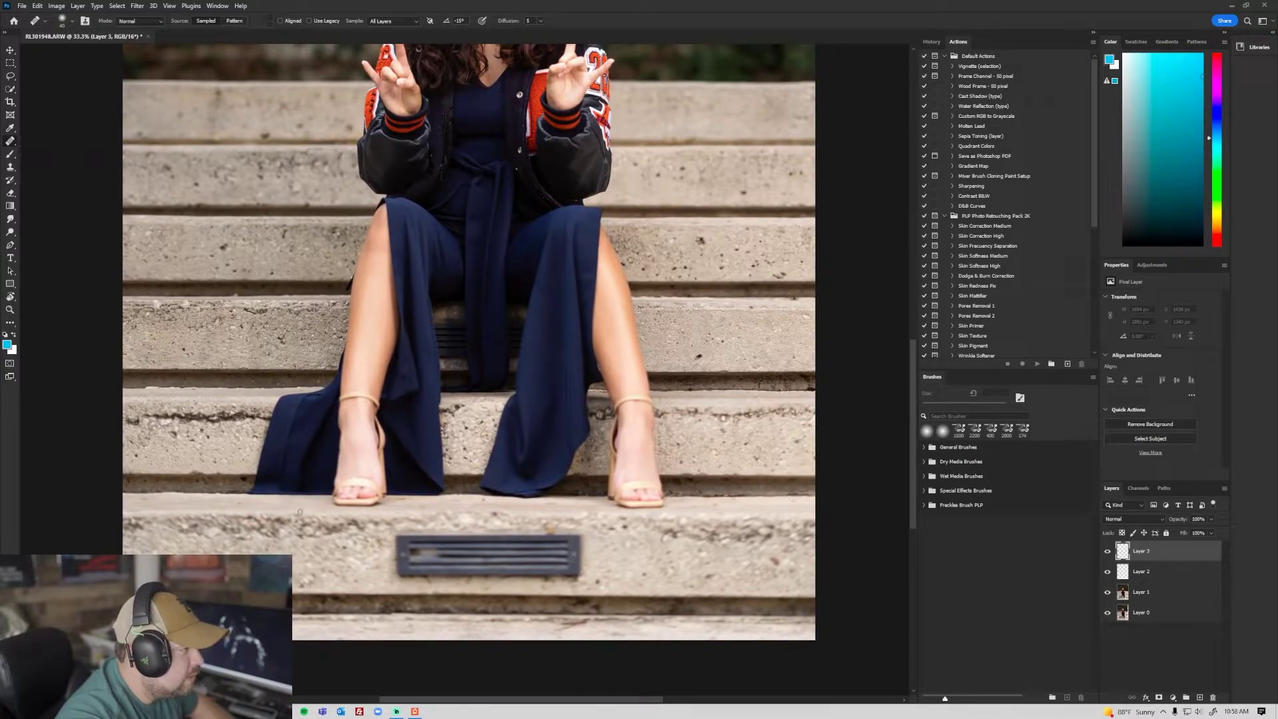
- Paint out the dark vent in the step below the feet with an enlarged Healing Brush sampling the adjacent concrete
key("bracketright")
key("bracketright")
key("bracketright")
key("bracketright")
key("bracketright")
key("bracketright")
key("bracketright")
key("bracketright")
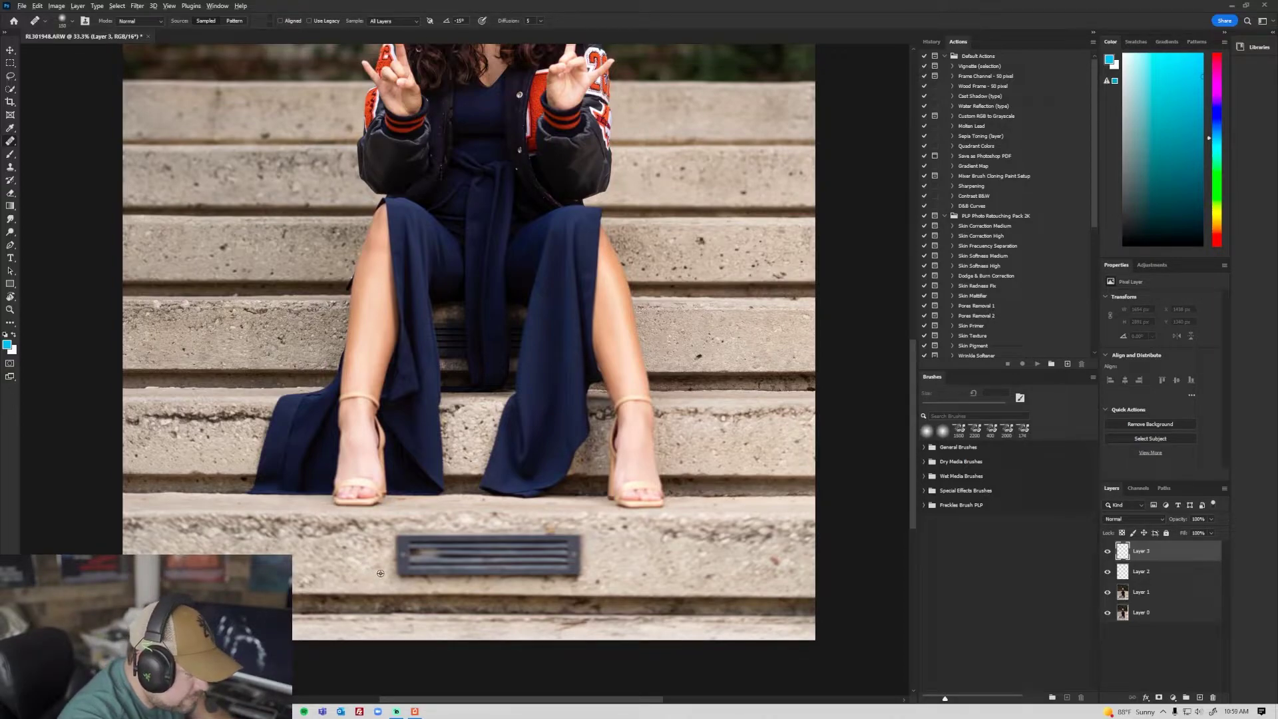
left_click(380, 573, "alt")
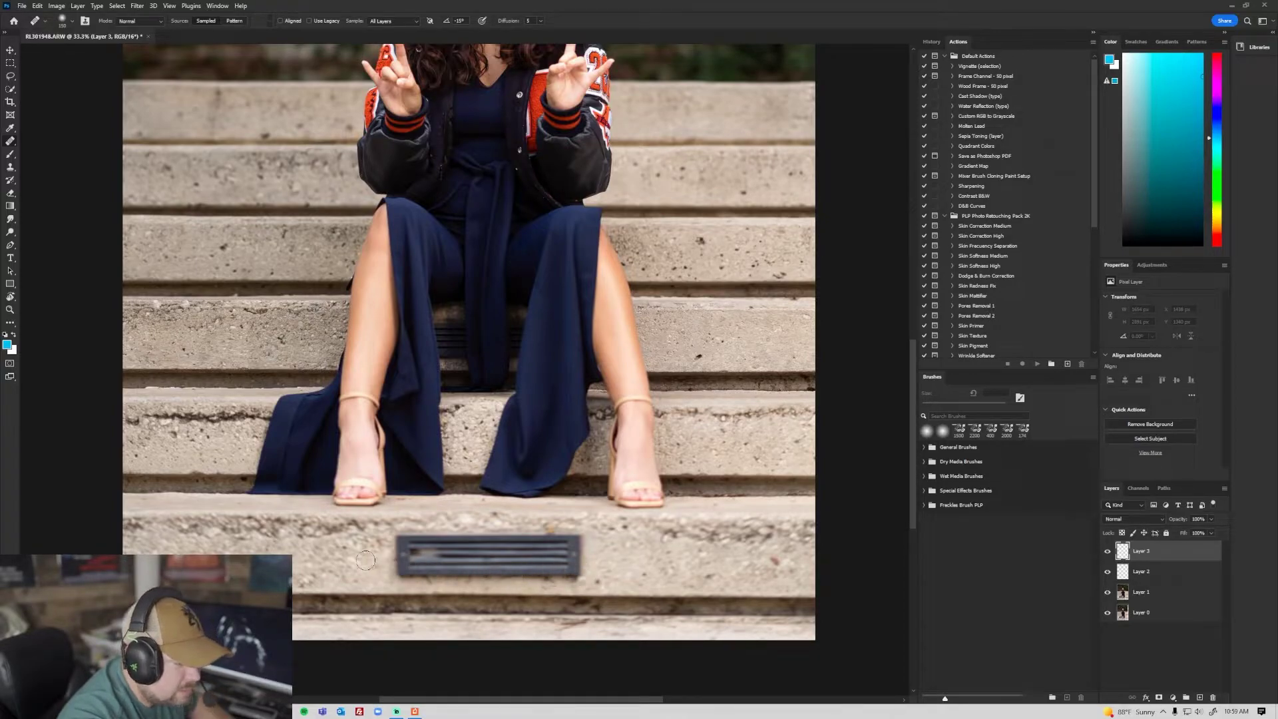
left_click_drag(579, 575, 401, 575)
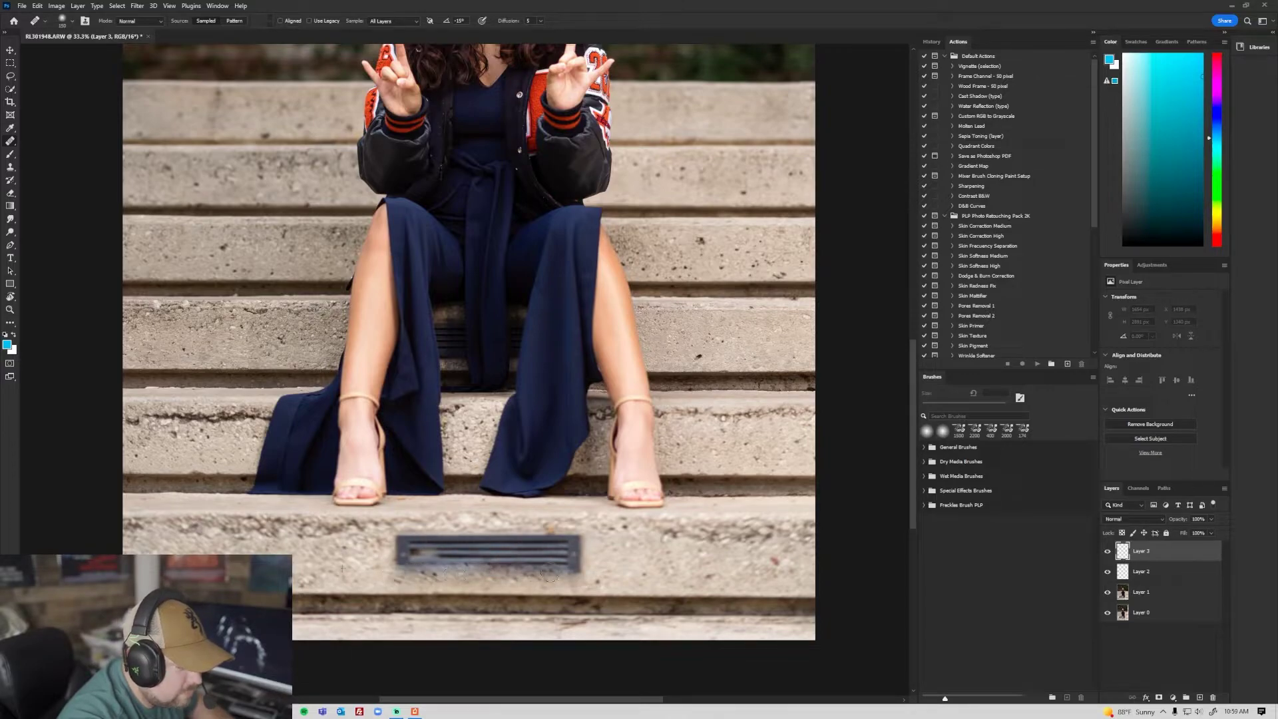
mouse_move(572, 565)
left_mouse_down()
mouse_move(391, 563)
mouse_move(559, 562)
mouse_move(572, 559)
mouse_move(403, 556)
mouse_move(576, 544)
mouse_move(384, 542)
mouse_move(445, 539)
left_mouse_up()
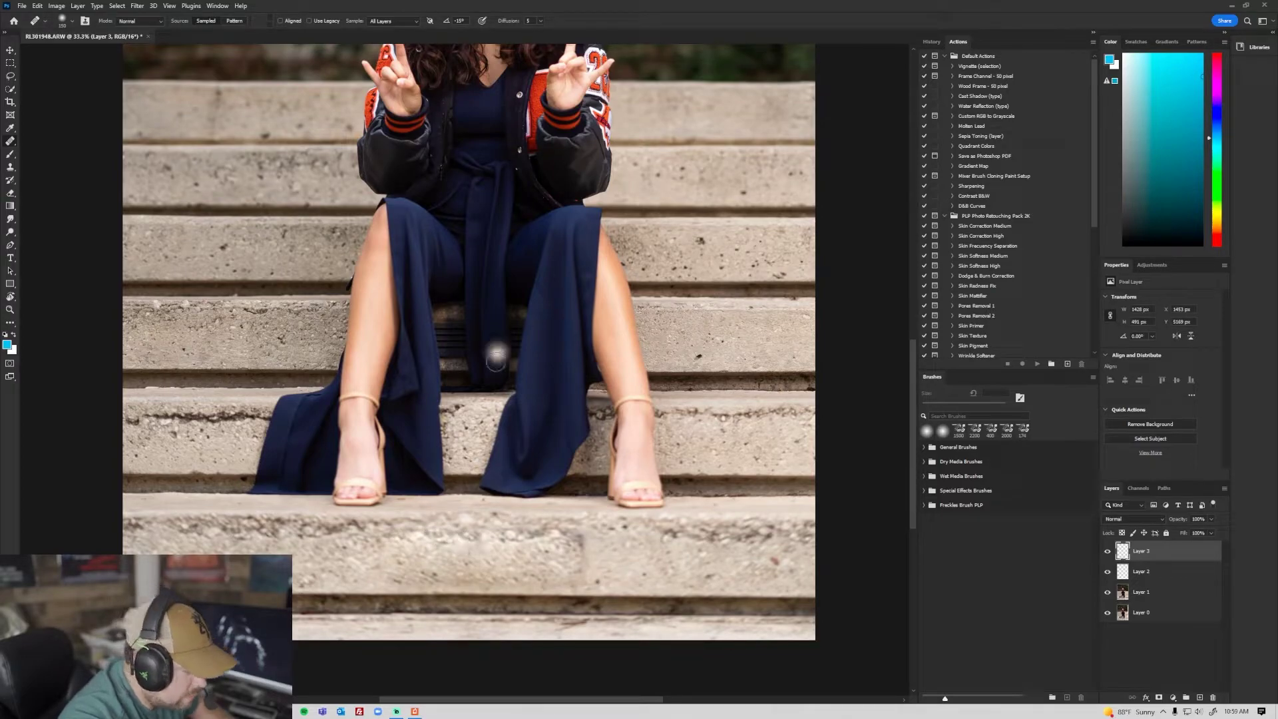
- Blend the smudges and patchy texture left in the former vent area by healing them with surrounding concrete samples
left_click(514, 508, "alt")
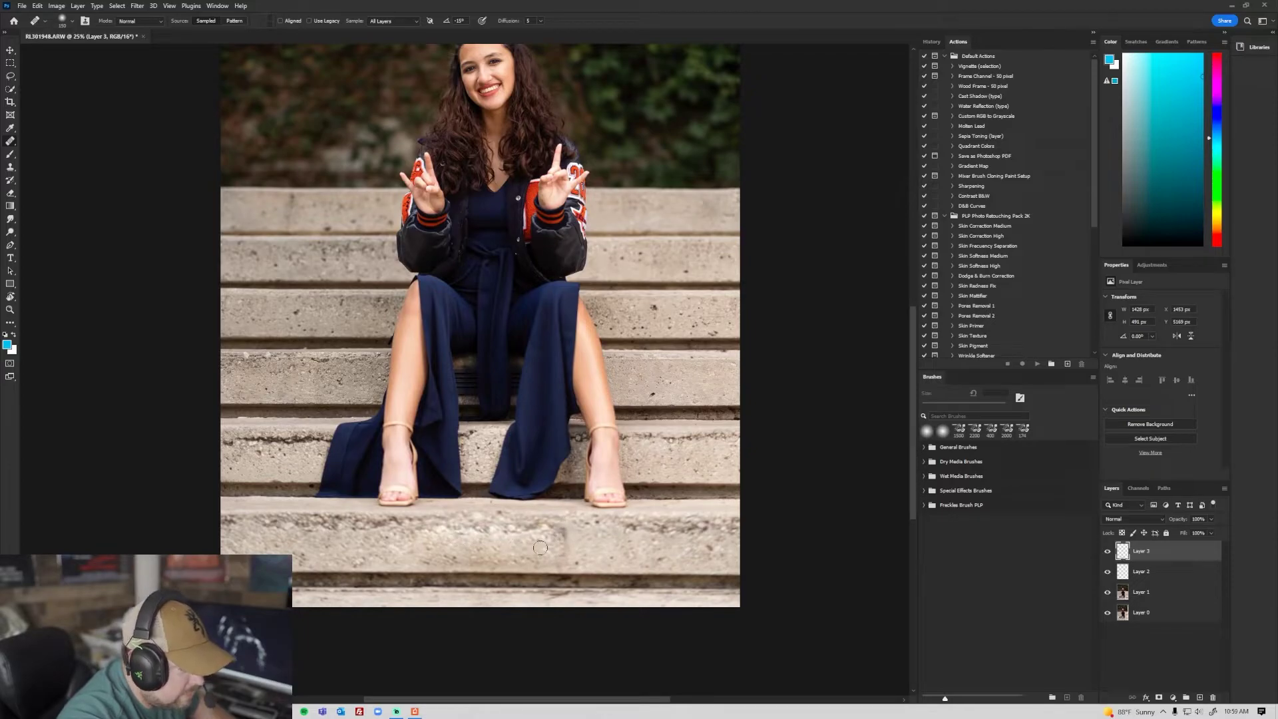
left_click(566, 547, "ctrl")
left_click(581, 530, "alt")
mouse_move(557, 528)
left_mouse_down()
mouse_move(540, 524)
mouse_move(565, 542)
left_mouse_up()
left_click(608, 549, "alt")
left_click(568, 545)
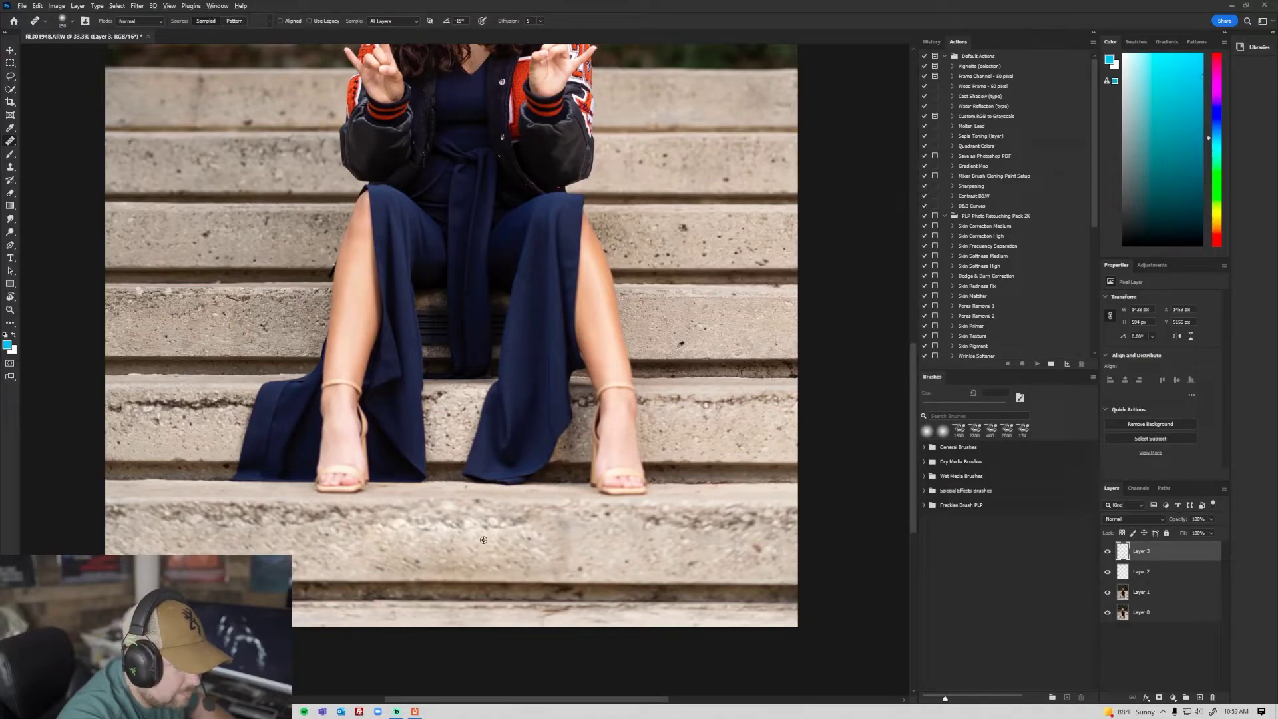
left_click(521, 525)
left_click(447, 539, "alt")
left_click(448, 526)
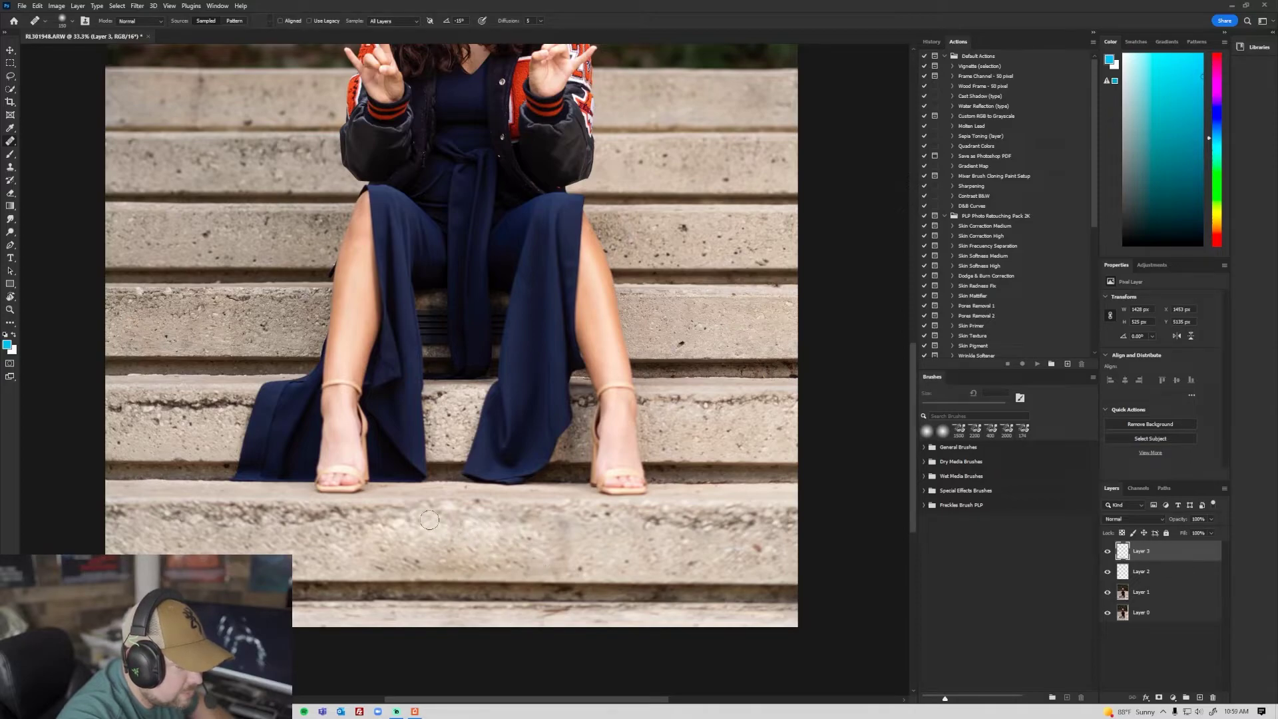
- Even out the remaining patches on the front of the step below the feet with fresh concrete samples and check the blend
left_click(584, 553, "alt")
left_click(561, 556)
left_click(589, 534, "alt")
left_click(565, 528)
left_click(593, 546)
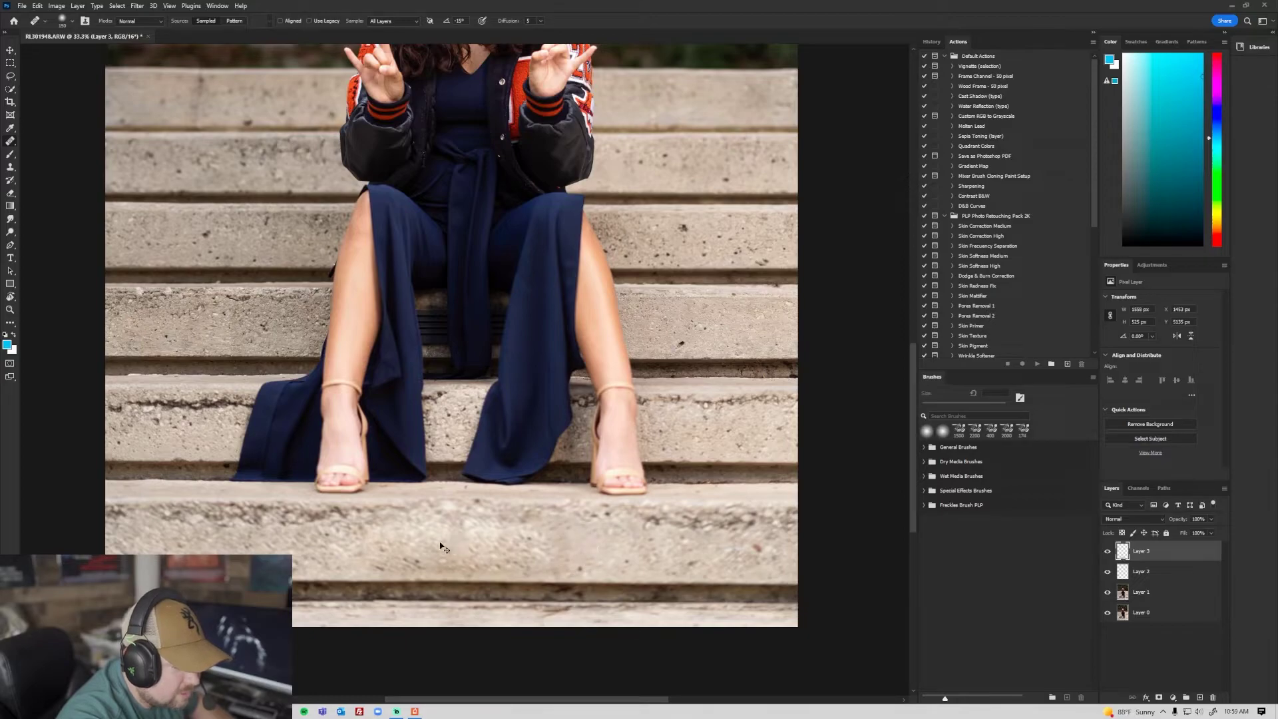
left_click(469, 542, "ctrl+alt")
left_click(550, 558, "ctrl+alt")
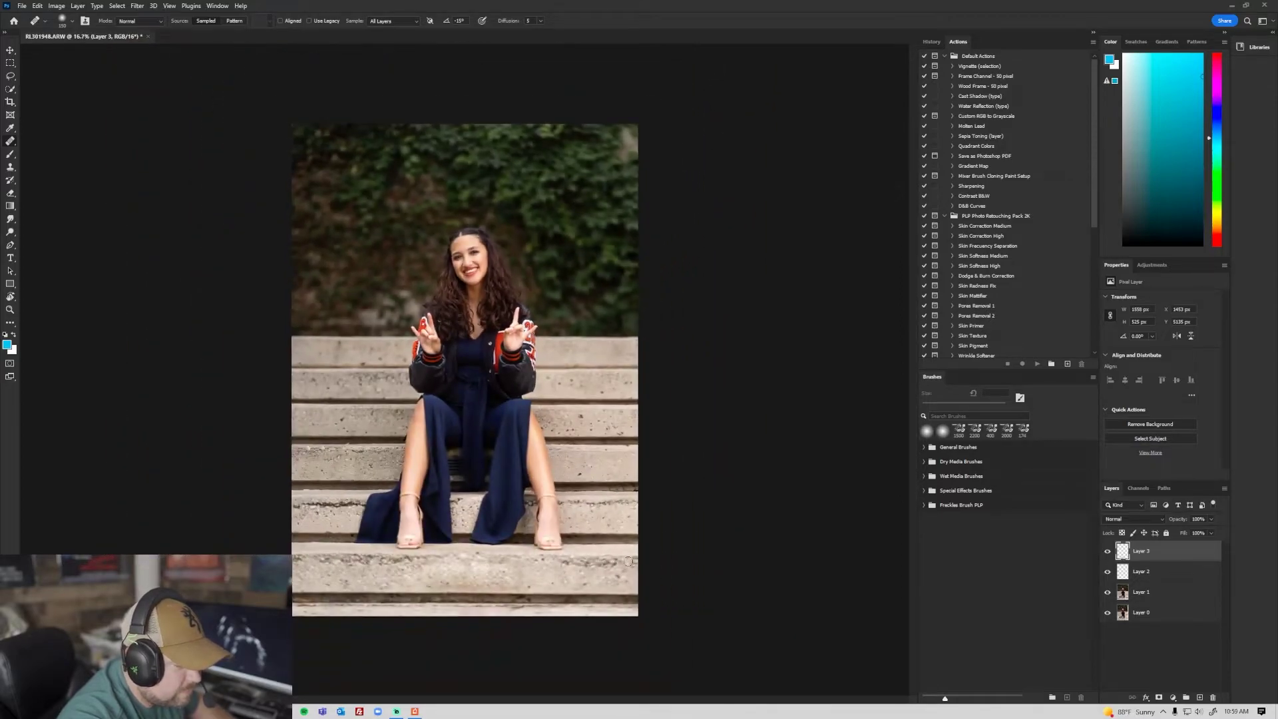
left_click(500, 577, "ctrl")
left_click(507, 564, "ctrl")
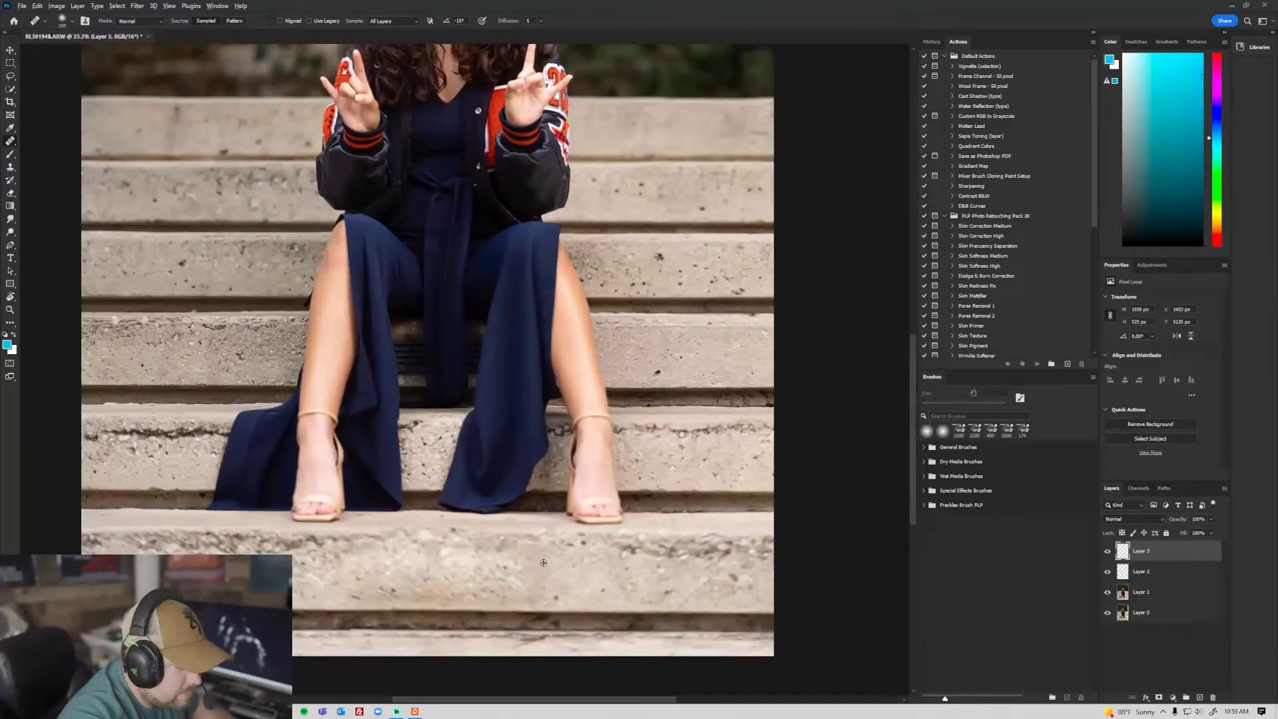
left_click(476, 565, "ctrl+alt")
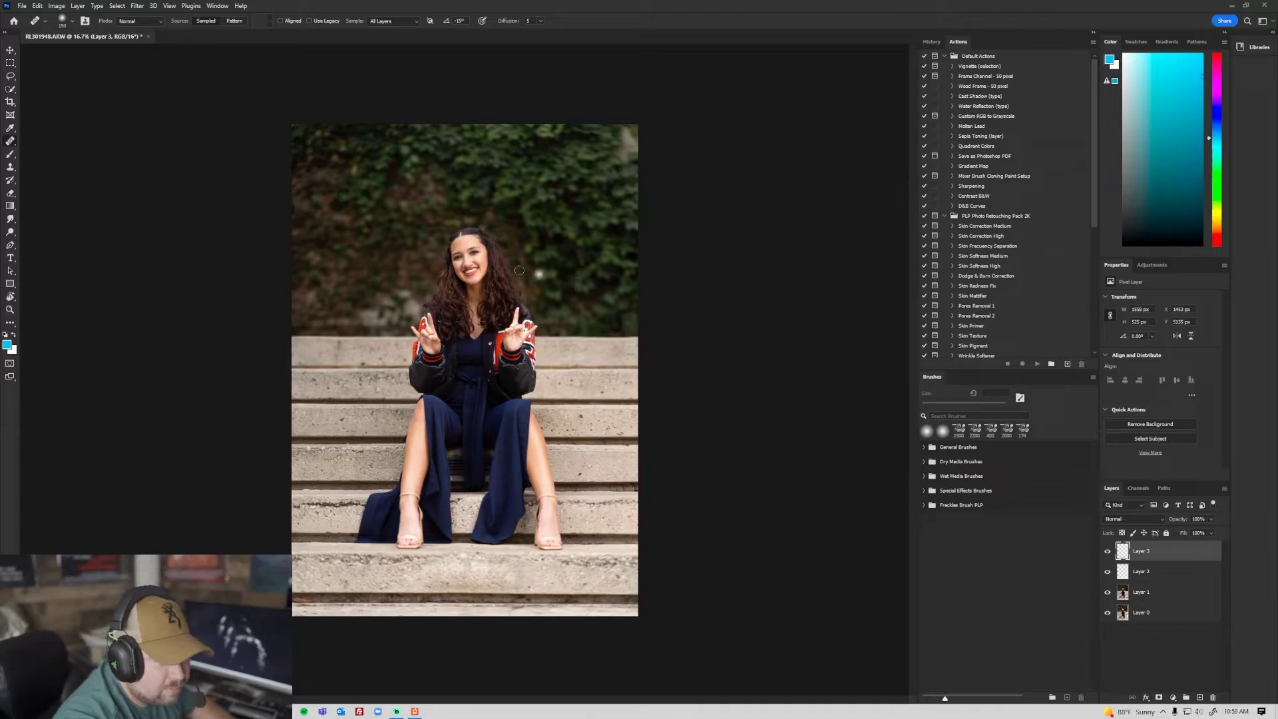
- Run the Contrast B&W action, compare the photo with and without its adjustment layer, and delete that layer
left_click(973, 196)
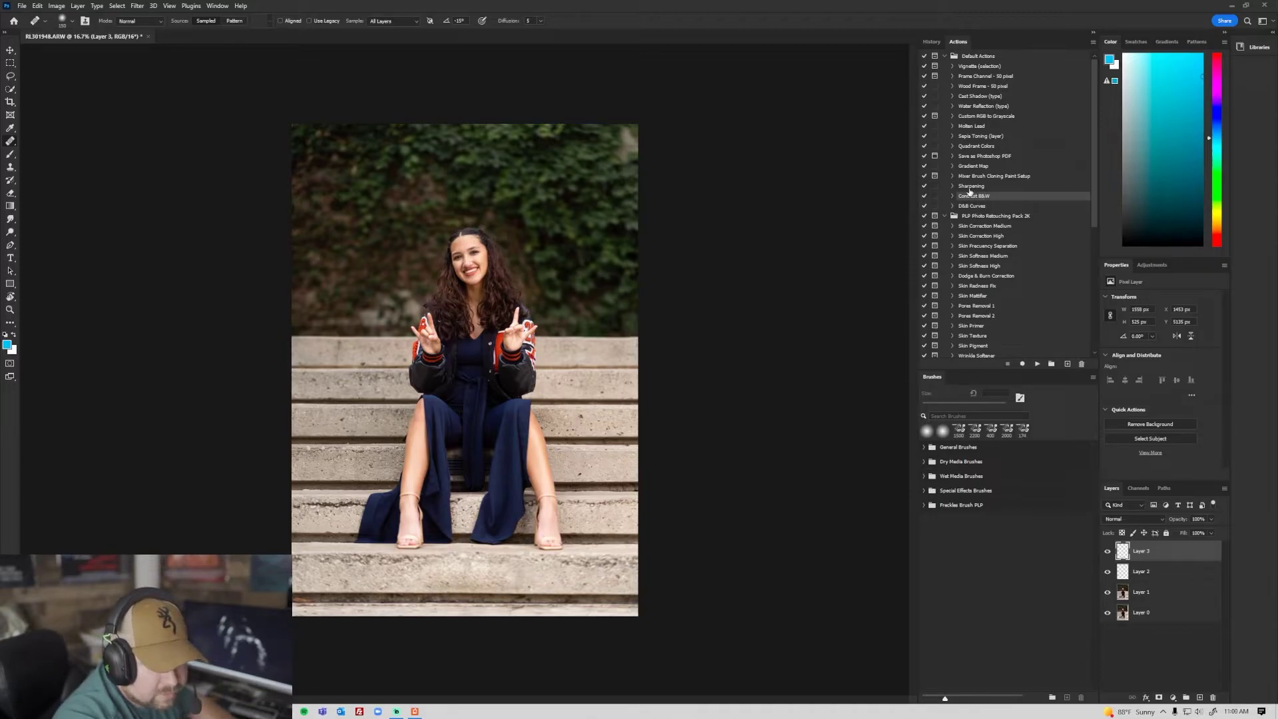
left_click(1036, 365)
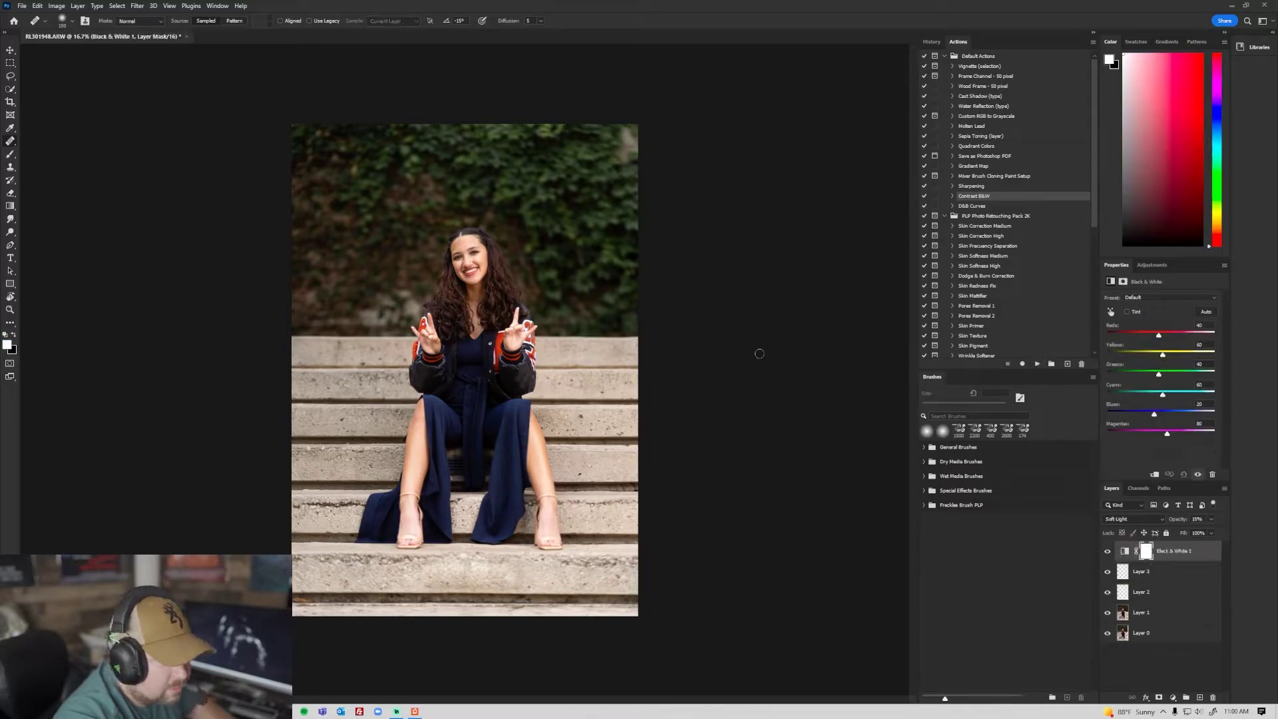
left_click(1108, 552)
left_click(1108, 553)
left_click(1108, 553)
left_click(1108, 552)
left_click(1108, 552)
left_click(1108, 552)
left_click_drag(1182, 554, 1215, 697)
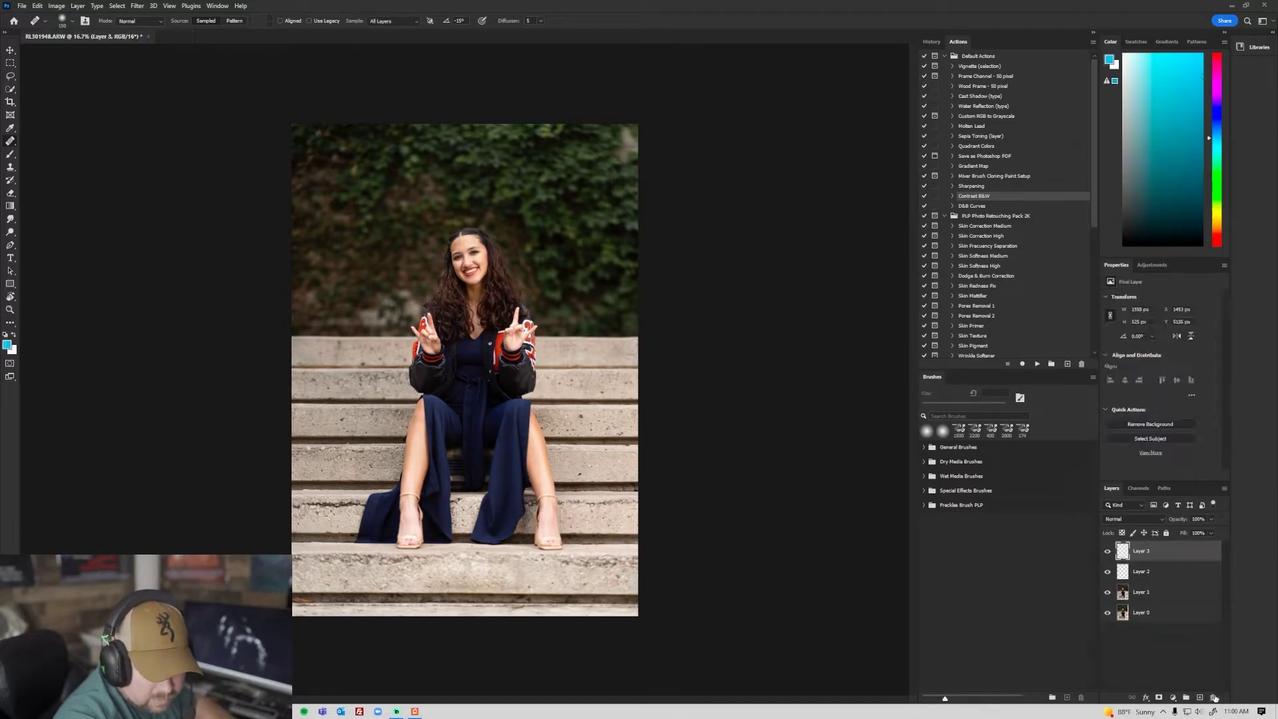
- Add a Black & White adjustment layer above the retouching layers, blended as Soft Light at a low opacity
left_click(1152, 266)
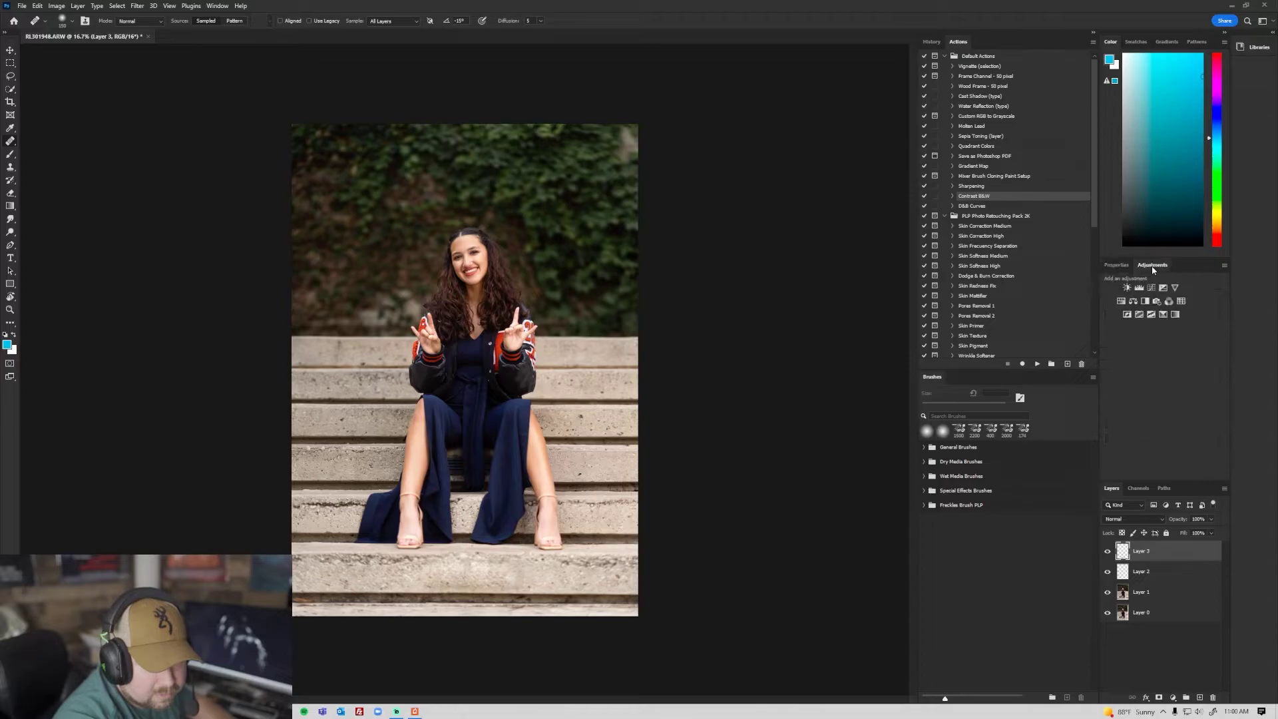
left_click(1144, 301)
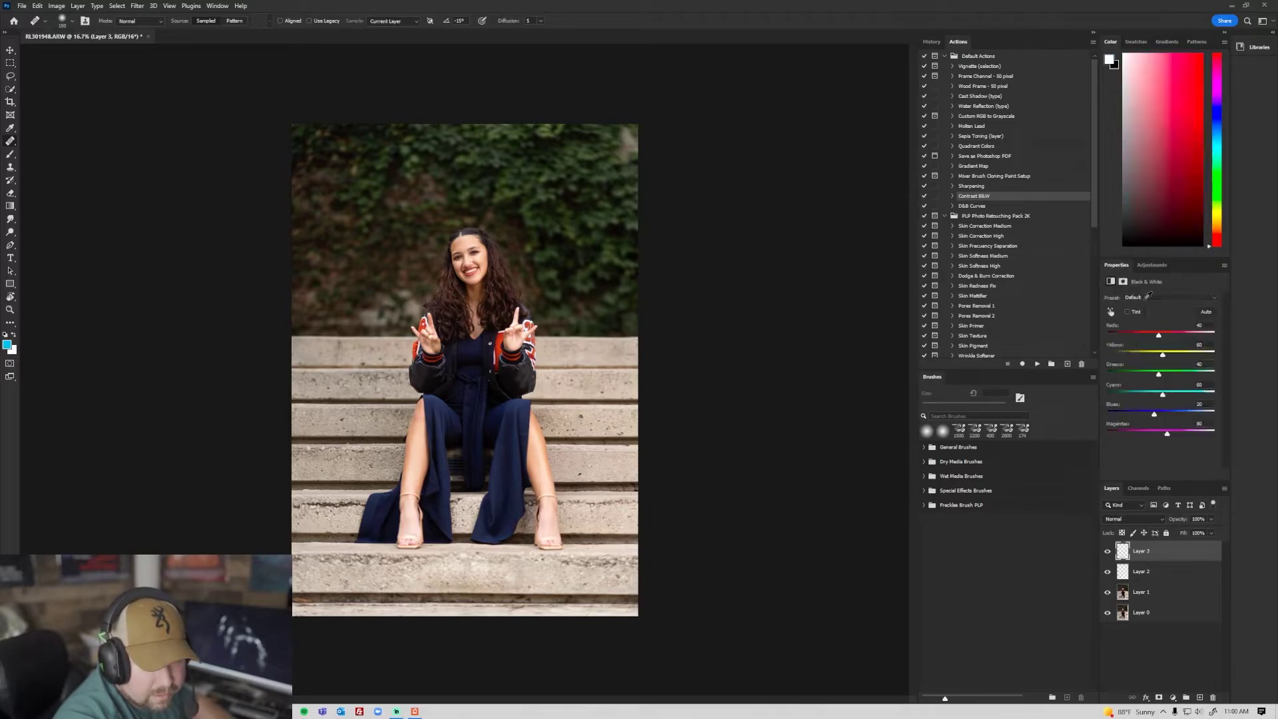
left_click(1133, 519)
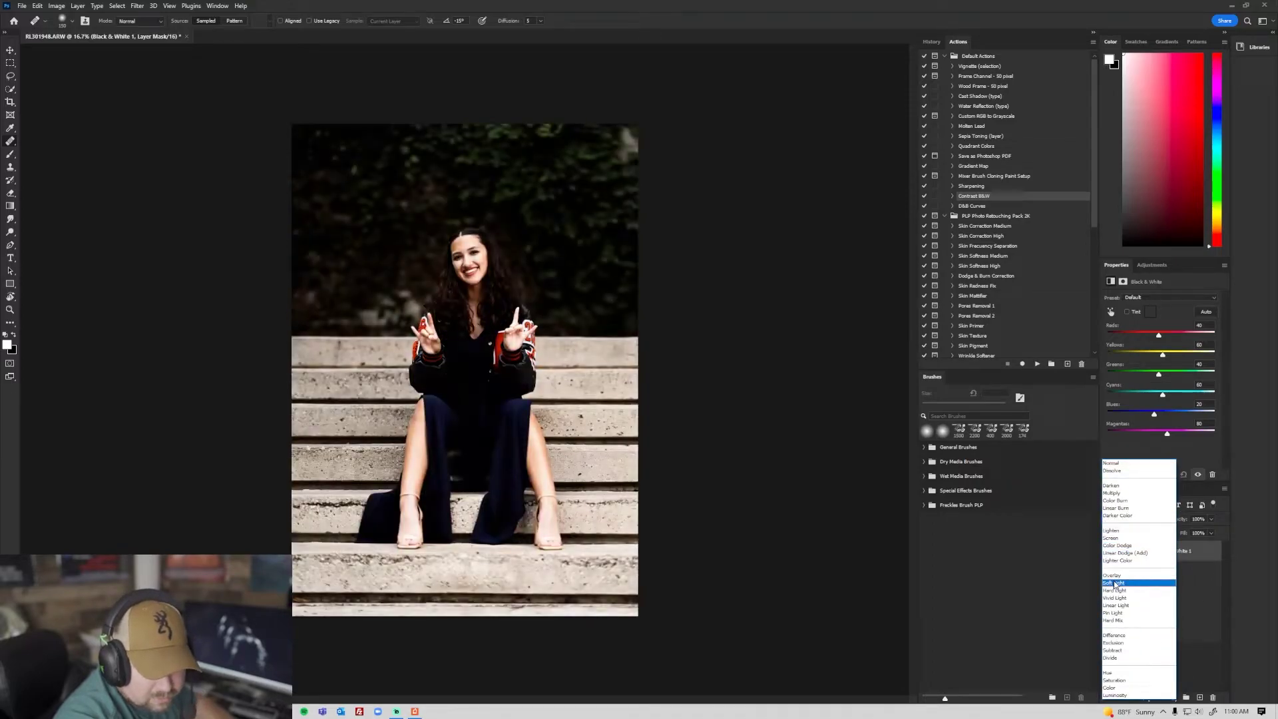
left_click(1114, 583)
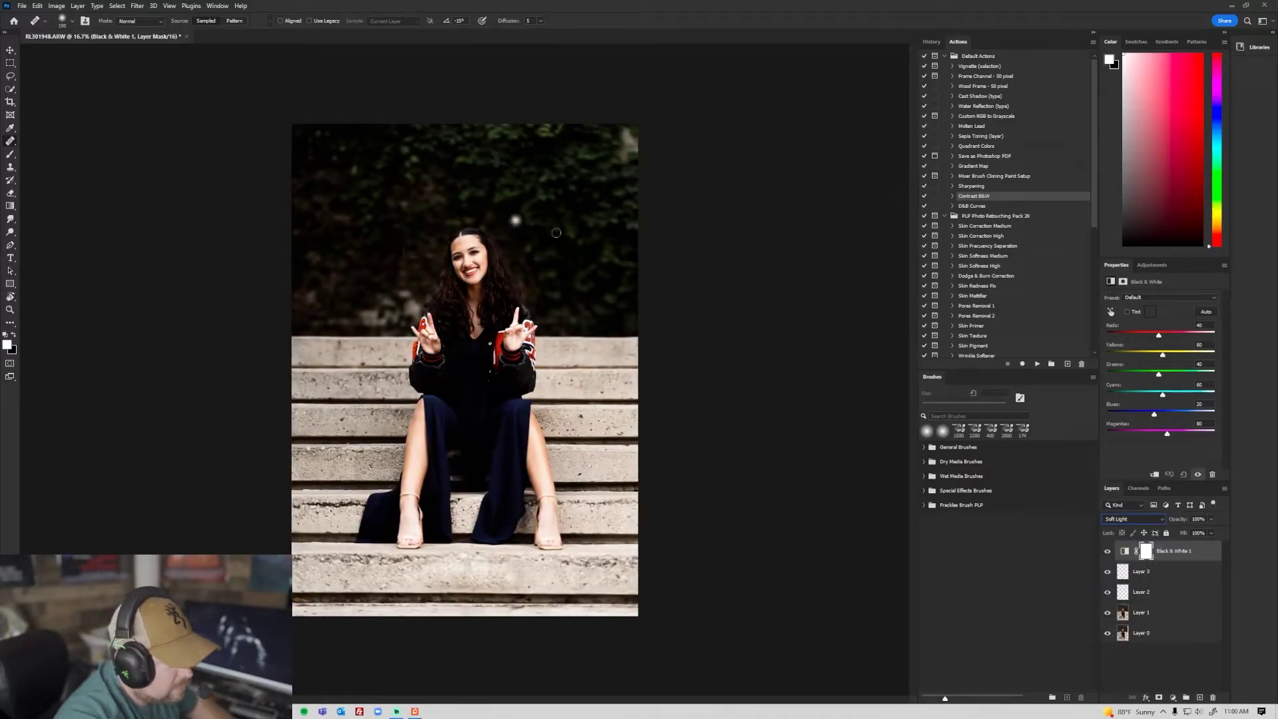
left_click_drag(1186, 521, 823, 540)
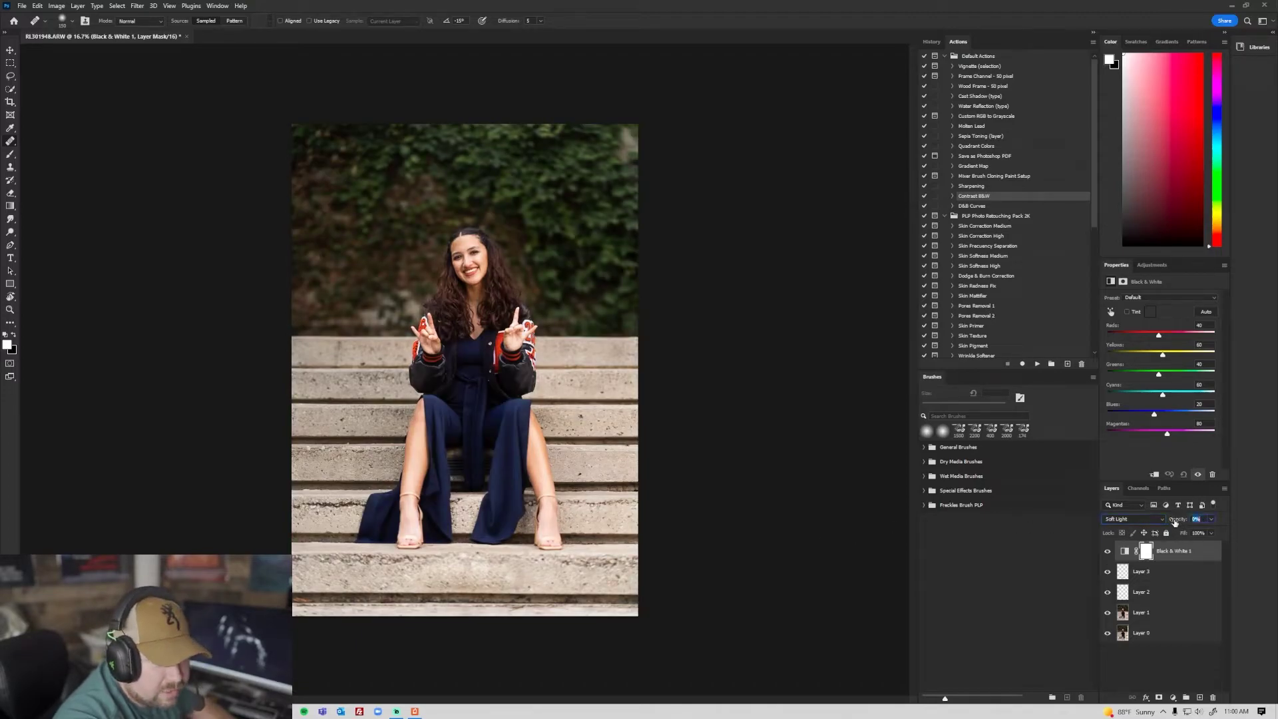
left_click_drag(1174, 522, 1177, 525)
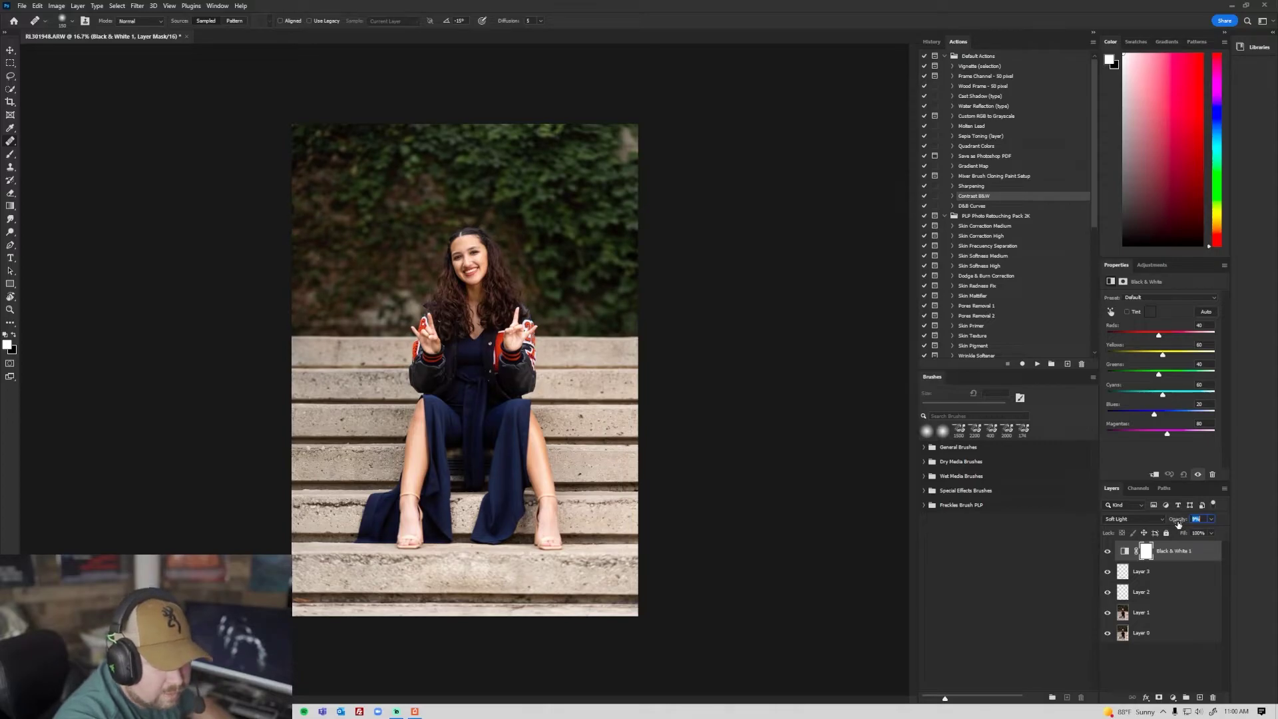
left_click_drag(1178, 524, 1180, 524)
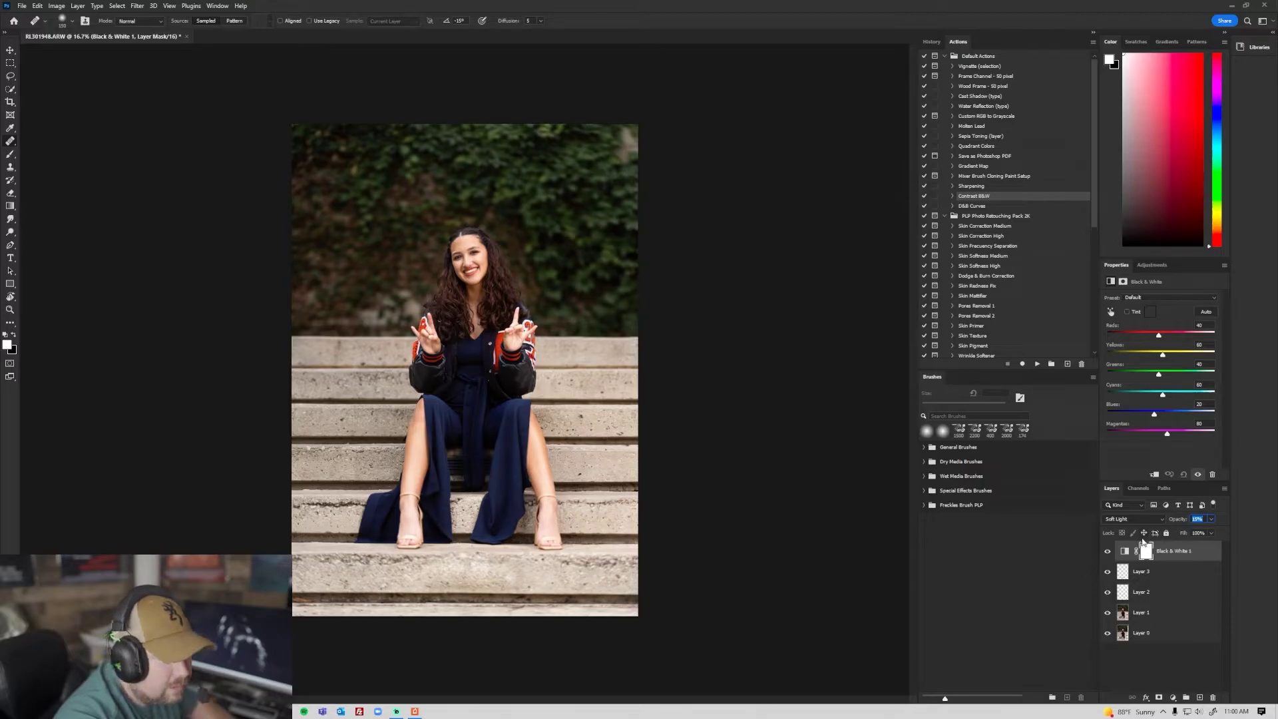
- Compare the photo with and without the Soft Light Black & White layer to judge the added contrast
left_click(1108, 552)
left_click(1108, 552)
left_click(1108, 551)
left_click(1108, 552)
left_click(1108, 552)
left_click(1108, 551)
left_click(1108, 552)
left_click(1108, 552)
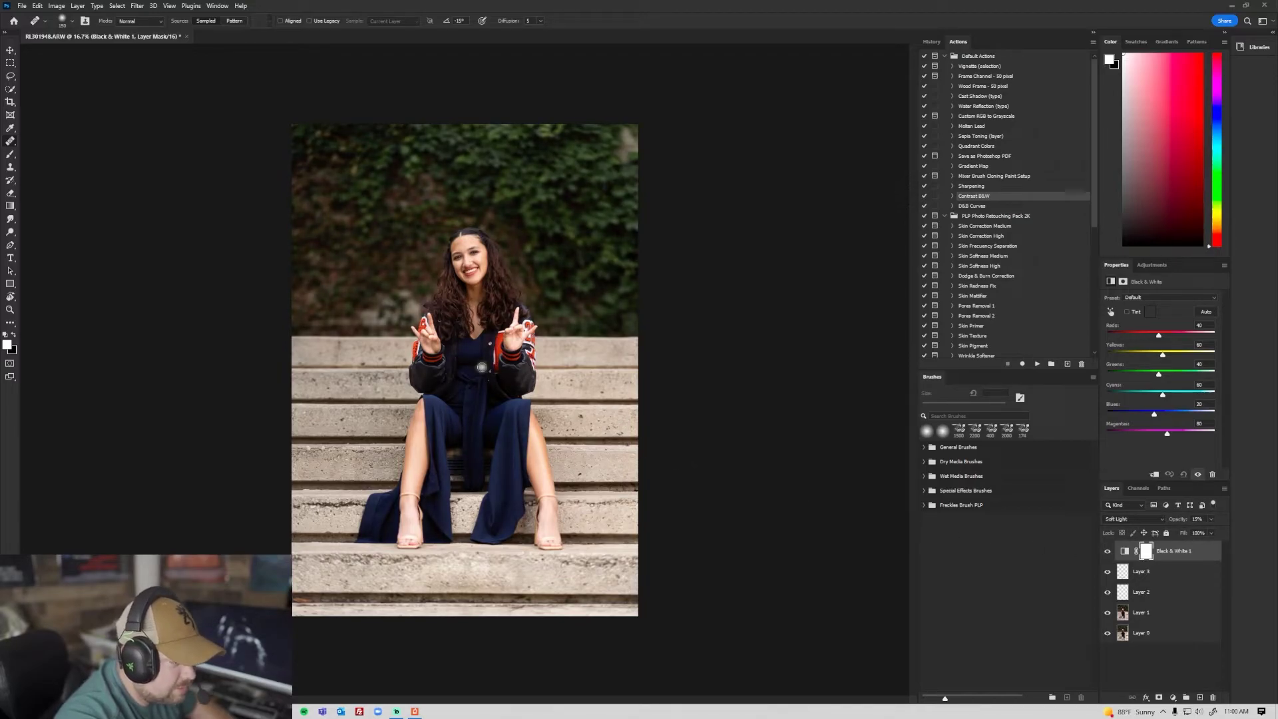
- Add a Curves adjustment layer that brightens the midtones, from about input 100 to output 160, and invert its mask to black
key("b")
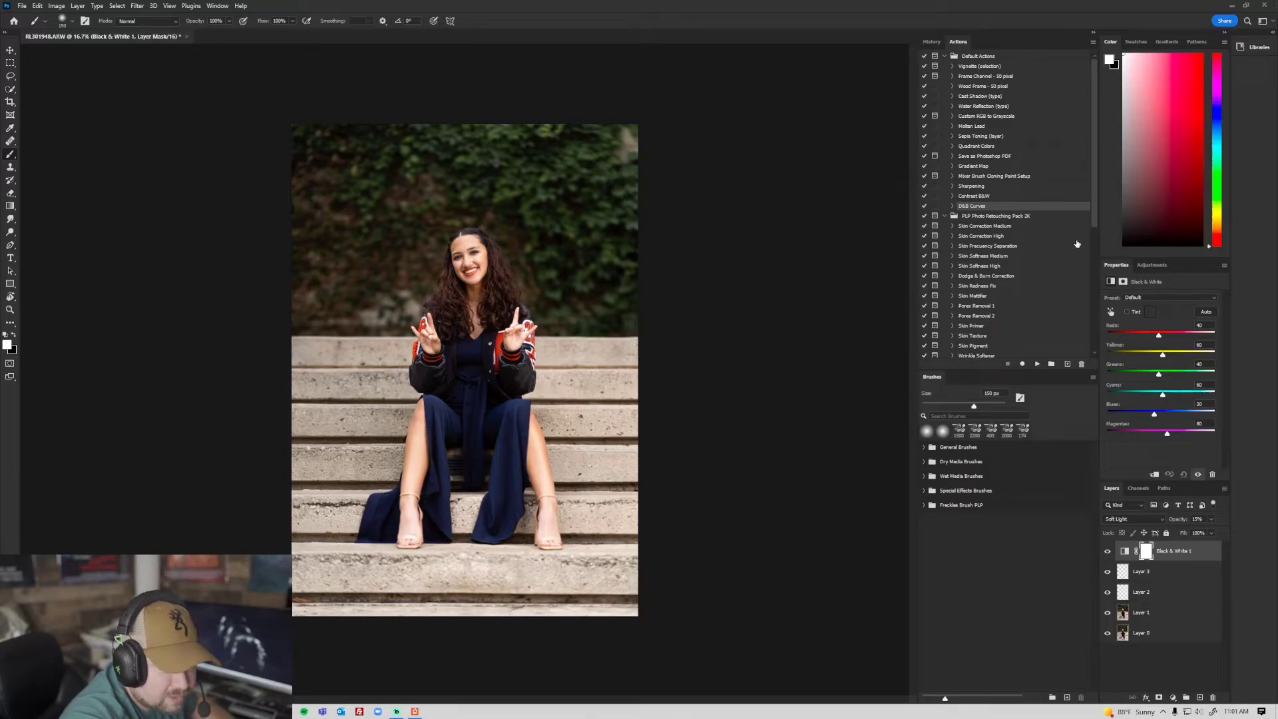
left_click(1155, 264)
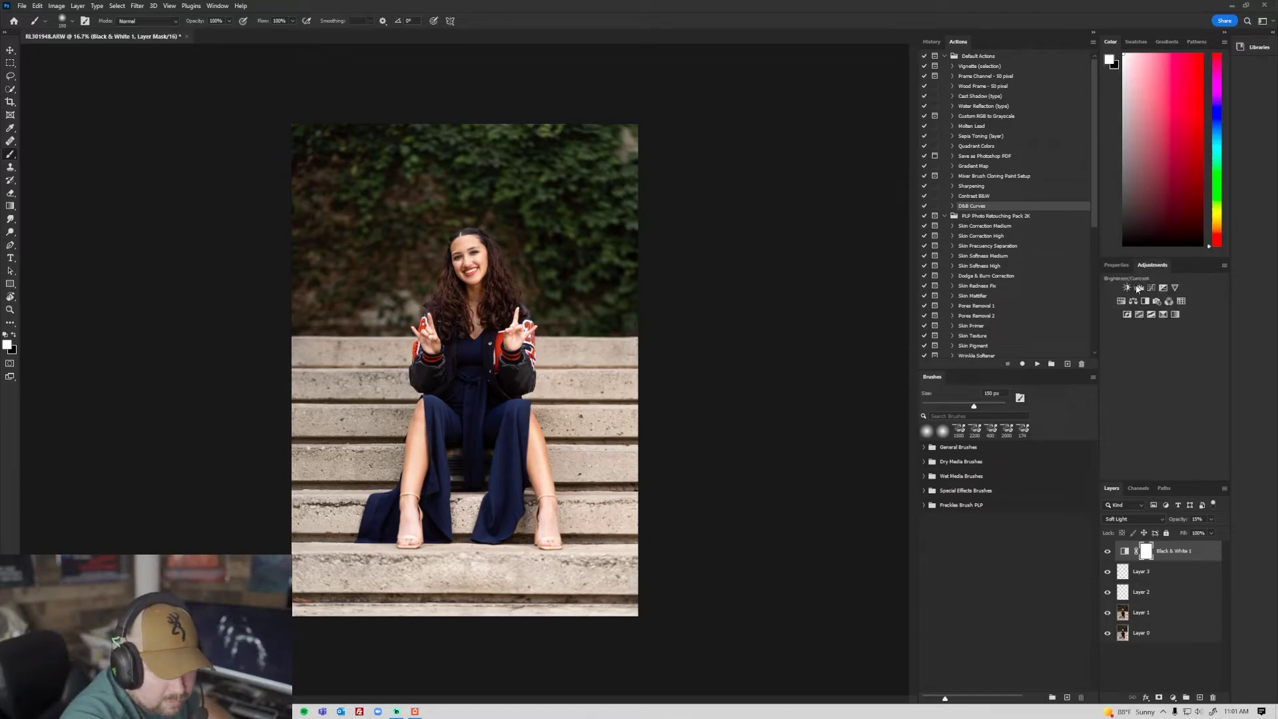
left_click(1148, 288)
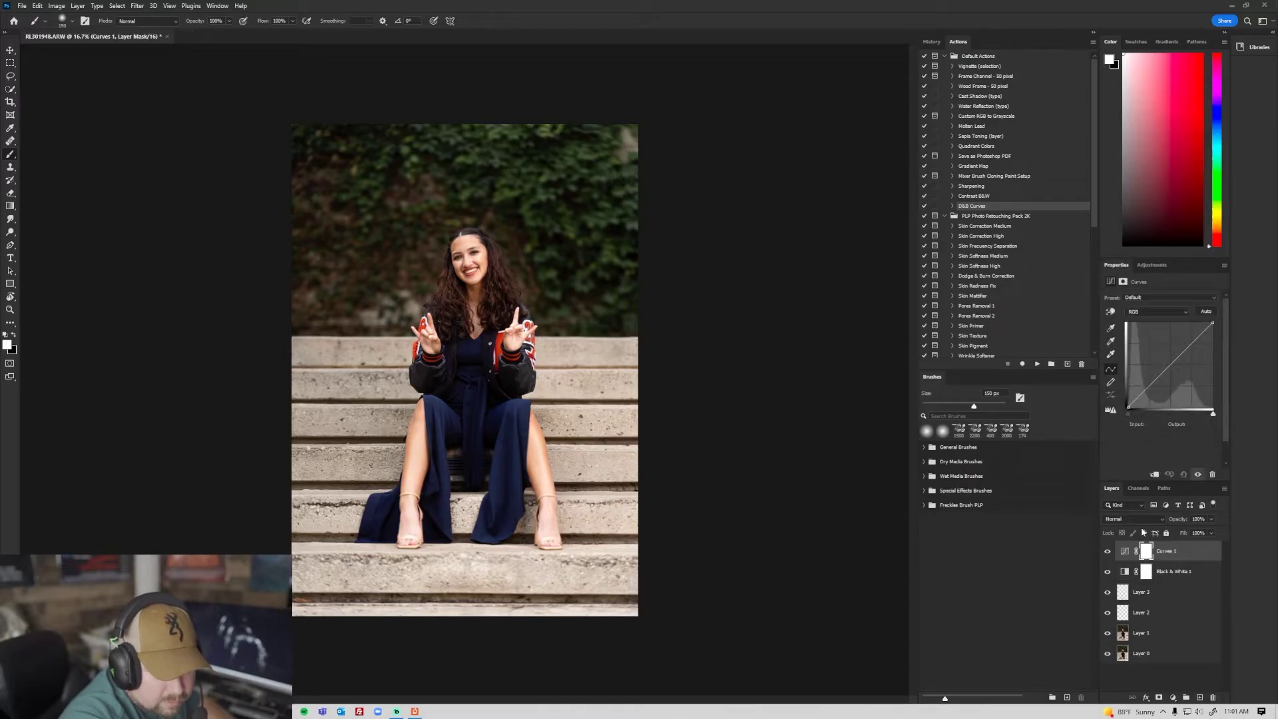
left_click_drag(1170, 363, 1161, 354)
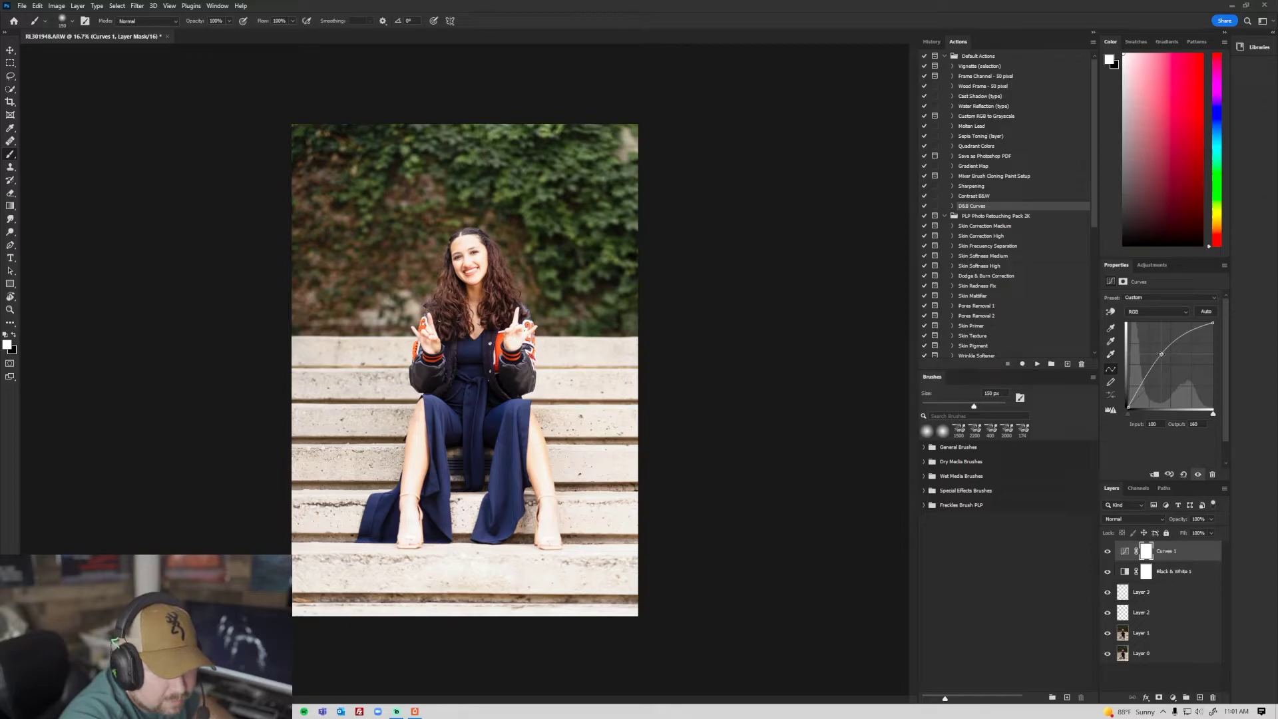
key("ctrl+i")
- Rename the brightening Curves layer as Dodge
double_click(1168, 551)
type("Darkshe")
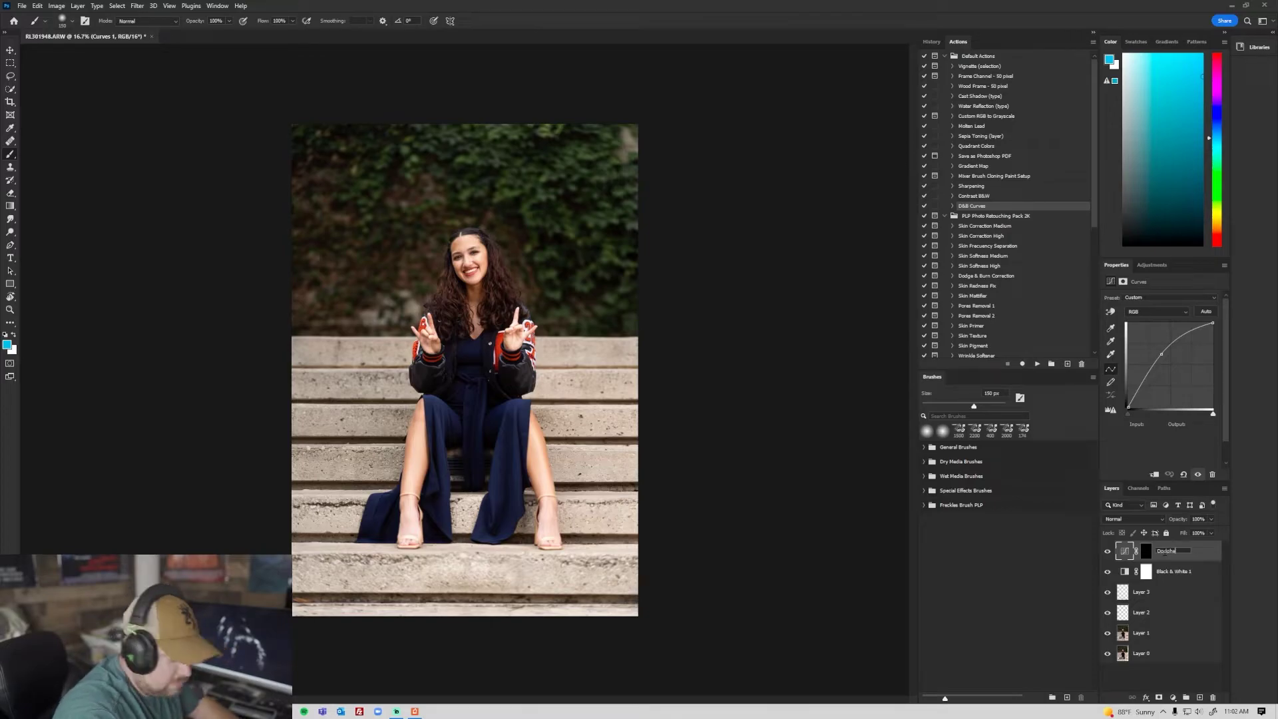
type("ord")
key("BackSpace")
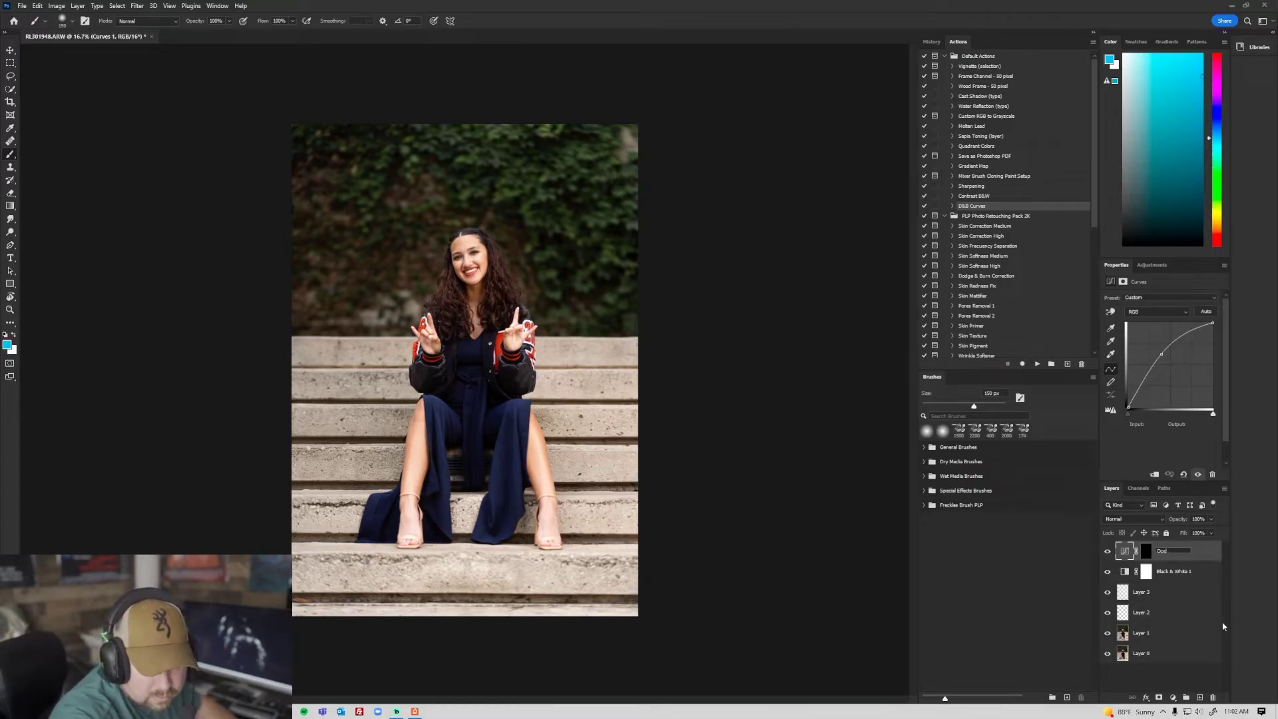
type("ge")
key("Return")
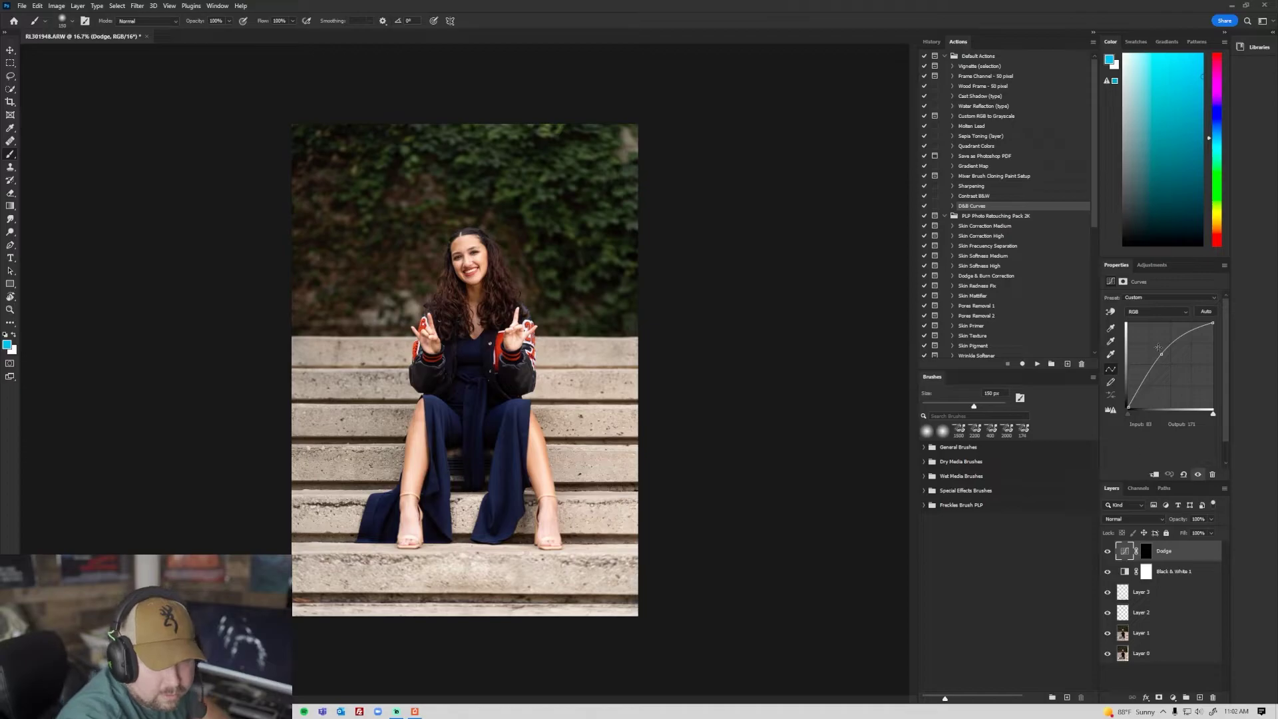
- Add a second Curves adjustment layer that darkens the midtones, from about input 152 to output 108, and invert its mask to black
left_click(1155, 269)
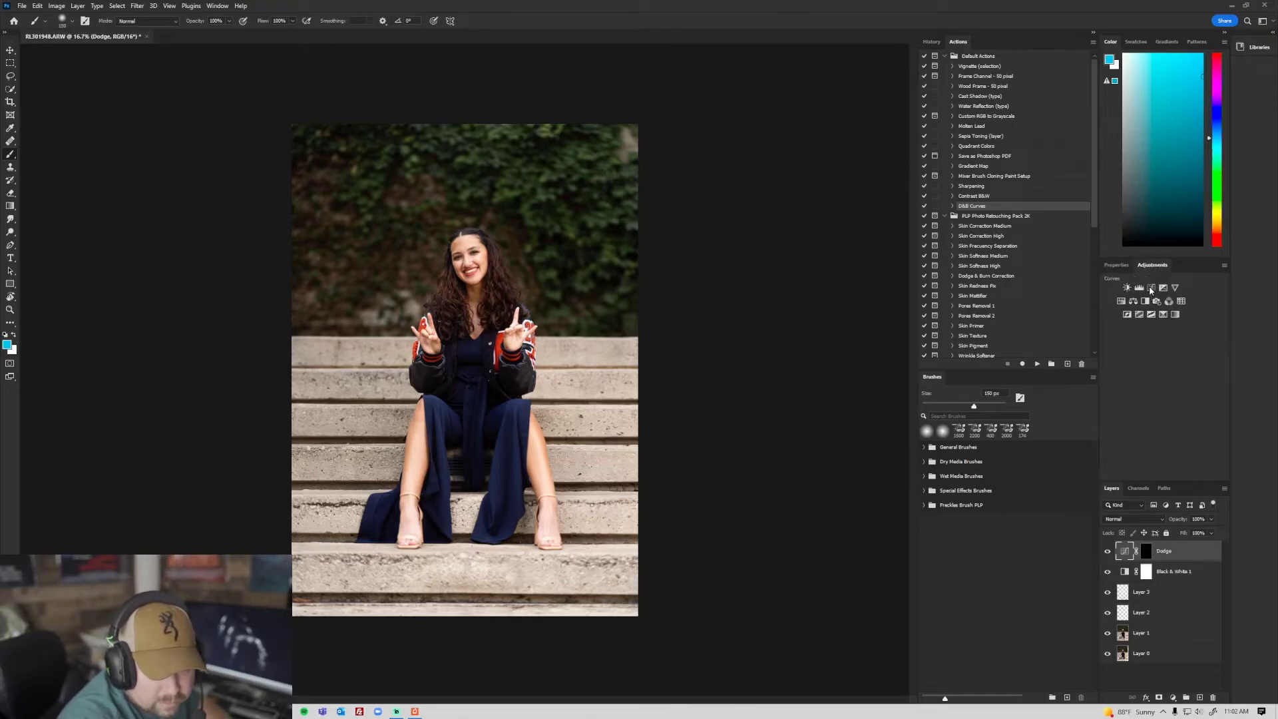
left_click(1150, 291)
left_click_drag(1178, 357, 1178, 372)
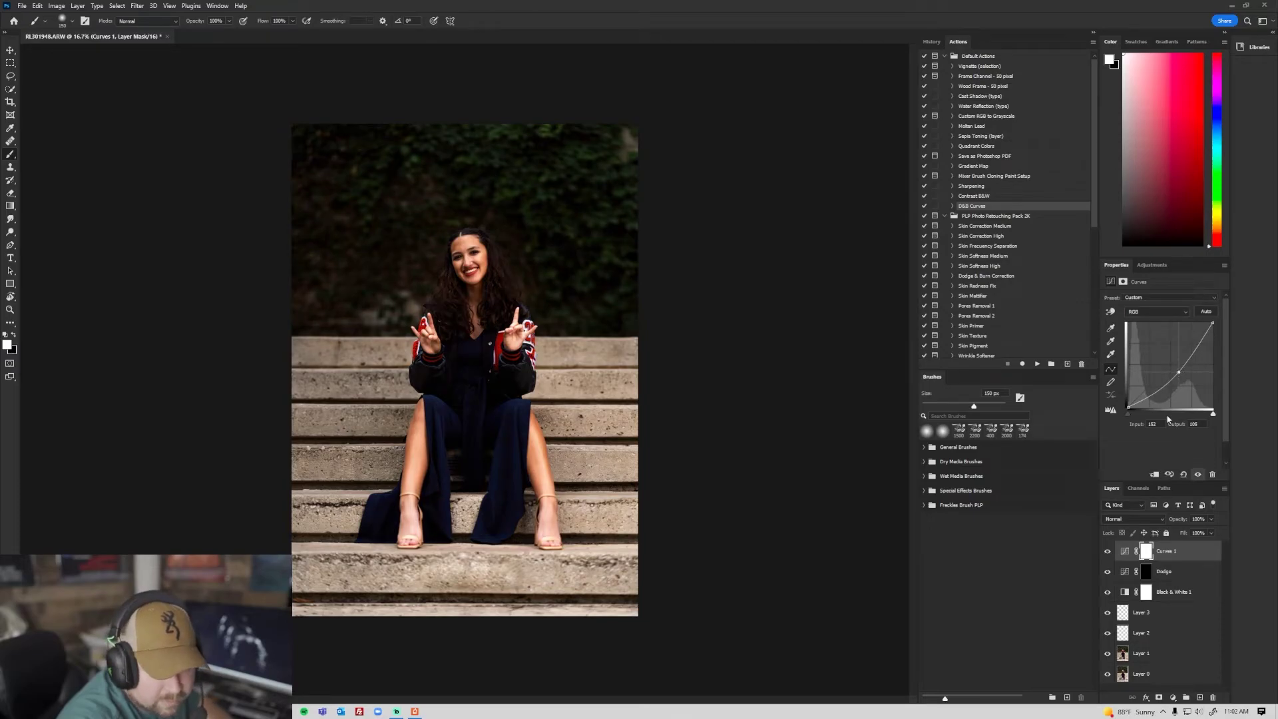
key("ctrl+i")
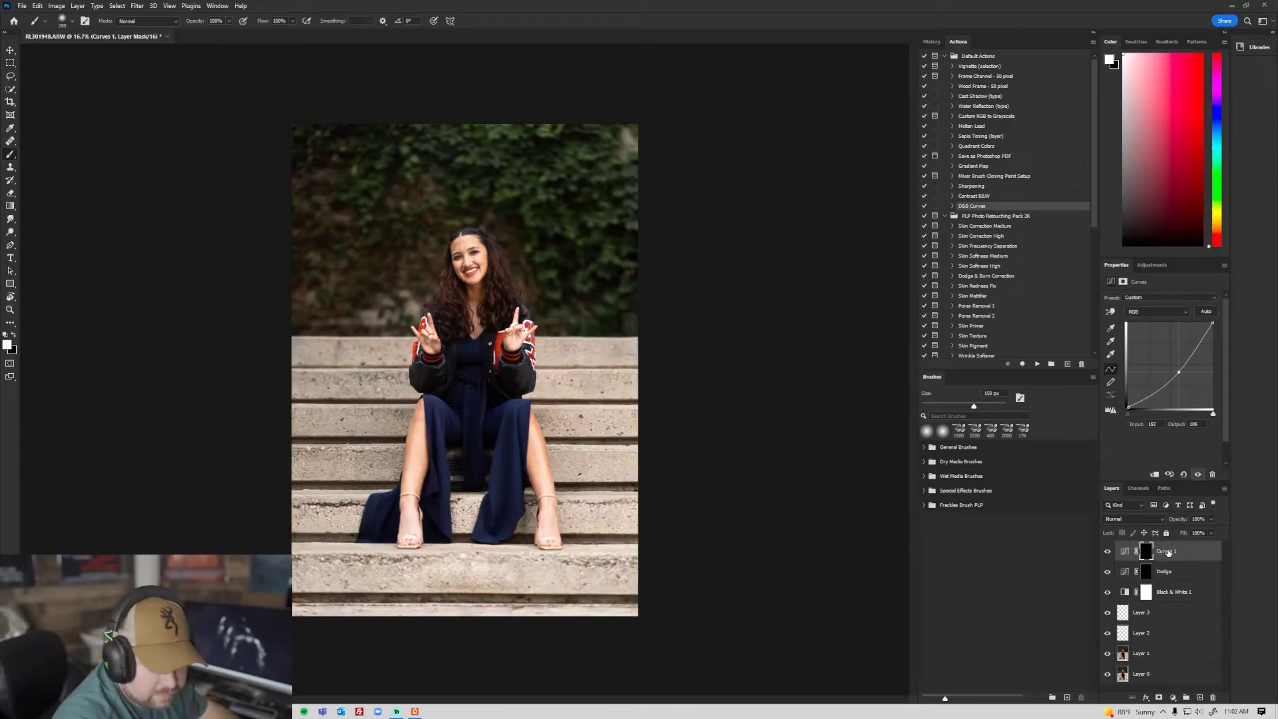
- Rename the darkening Curves layer as Burn
double_click(1166, 552)
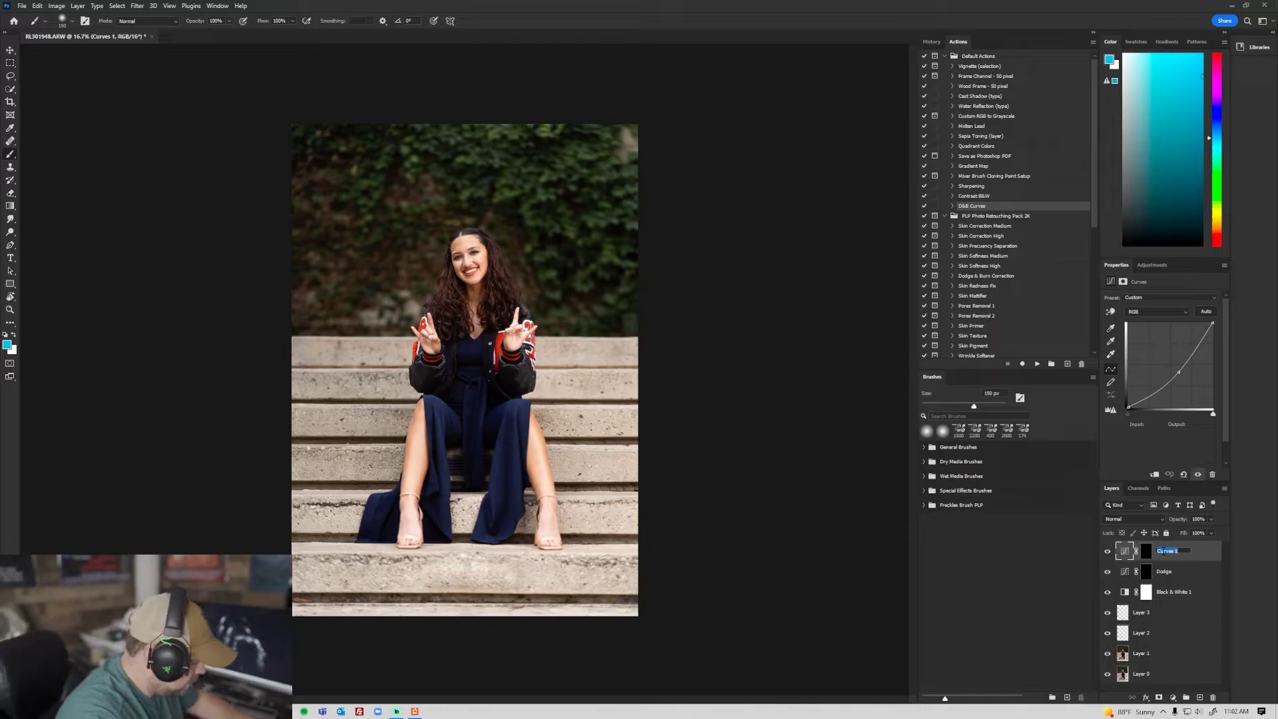
type("Burn")
key("Return")
- Add a Black & White adjustment layer above Burn and group it with the Burn and Dodge layers
left_click(1152, 266)
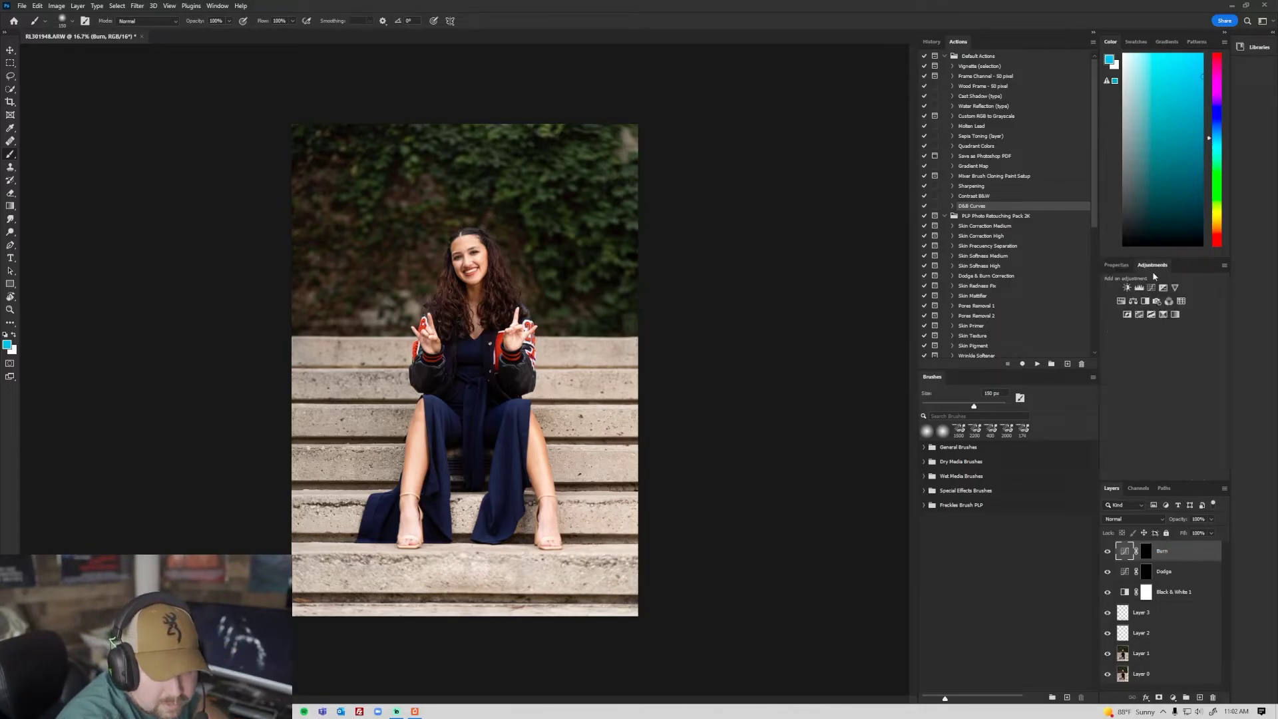
left_click(1145, 300)
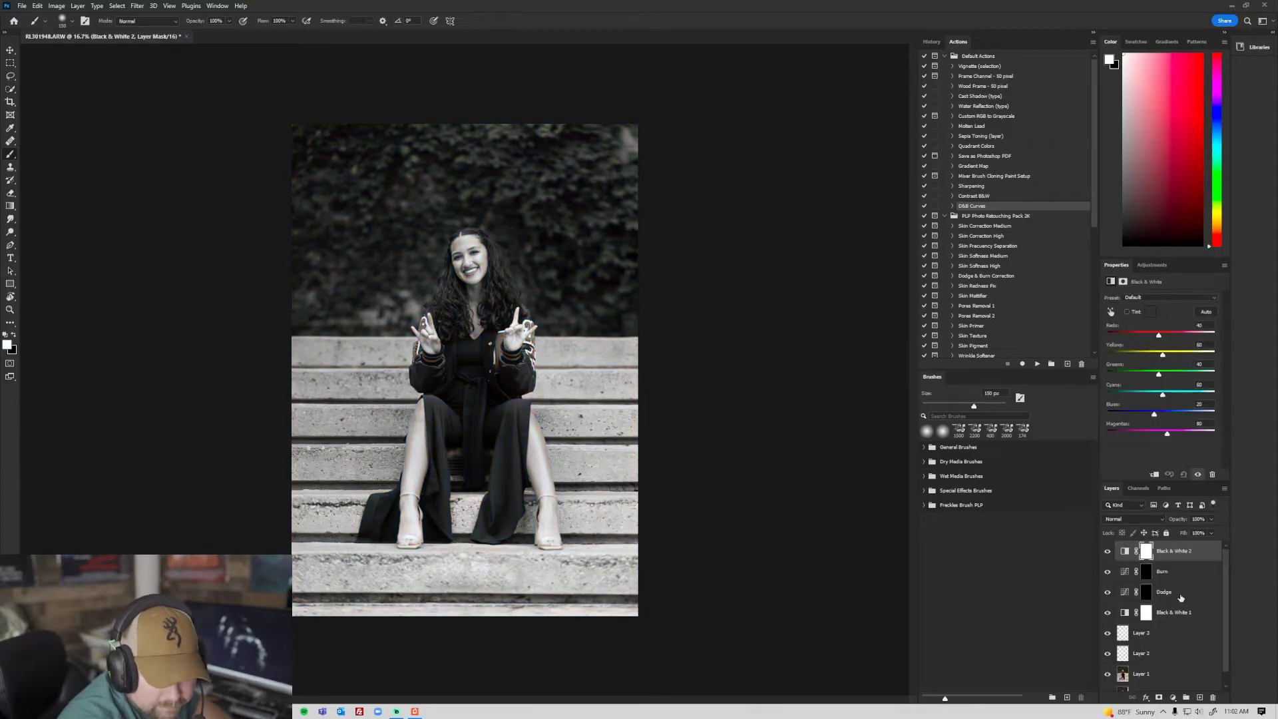
left_click(1181, 592, "shift")
key("ctrl+g")
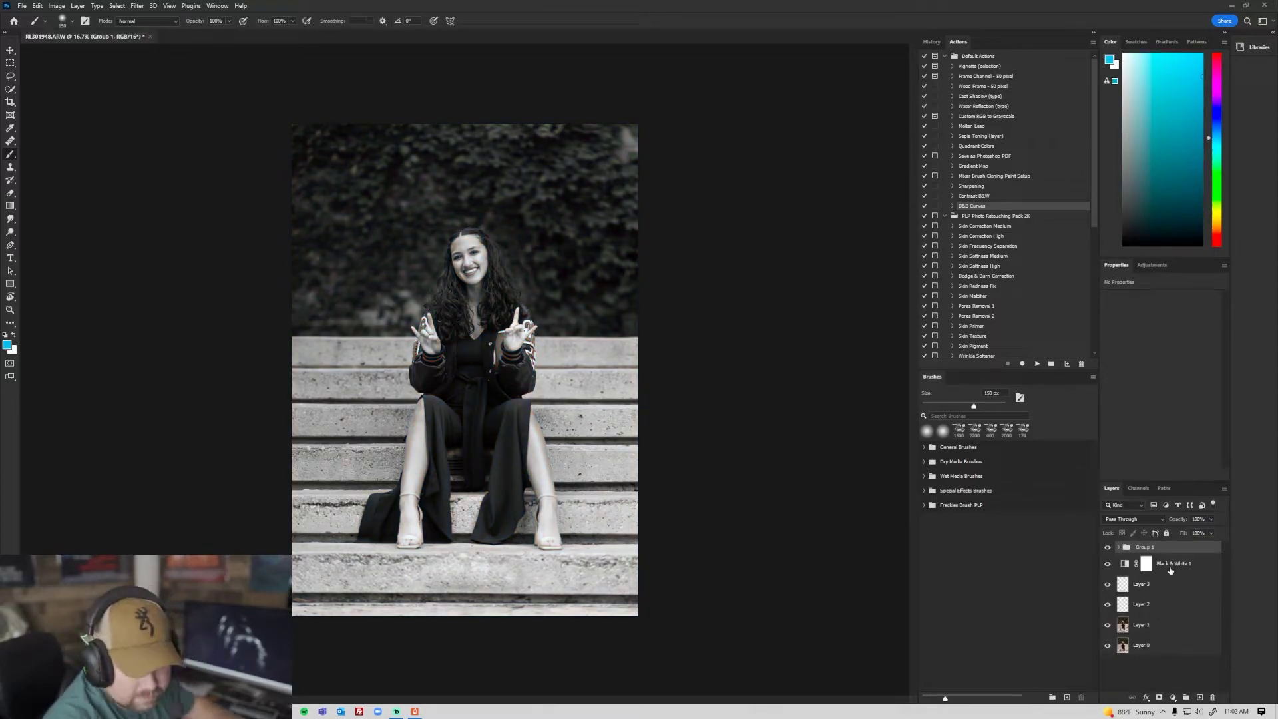
- Rename the new layer group as D&B Curves
double_click(1145, 547)
type("B Curves")
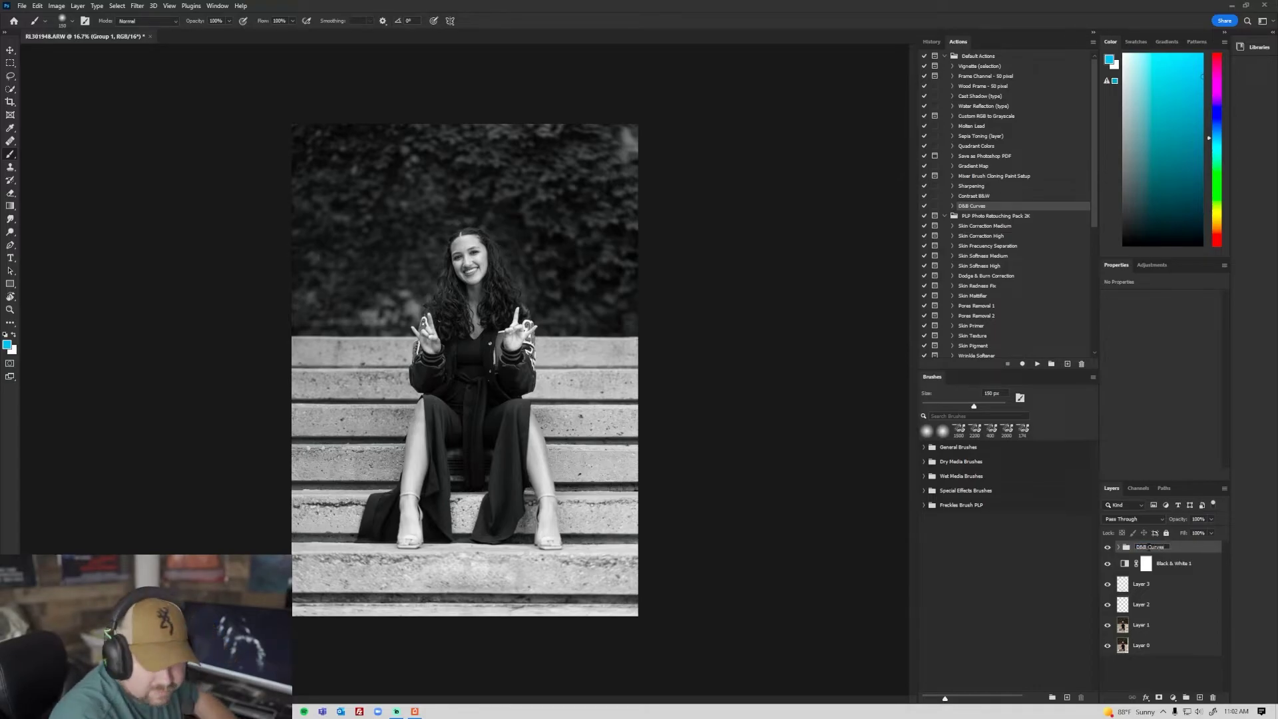
key("Return")
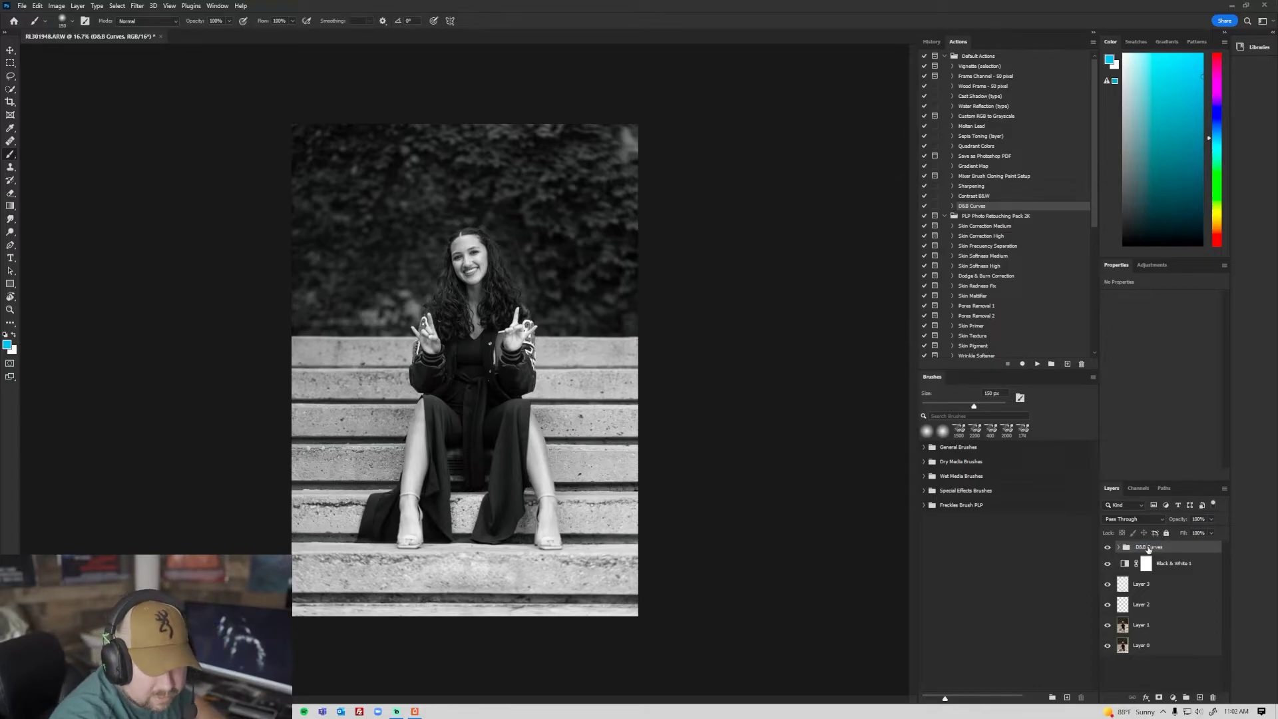
- Expand the D&B Curves group and compare the legs and steps with its Black & White layer hidden and shown
left_click(1118, 547)
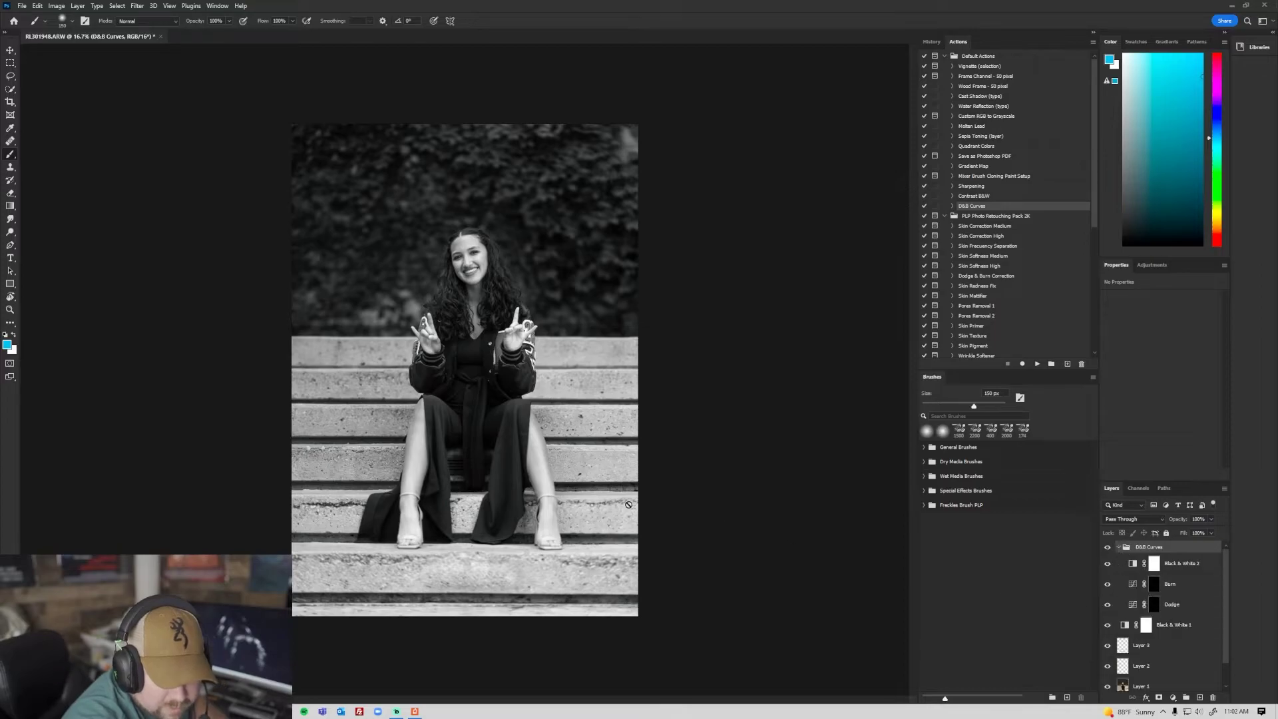
scroll(445, 564, "up", 2)
left_click_drag(528, 522, 518, 493)
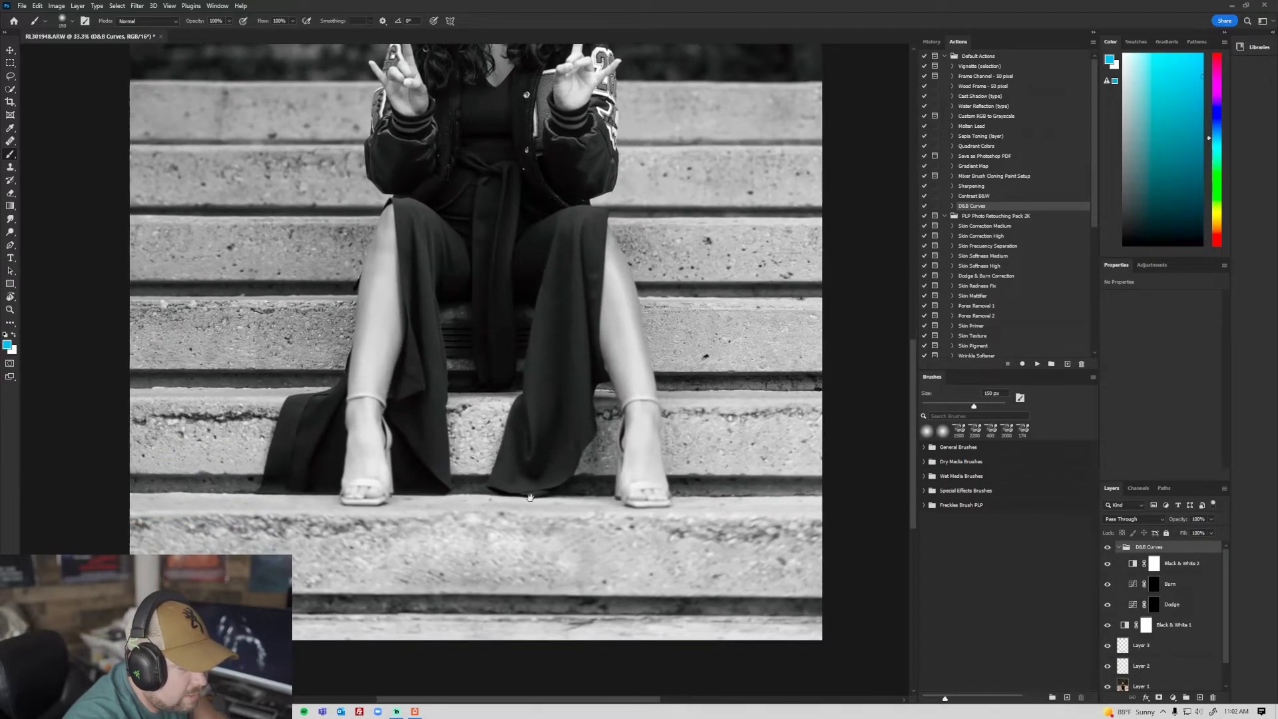
left_click(1109, 565)
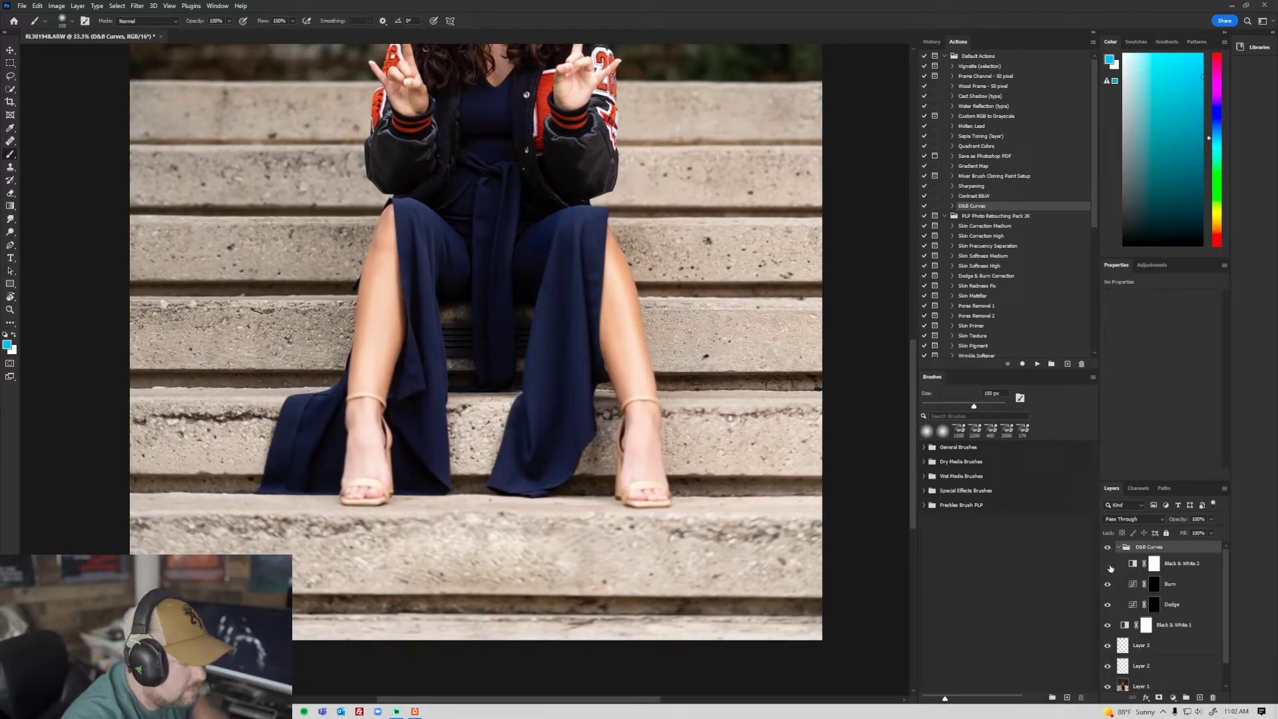
left_click(1108, 564)
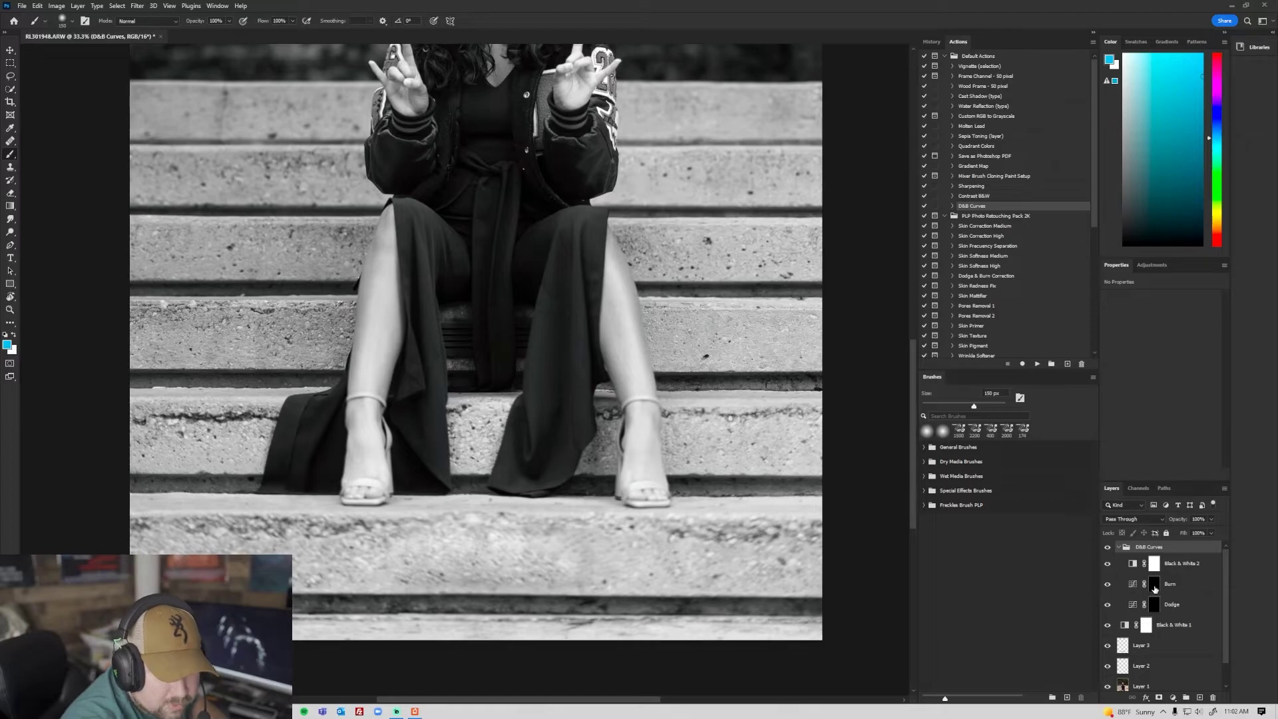
- Target the Burn layer's mask with a 1% flow brush, and hide the Black & White 2 layer in the D&B Curves group
left_click(1155, 585)
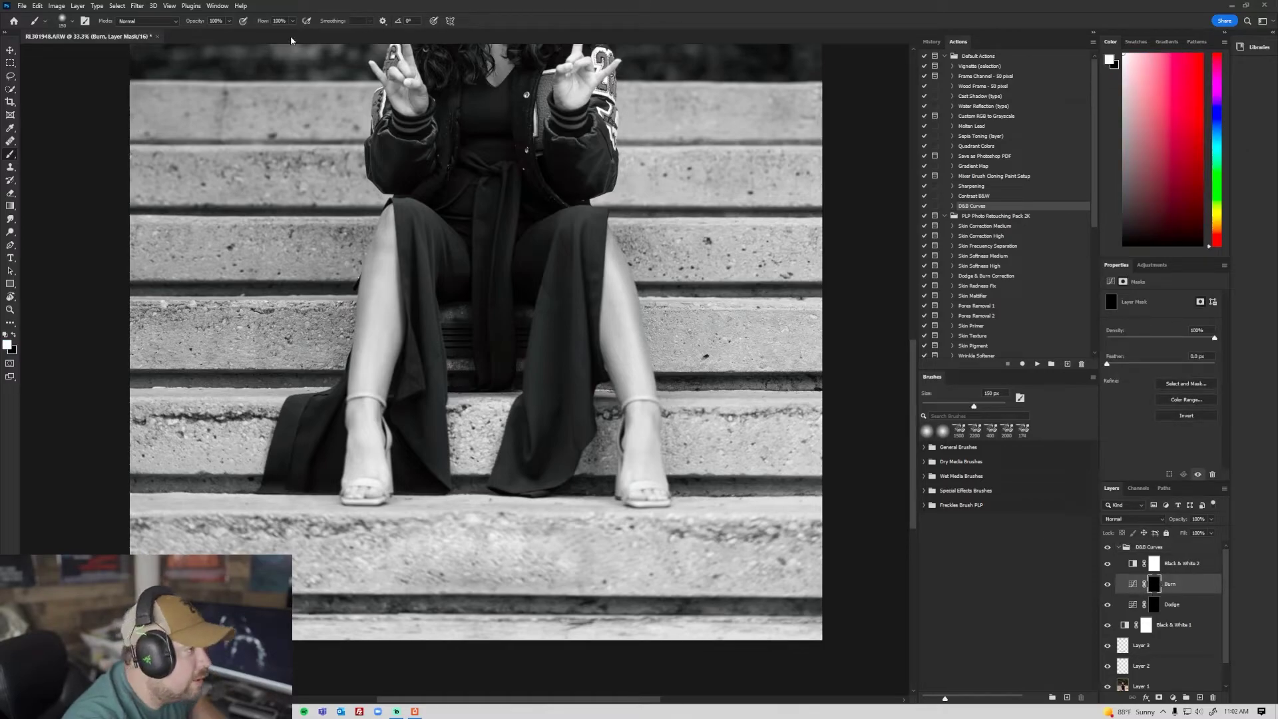
type("1")
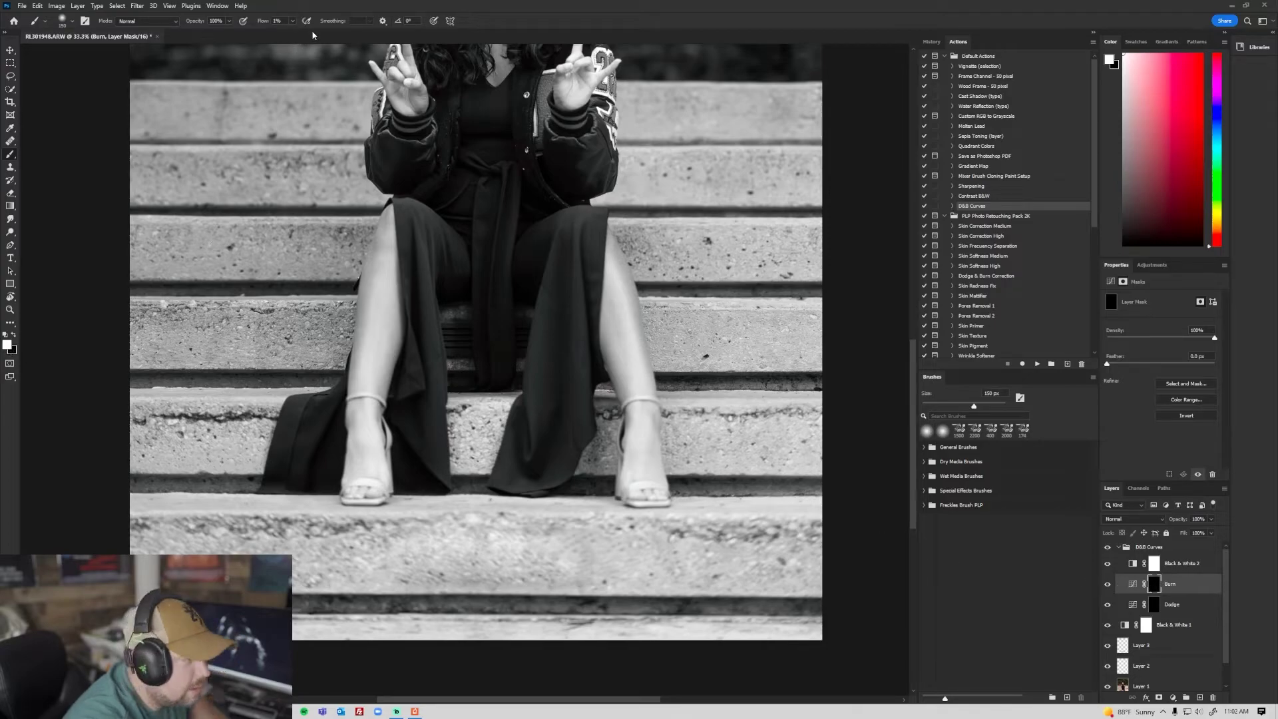
left_click_drag(259, 21, 458, 54)
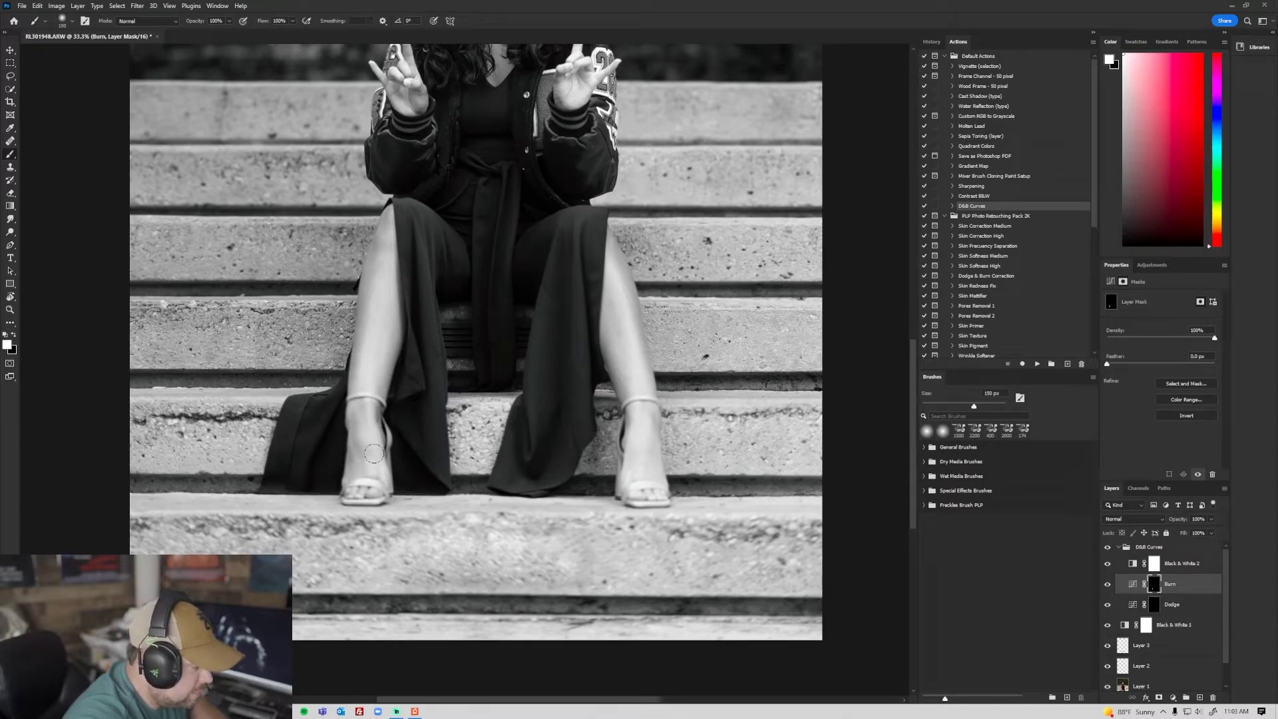
left_click_drag(286, 20, 238, 29)
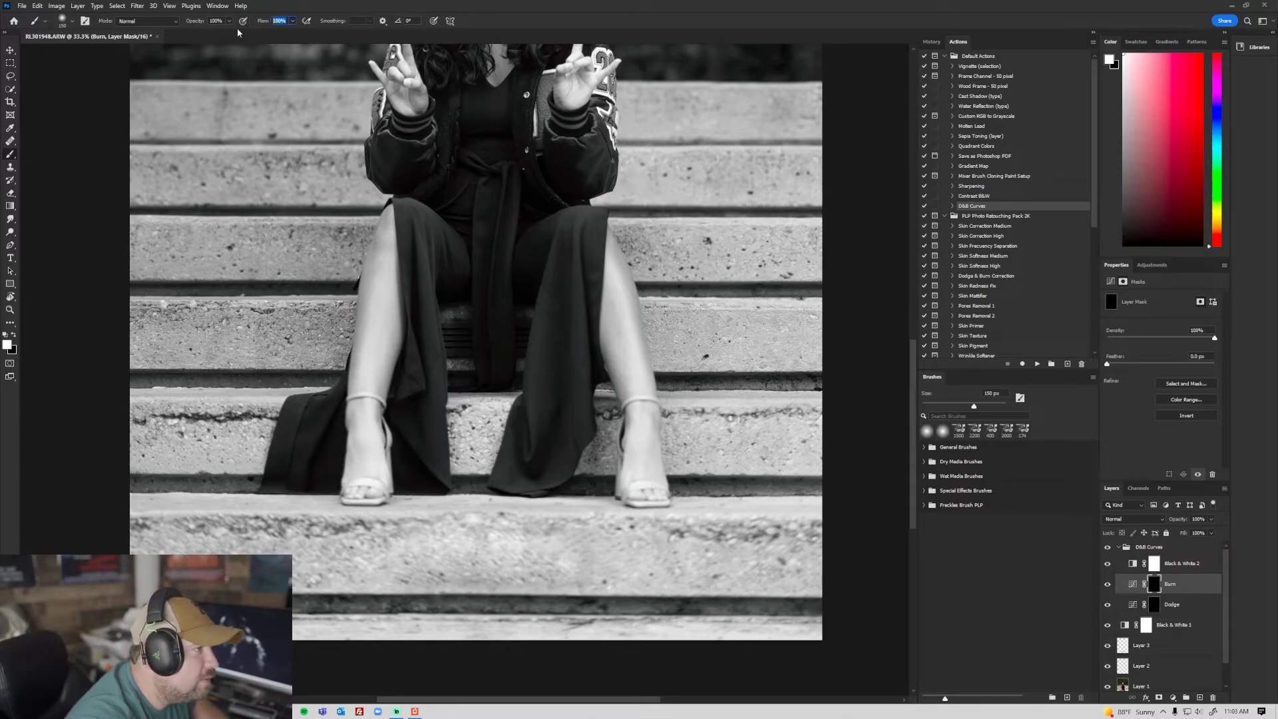
type("1")
key("Return")
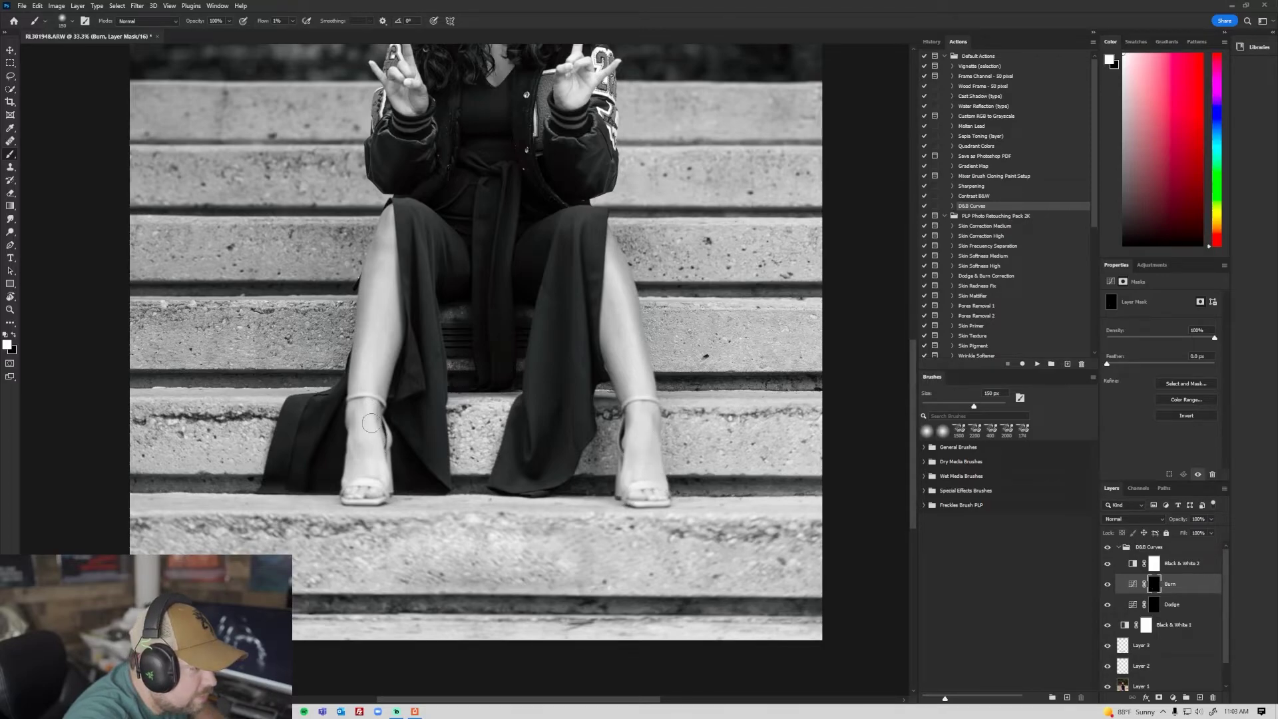
left_click(1108, 564)
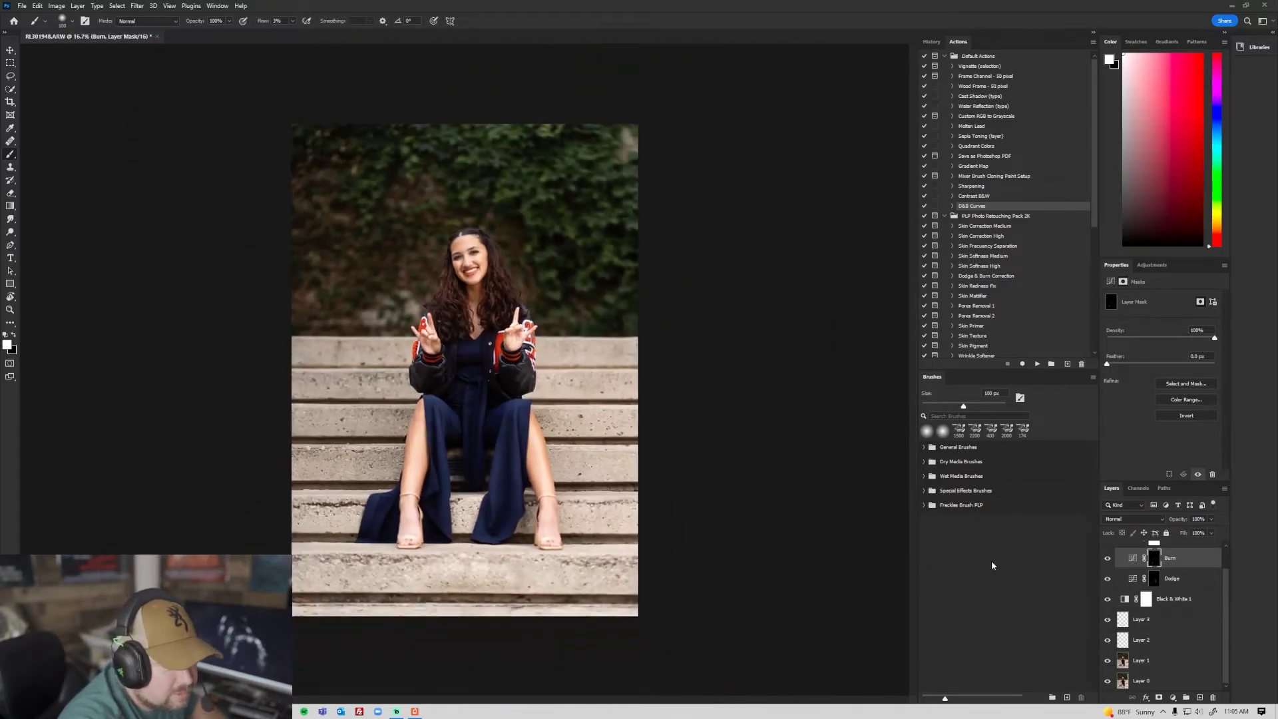
- Compare the retouched portrait with the untouched original by repeatedly showing Layer 0 alone and restoring all layers
left_click(1108, 681)
left_click(1108, 680)
left_click(1108, 680, "alt")
left_click(1108, 681, "alt")
left_click(1108, 681, "alt")
left_click(1108, 681, "alt")
left_click(1108, 681, "alt")
left_click(1108, 681, "alt")
left_click(1108, 680, "alt")
left_click(1108, 681, "alt")
left_click(1108, 680, "alt")
left_click(1108, 681, "alt")
left_click(1108, 681, "alt")
left_click(1108, 681, "alt")
left_click(1108, 680, "alt")
left_click(1108, 681, "alt")
left_click(1108, 681, "alt")
left_click(1108, 681, "alt")
left_click(1108, 681, "alt")
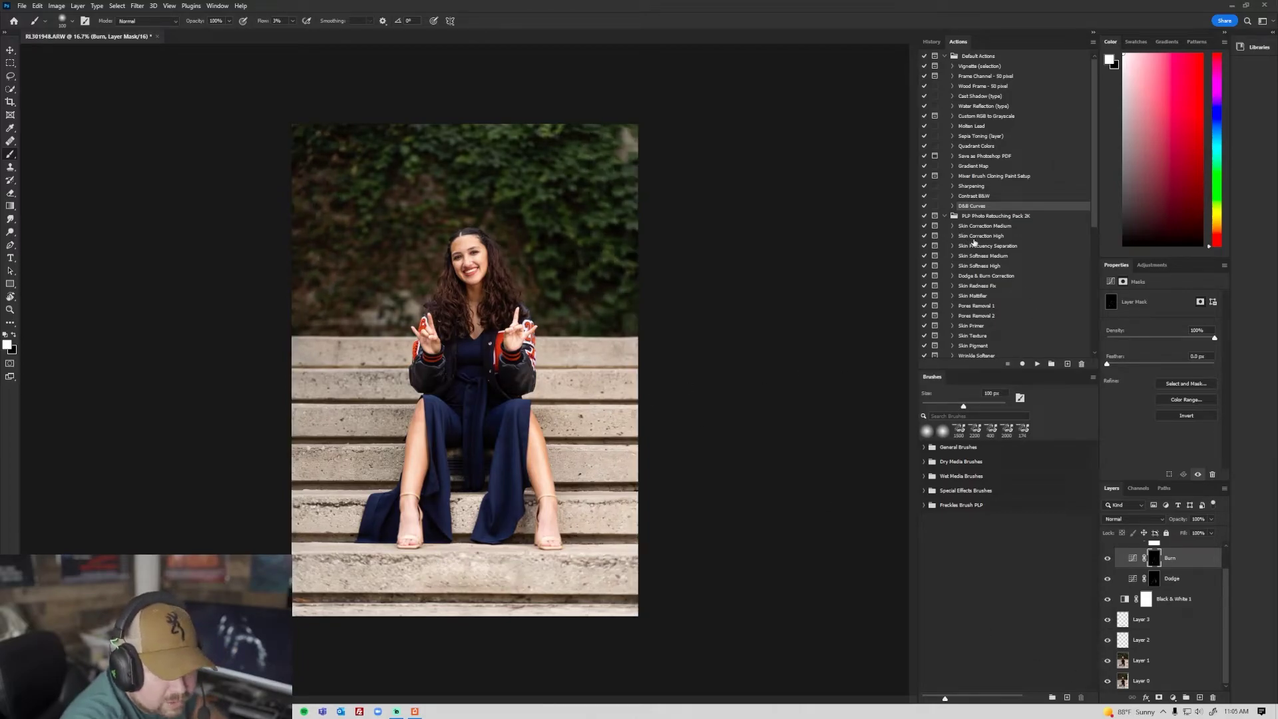
- Run the Sharpening action and place its Overlay layer above the D&B Curves group, hidden by a black mask
left_click(977, 189)
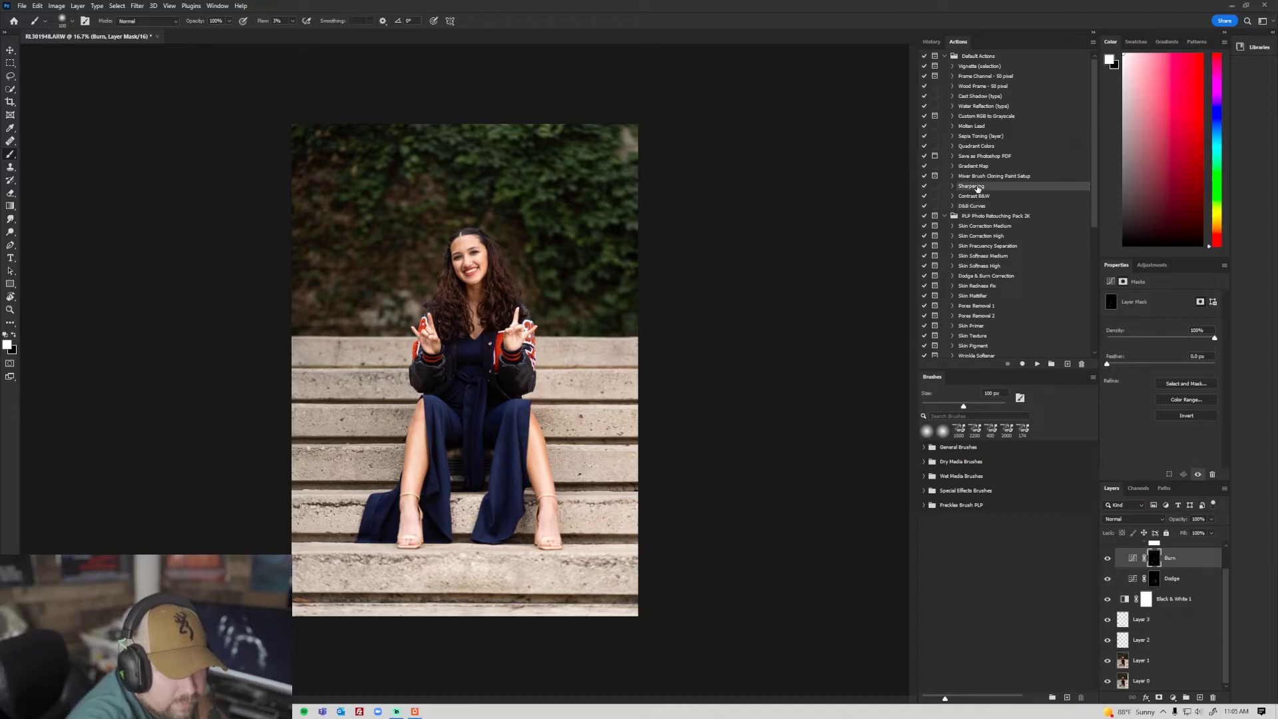
left_click(1037, 364)
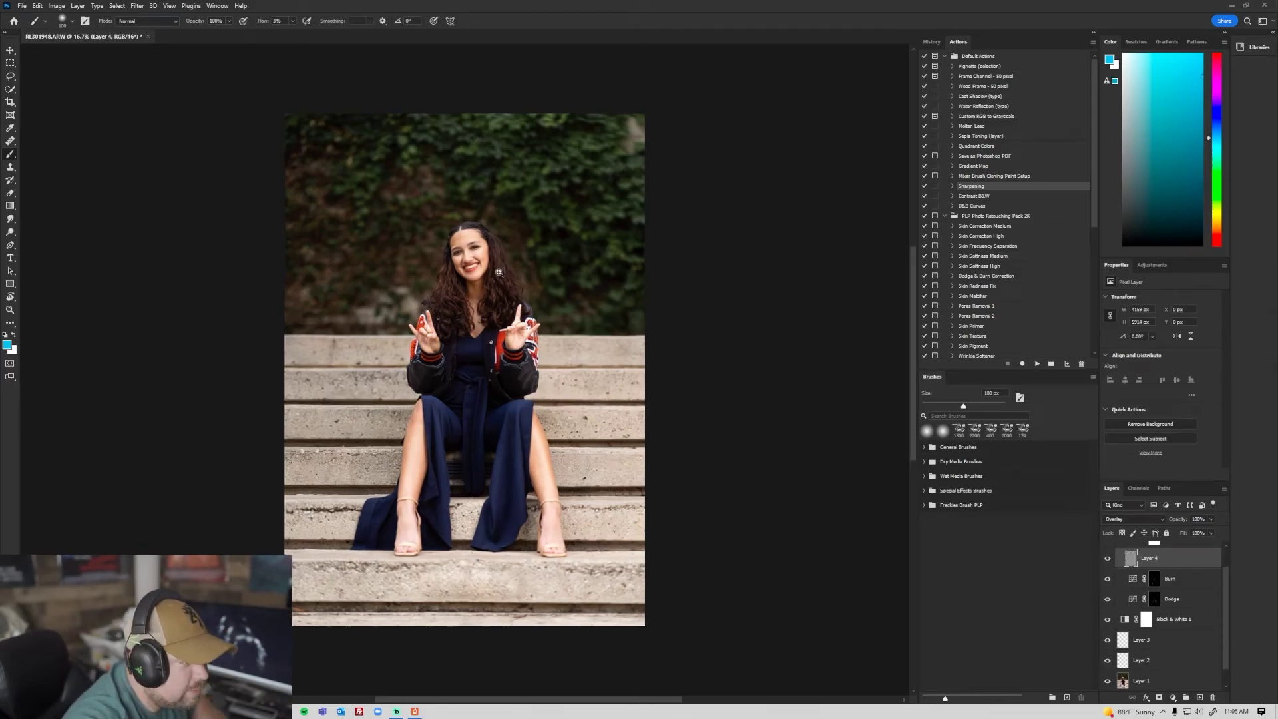
scroll(499, 272, "up", 3)
scroll(499, 272, "up", 1)
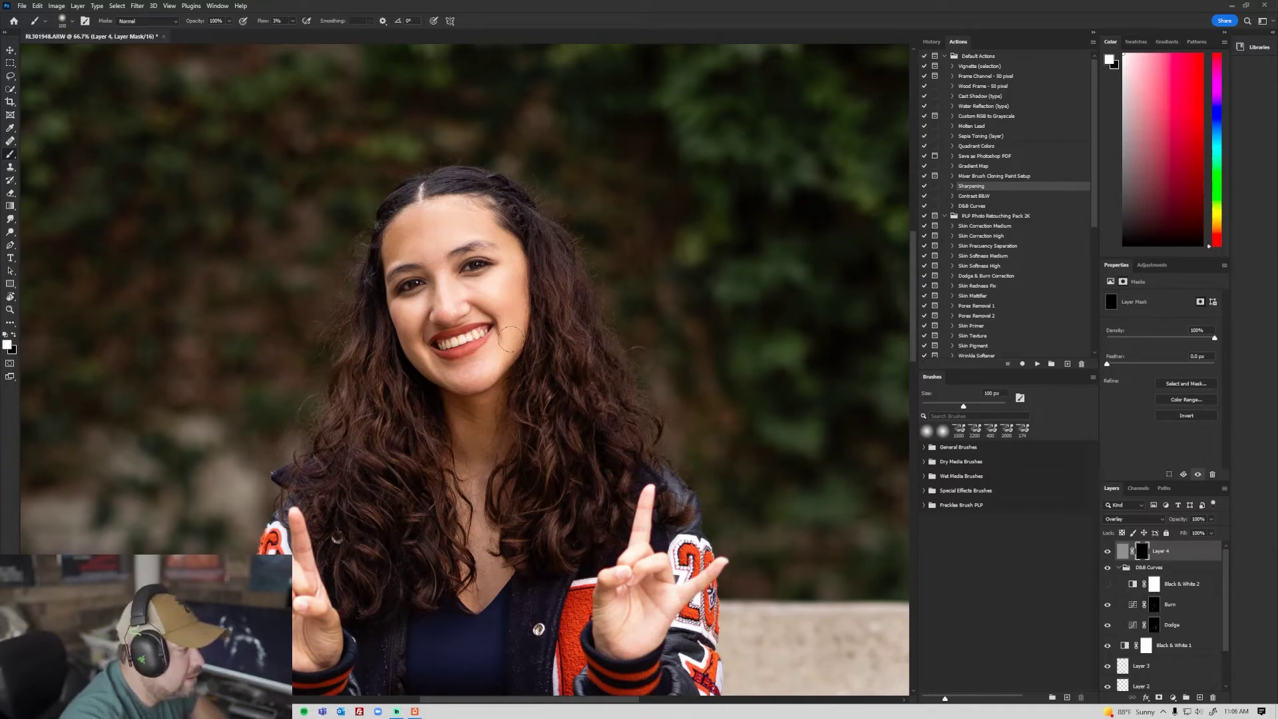
- Set the brush flow to 100% and paint the sharpening in over the facial features and hair with a smaller brush
left_click(455, 269)
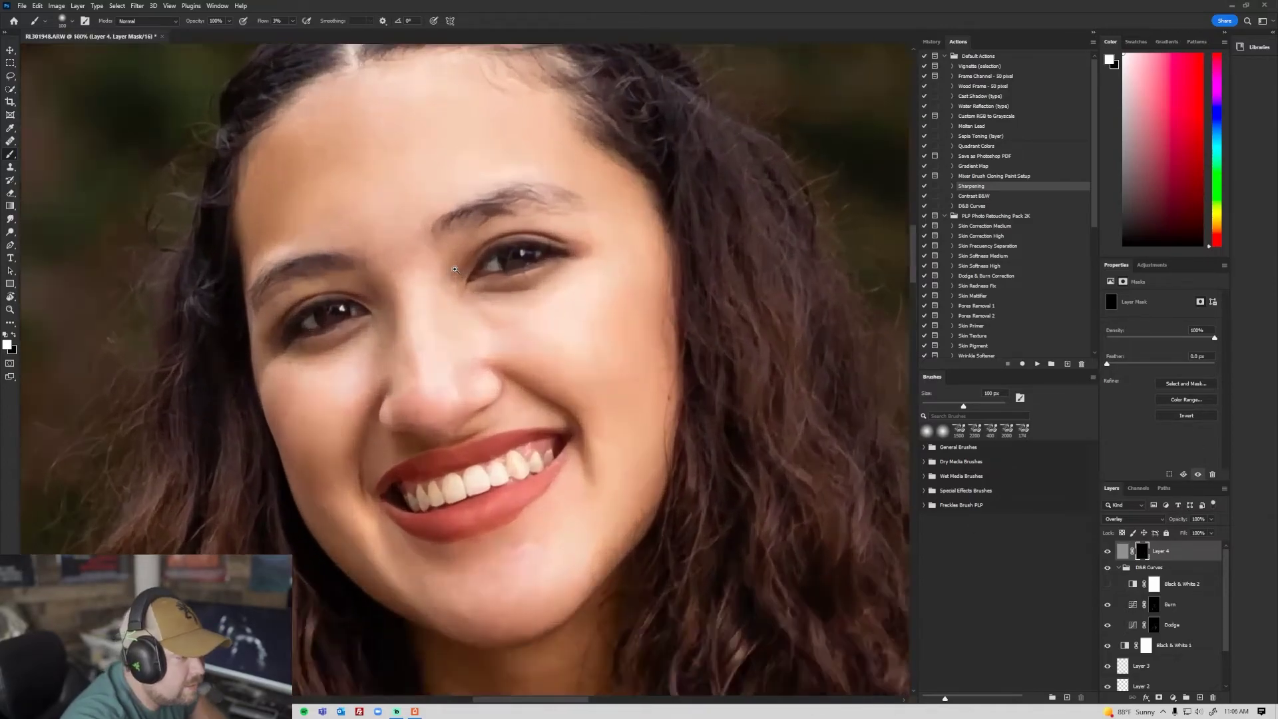
left_click(491, 302, "alt")
left_click_drag(261, 20, 448, 42)
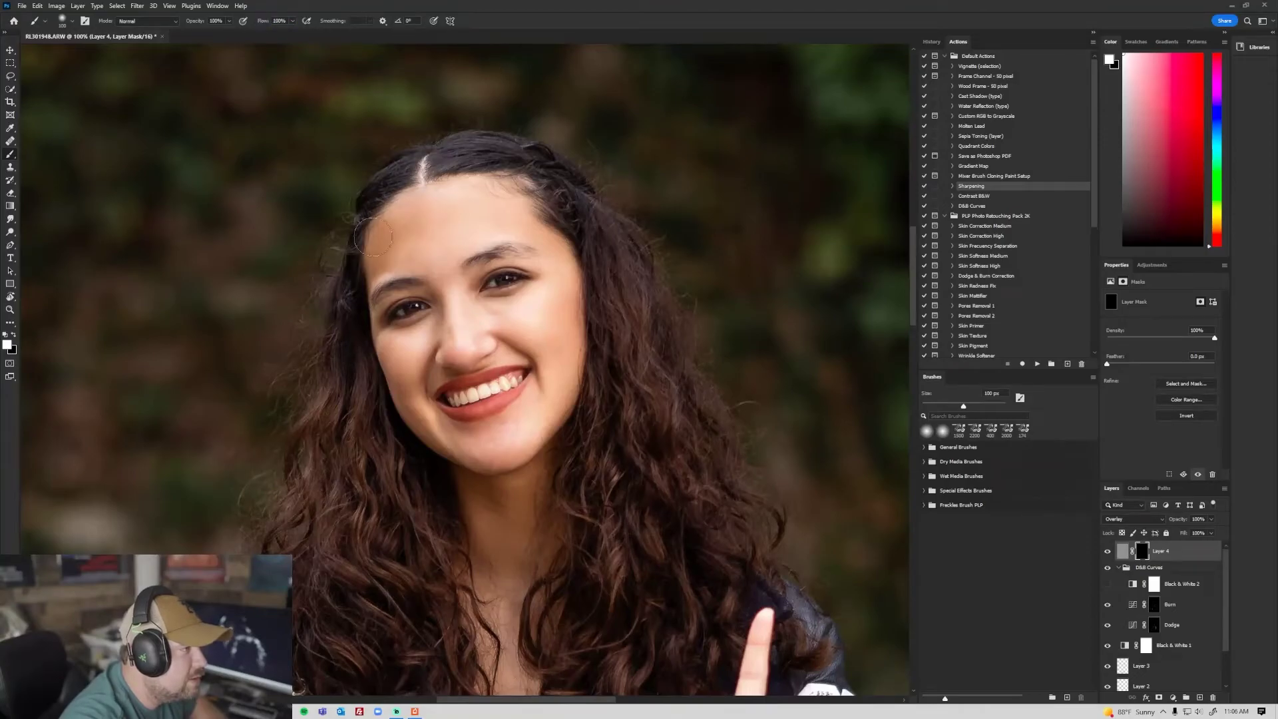
key("[")
key("[")
key("[")
key("[")
key("[")
key("[")
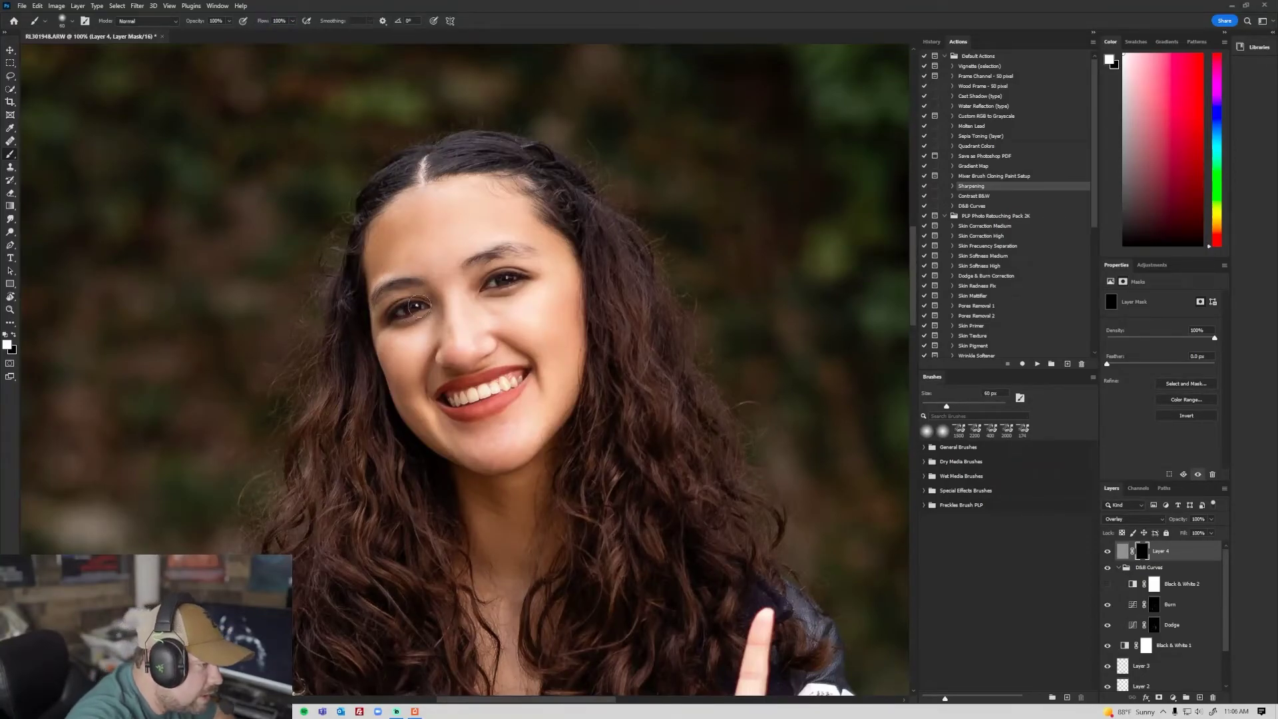
key("[")
key("bracketright")
key("bracketright")
key("bracketright")
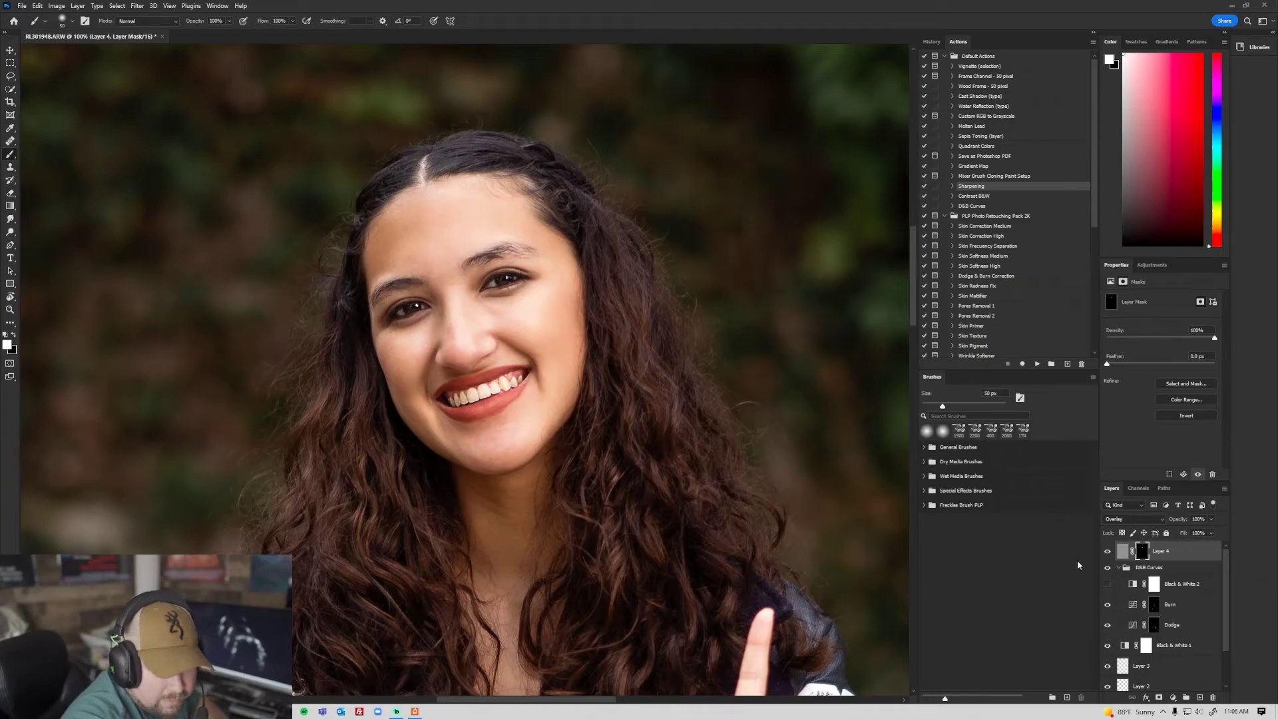
- Check the sharpening layer on and off, lower its opacity to 35%, and save the image
left_click(1108, 552)
left_click(1108, 552)
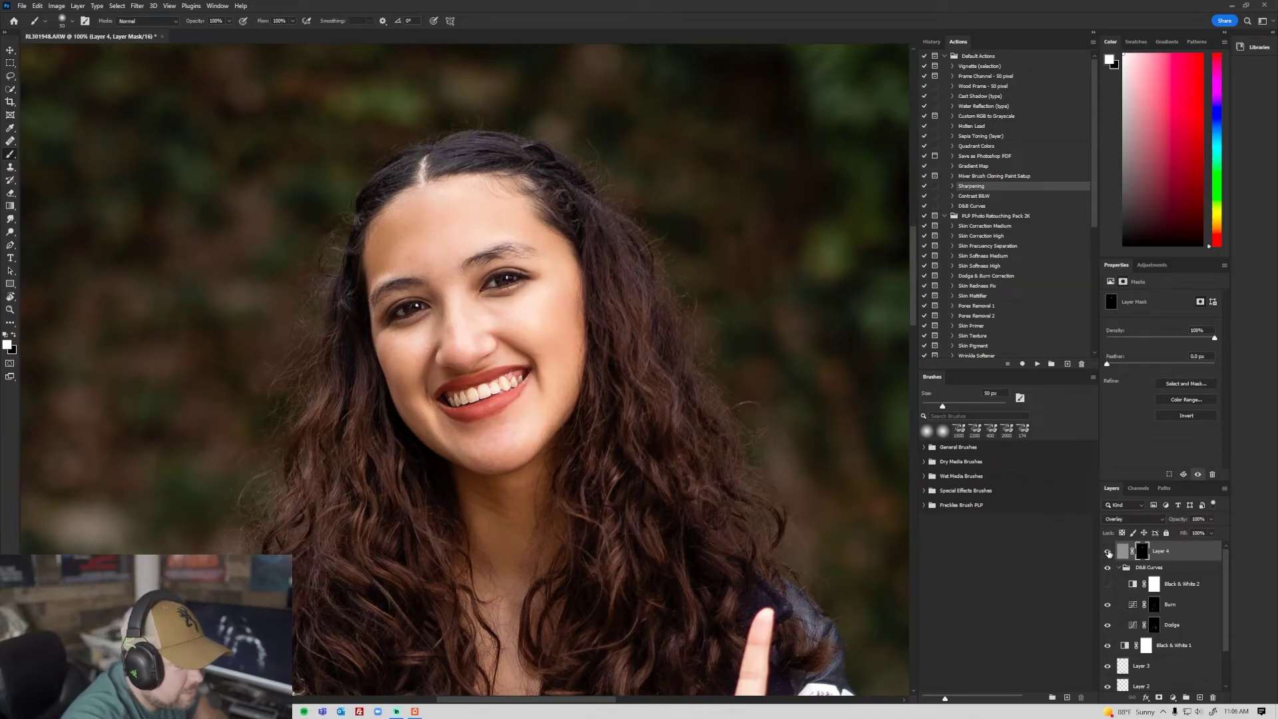
left_click_drag(1180, 522, 1133, 541)
scroll(551, 292, "down", 5)
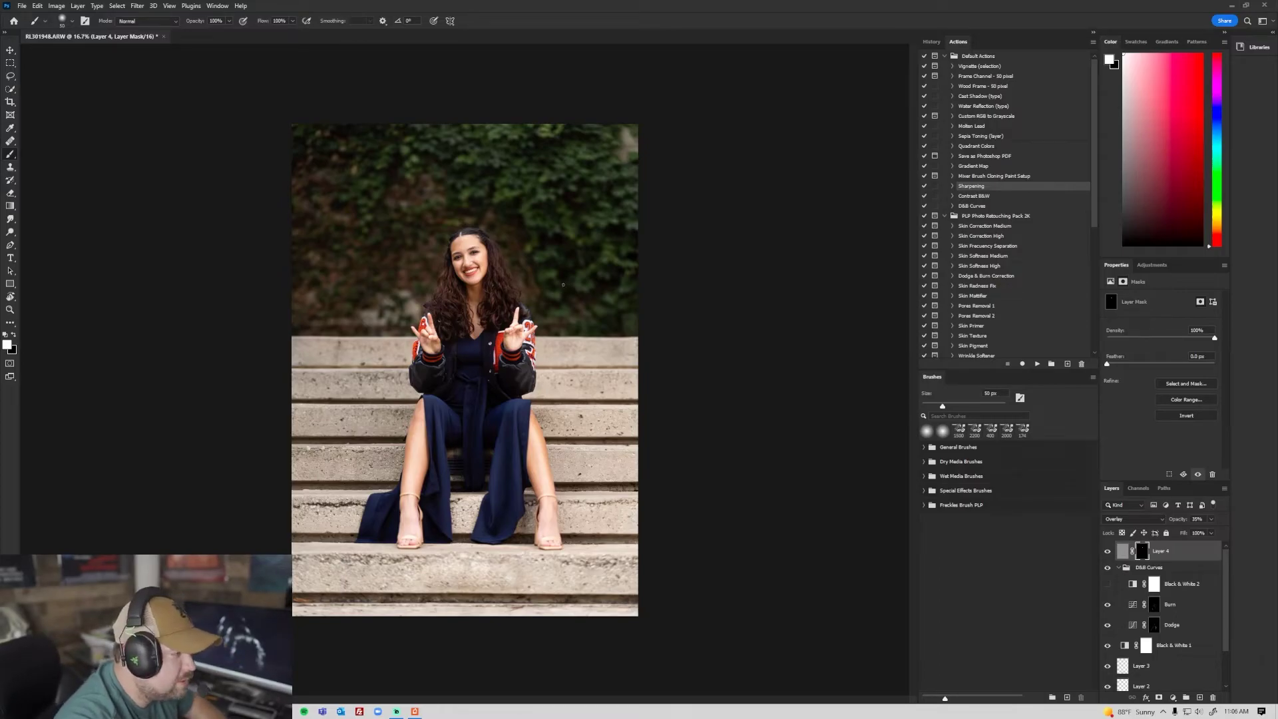
key("ctrl+s")
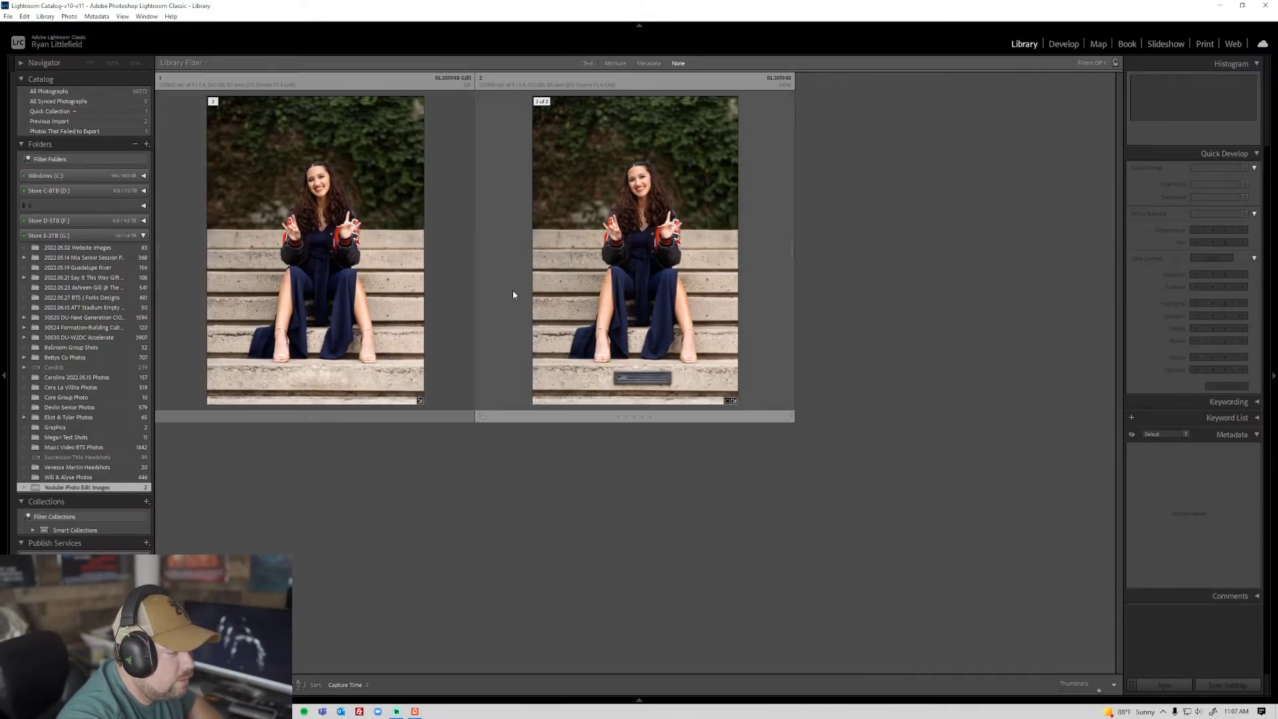
- In Lightroom Classic, compare the original photo side by side with the Photoshop edit
left_click(513, 292)
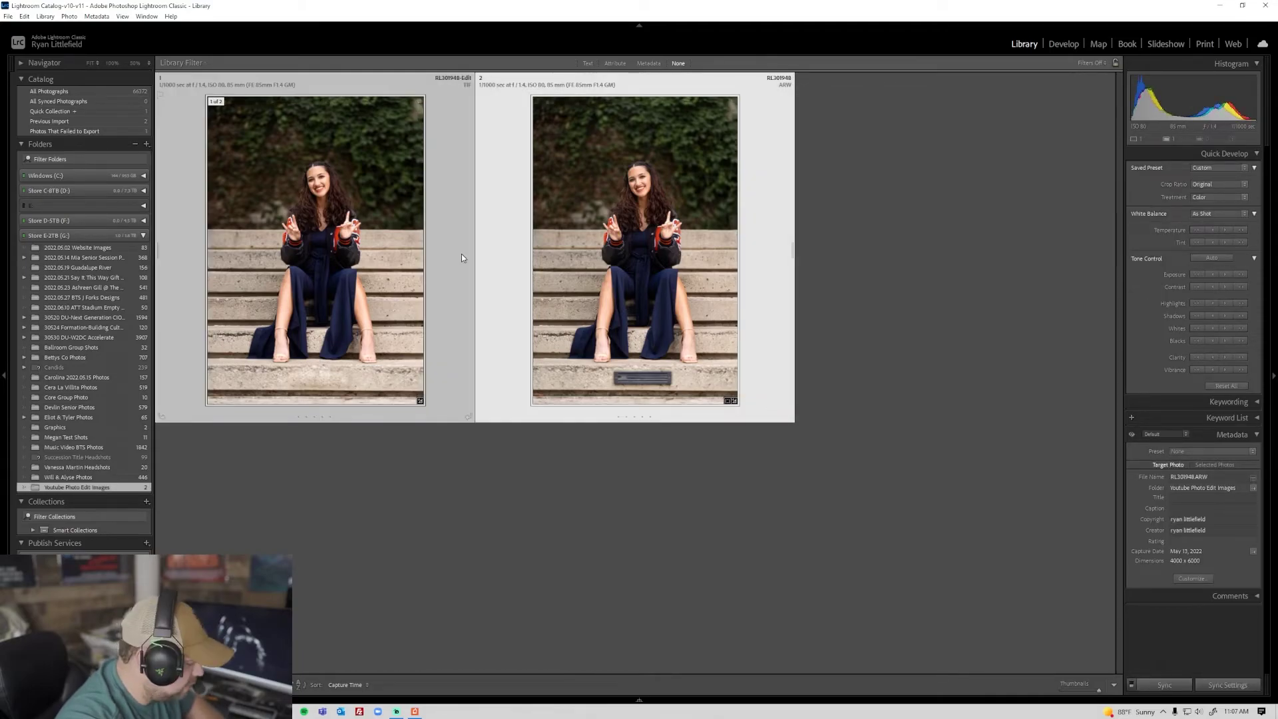
key("c")
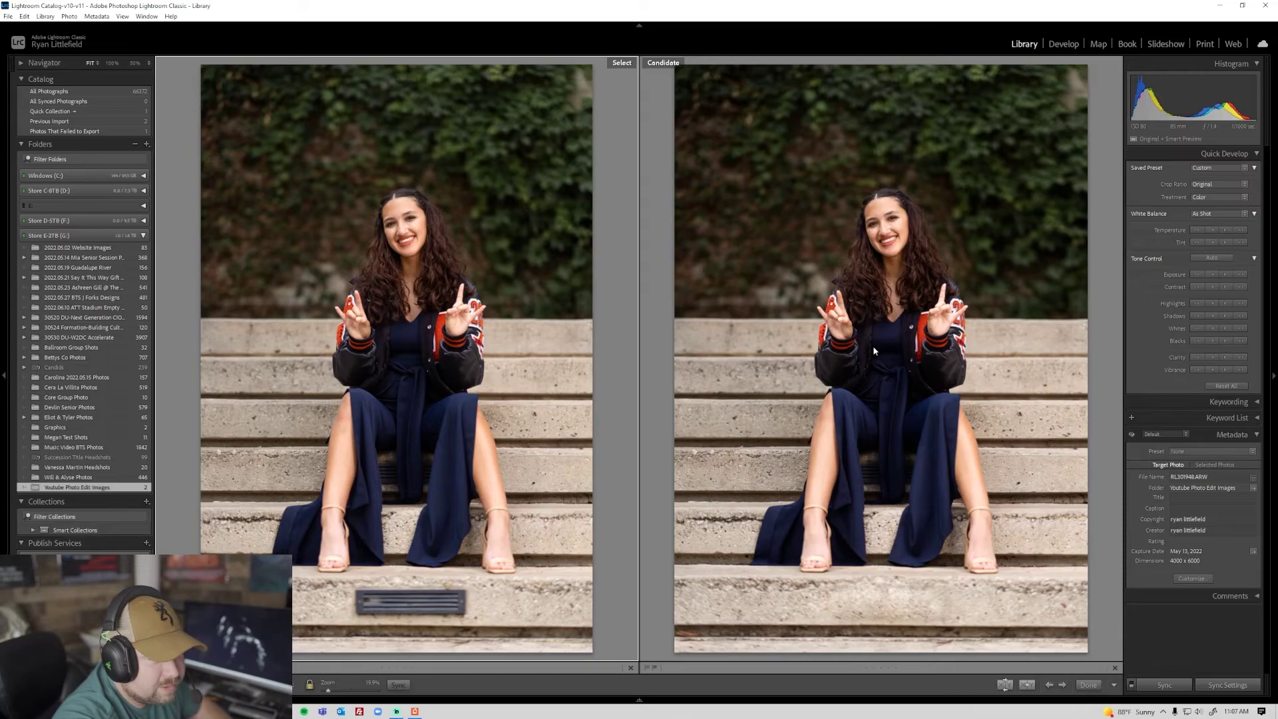
- Open the edited photo for developing and set the post-crop vignetting amount to -14
key("d")
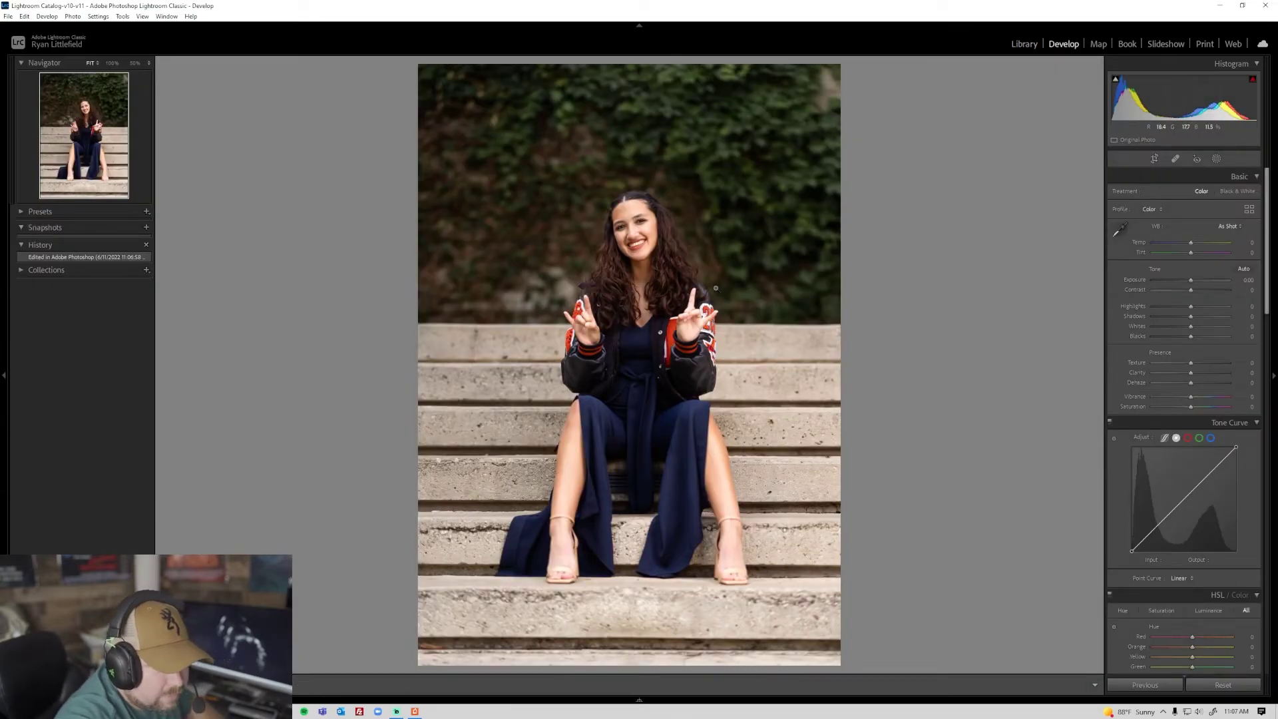
scroll(1145, 557, "down", 15)
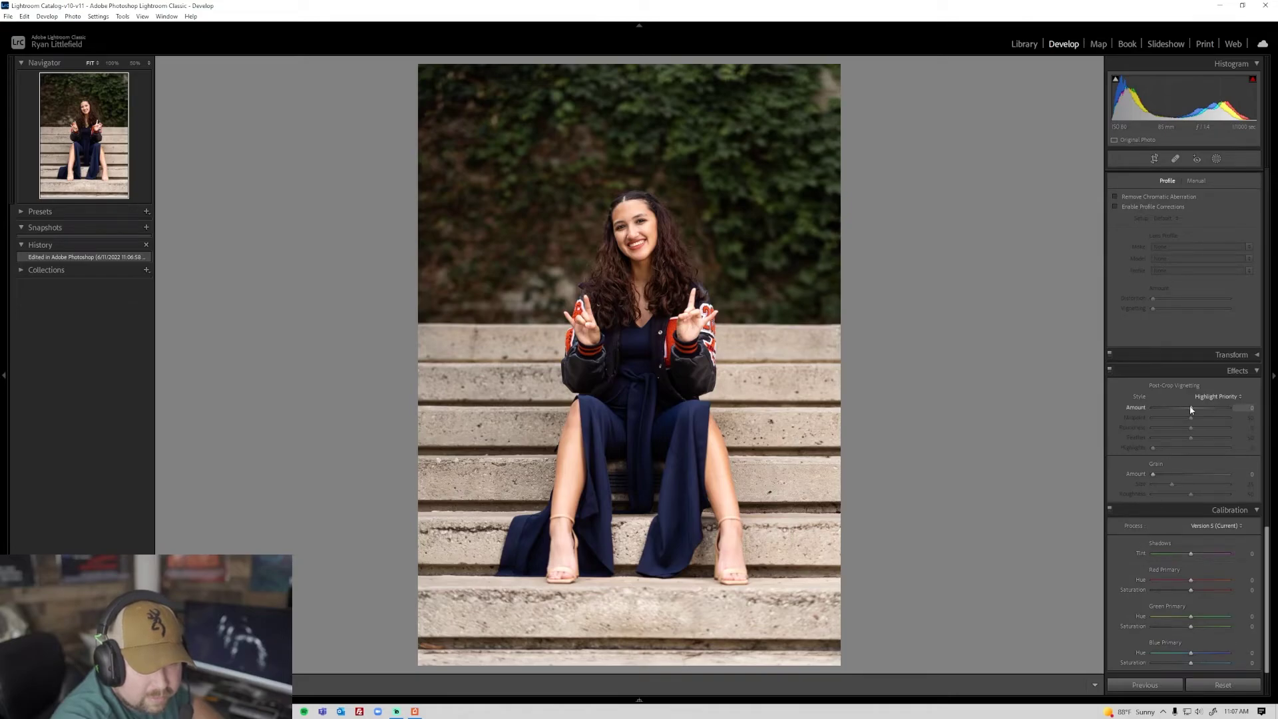
left_click_drag(1191, 409, 1185, 410)
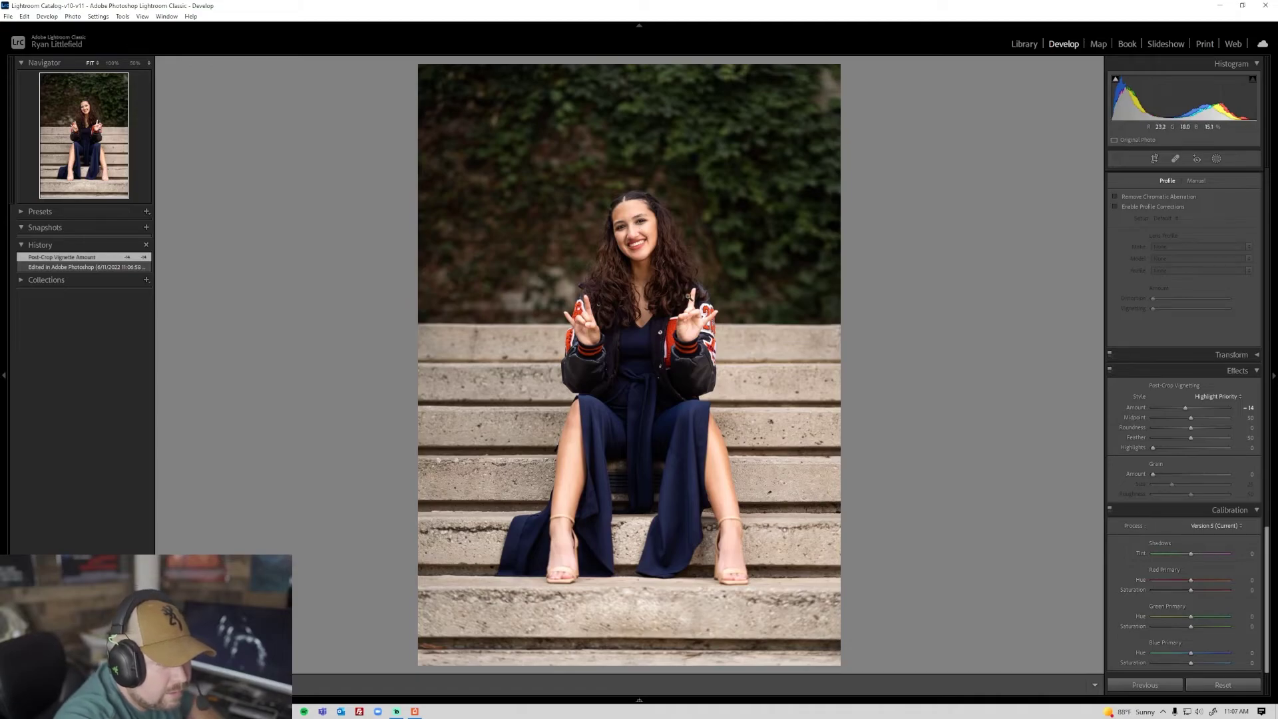
- Add a radial gradient mask over the woman's face and raise its Whites to 6
left_click(1216, 160)
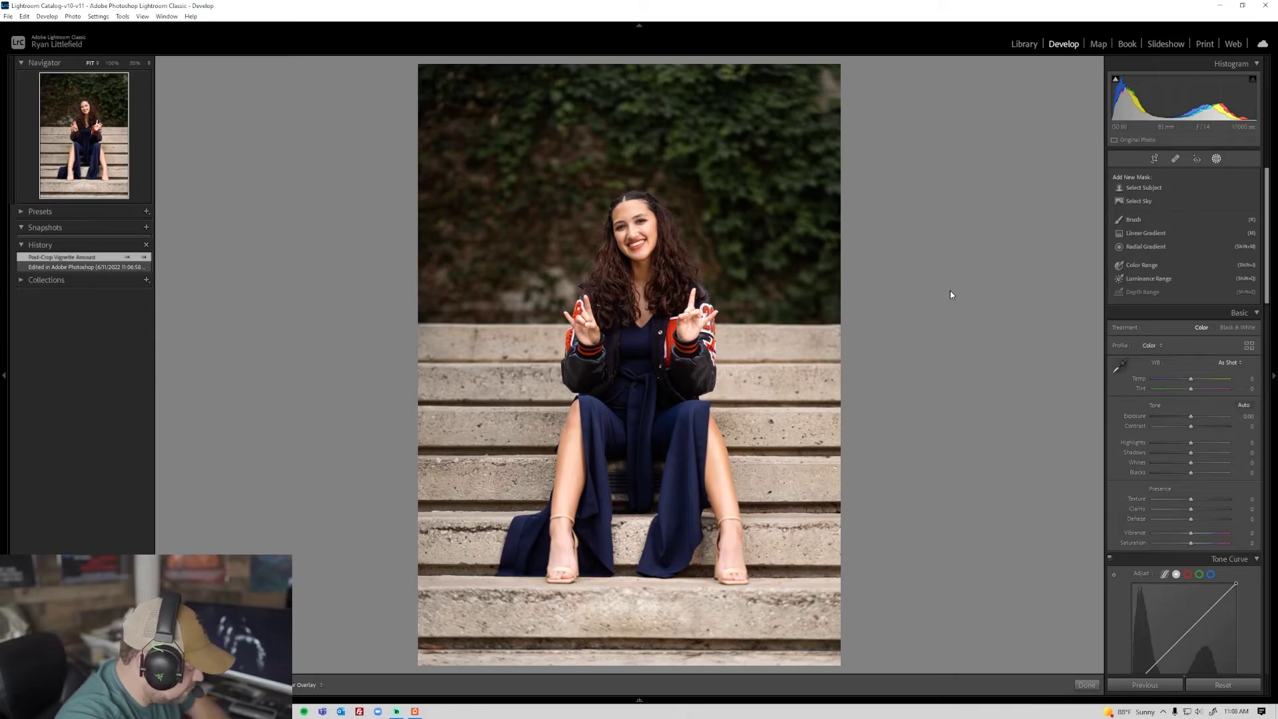
key("shift+m")
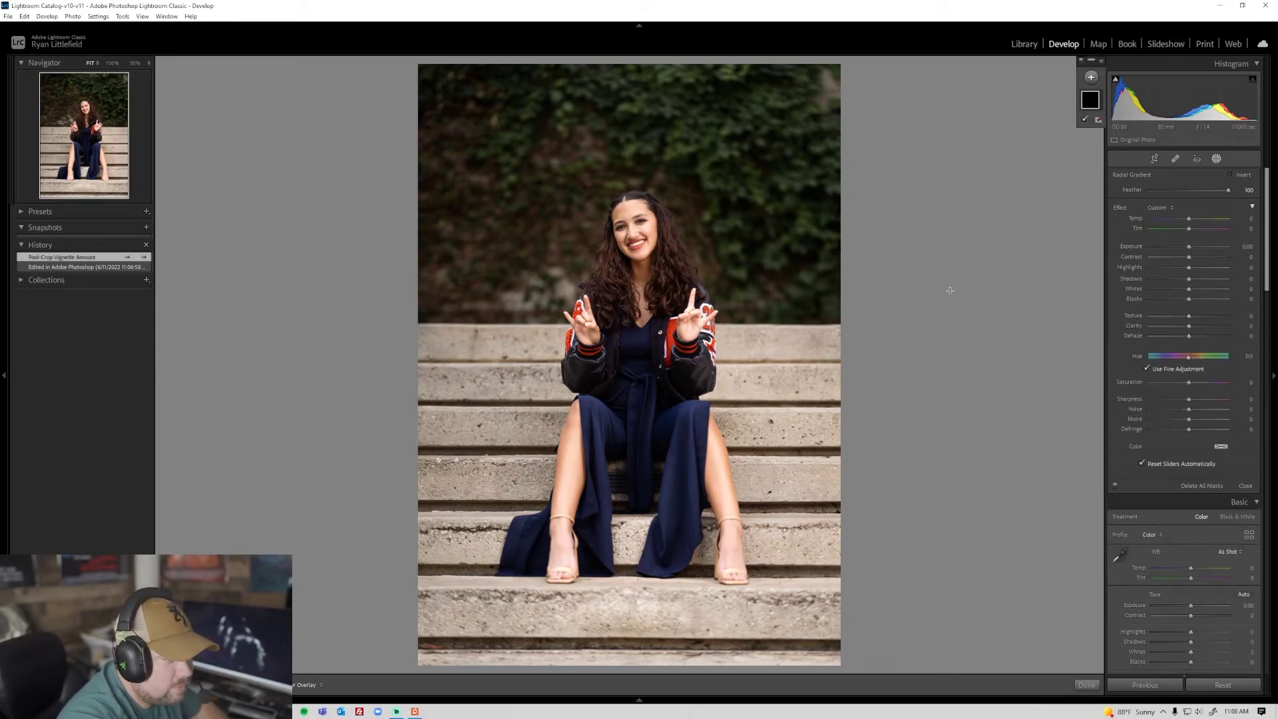
mouse_move(632, 230)
left_mouse_down()
mouse_move(663, 265)
mouse_move(639, 234)
left_mouse_up()
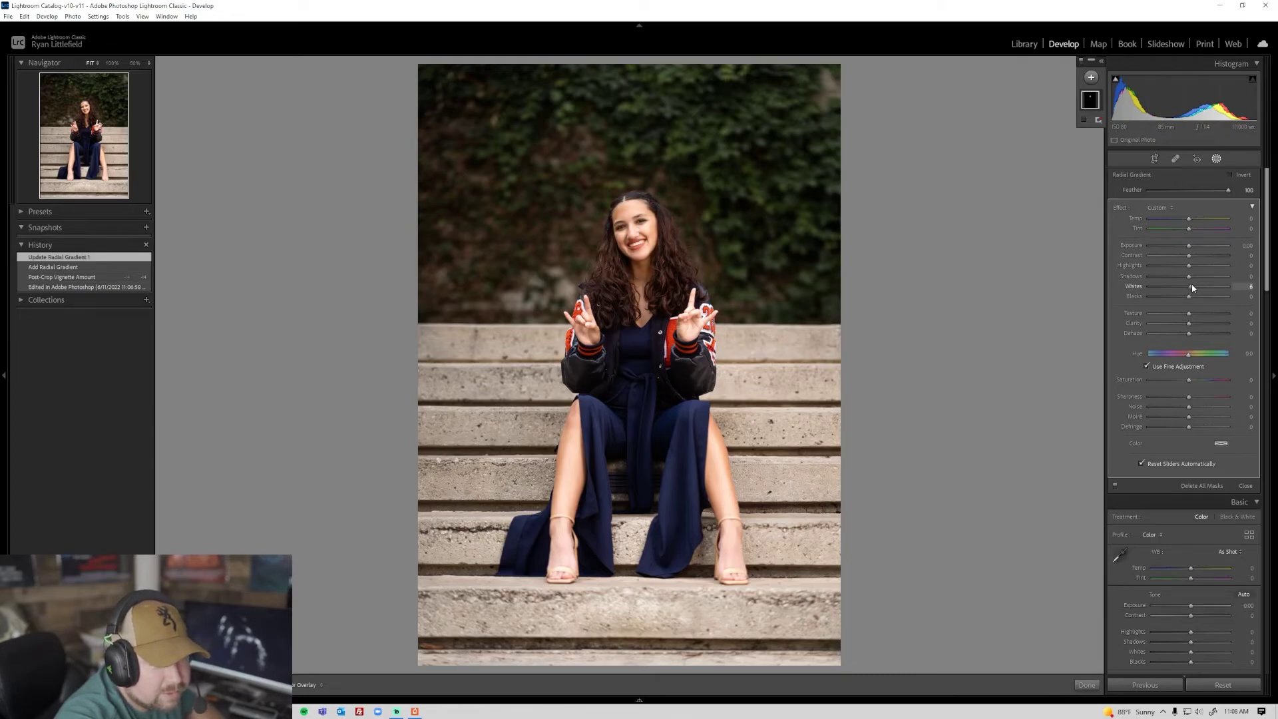
left_click_drag(1191, 284, 1191, 284)
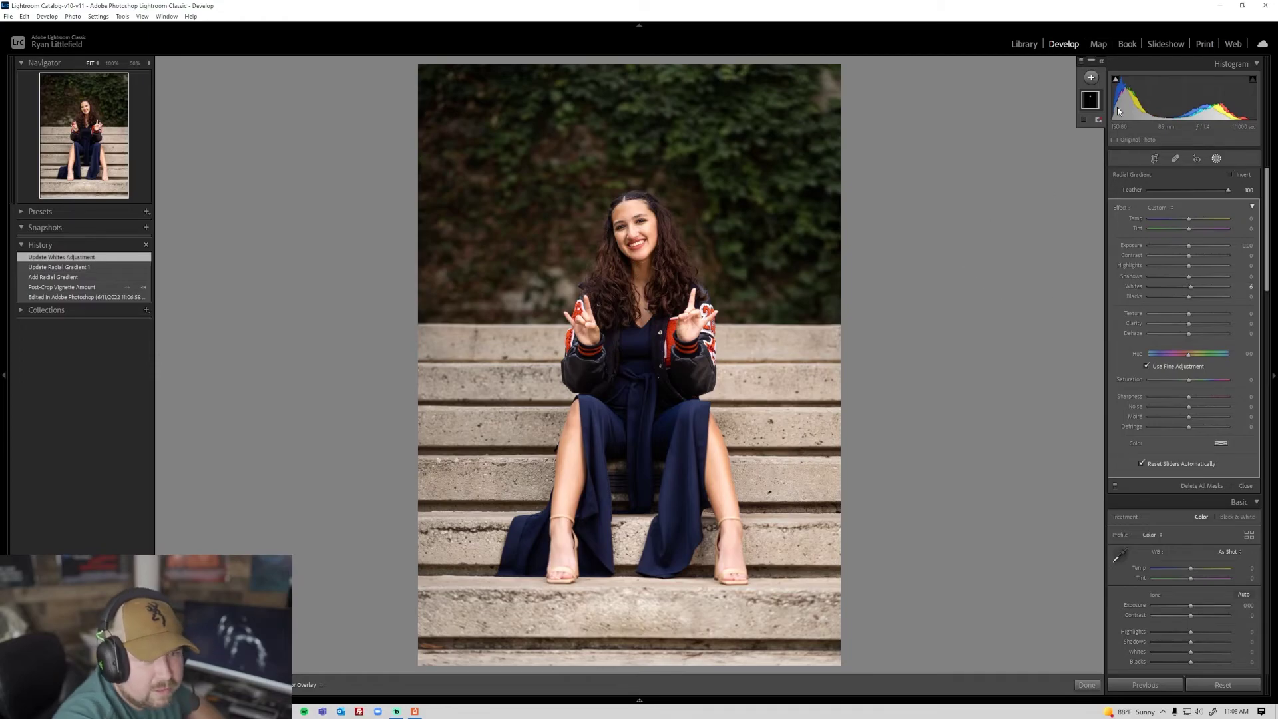
- Add a Select Subject mask for the woman and raise its Shadows to 7
left_click(1090, 78)
left_click(1101, 96)
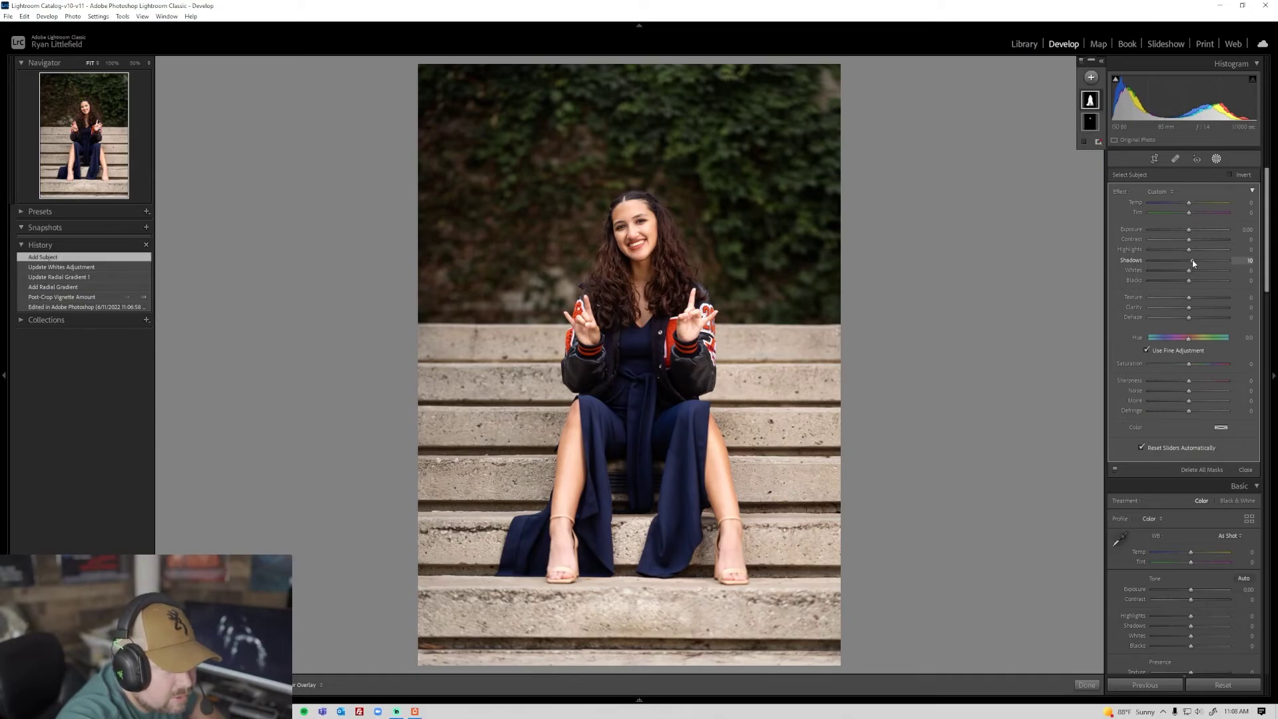
left_click_drag(1195, 259, 1192, 264)
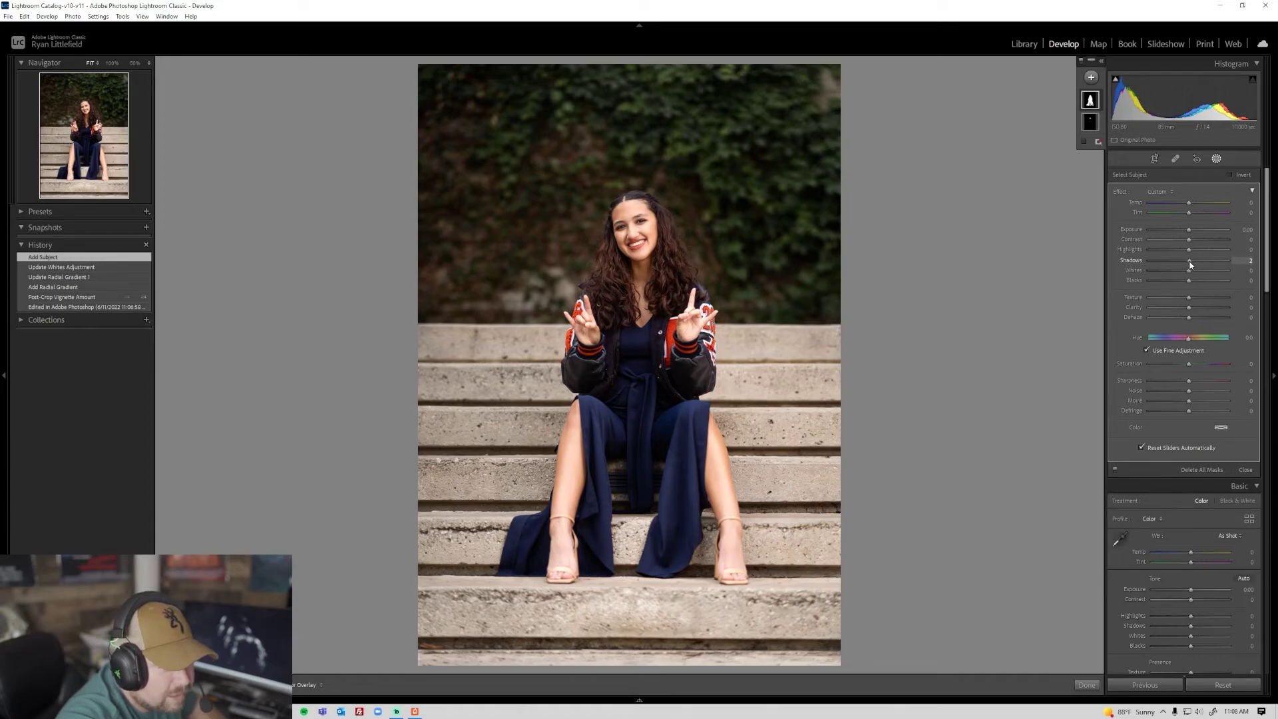
left_click_drag(1193, 265, 1190, 266)
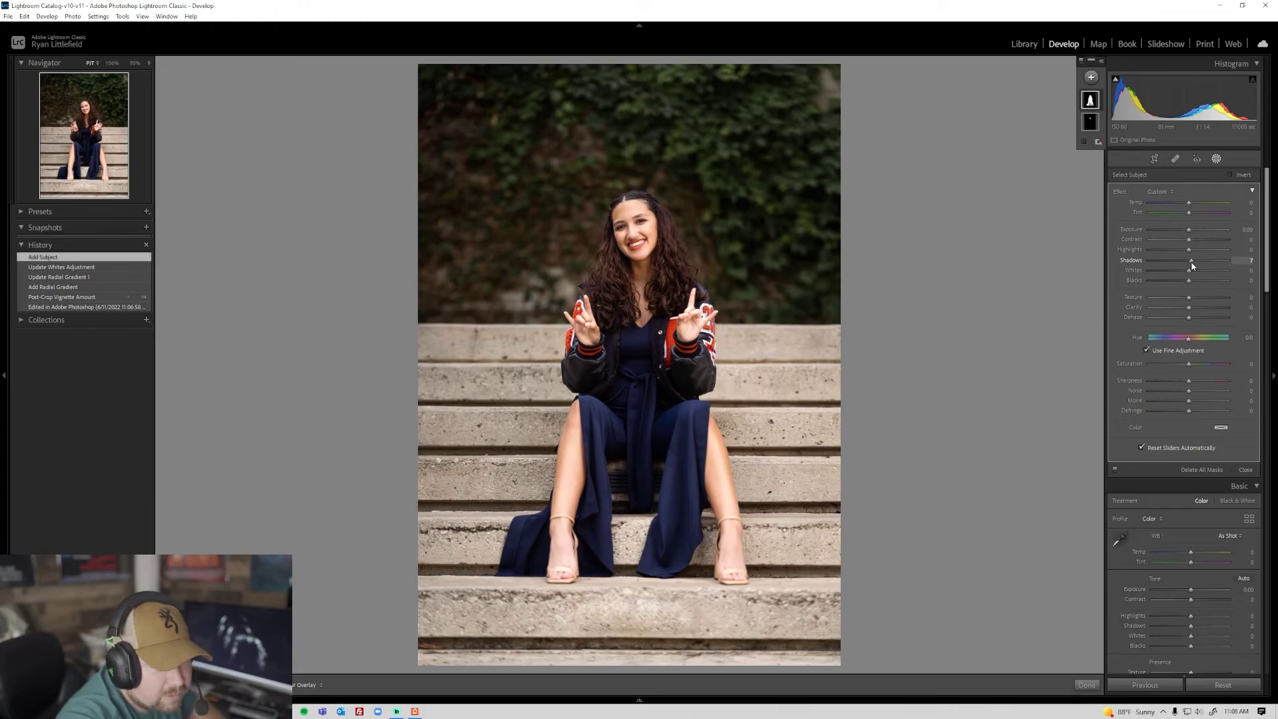
- Compare the portrait with all mask adjustments disabled and enabled
left_click(1115, 469)
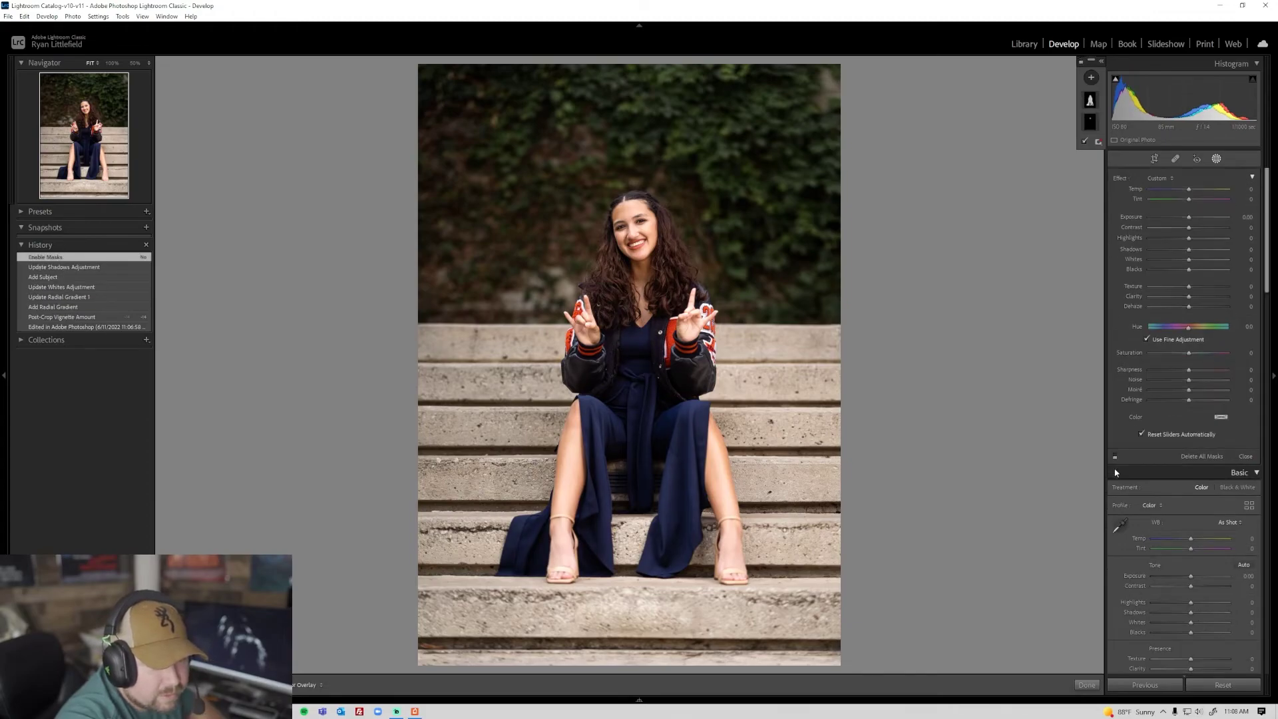
left_click(1115, 458)
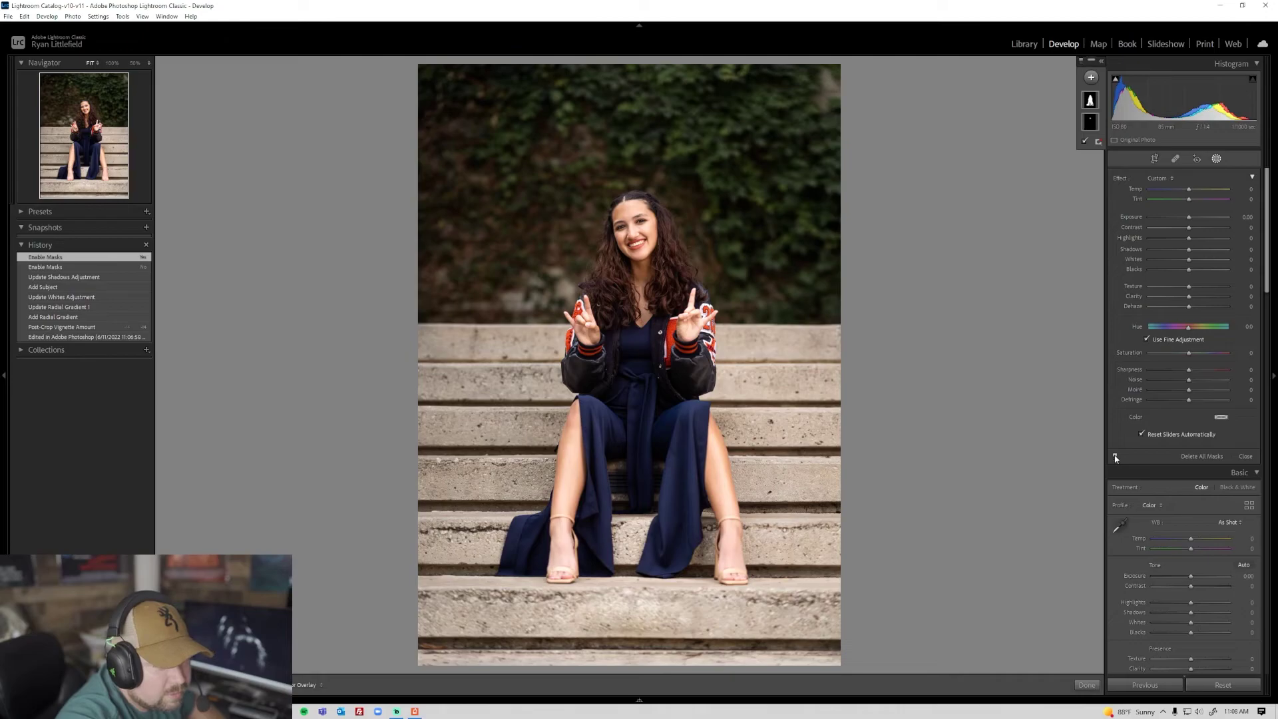
left_click(1115, 458)
left_click(1115, 458)
left_click(1115, 458)
left_click(1115, 458)
left_click(1115, 457)
left_click(1115, 458)
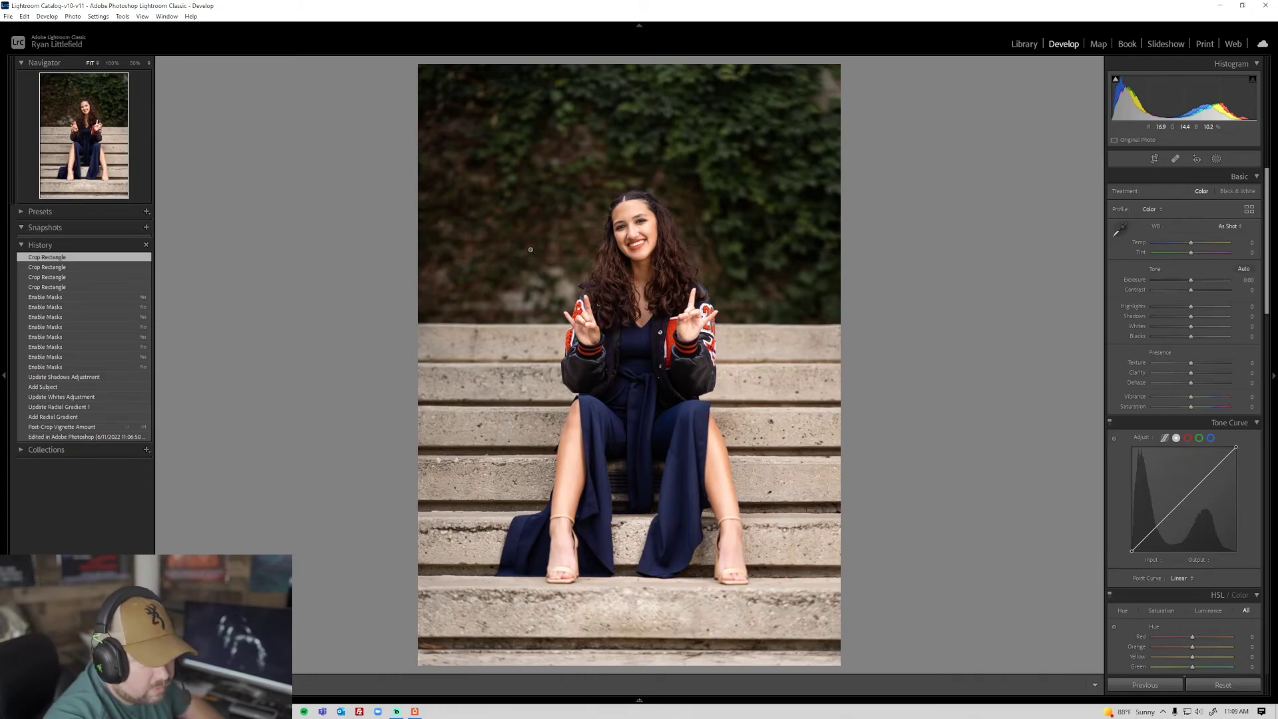
- Crop the photo to the 4 x 5 / 8 x 10 aspect ratio, slightly tighter around the seated woman
left_click(1155, 159)
left_click(1227, 194)
left_click(1170, 253)
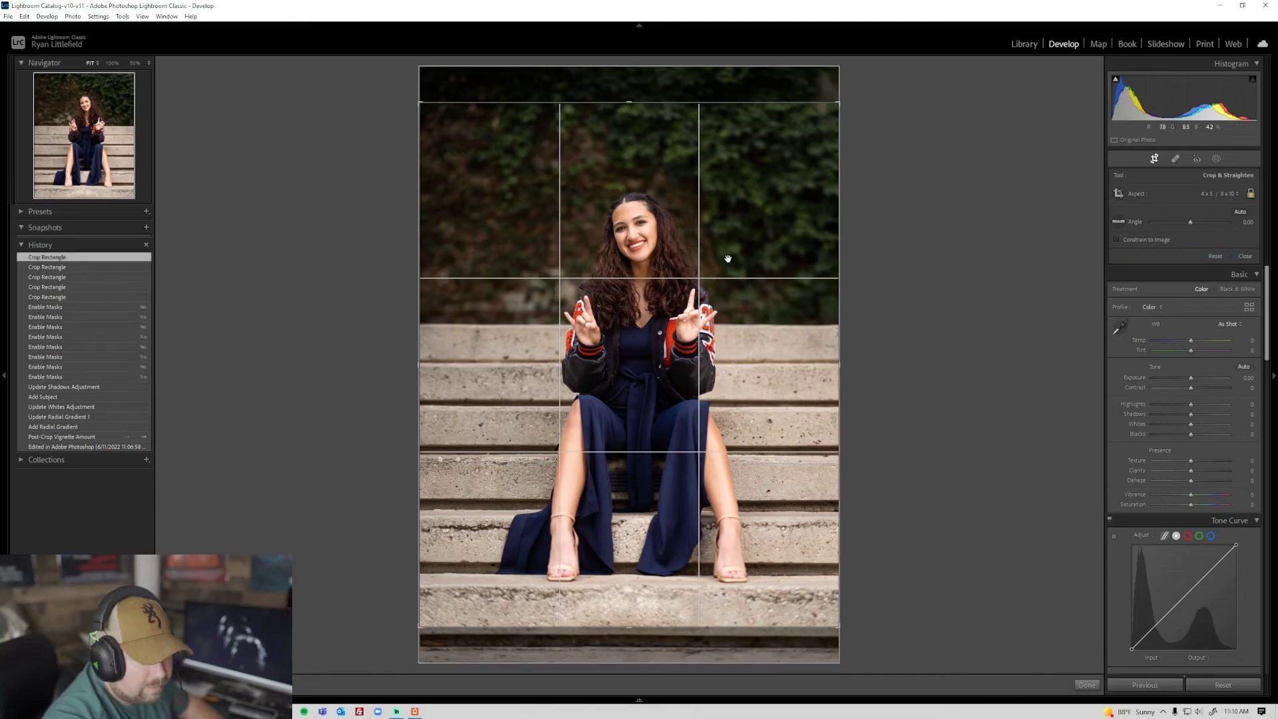
left_click_drag(424, 328, 428, 327)
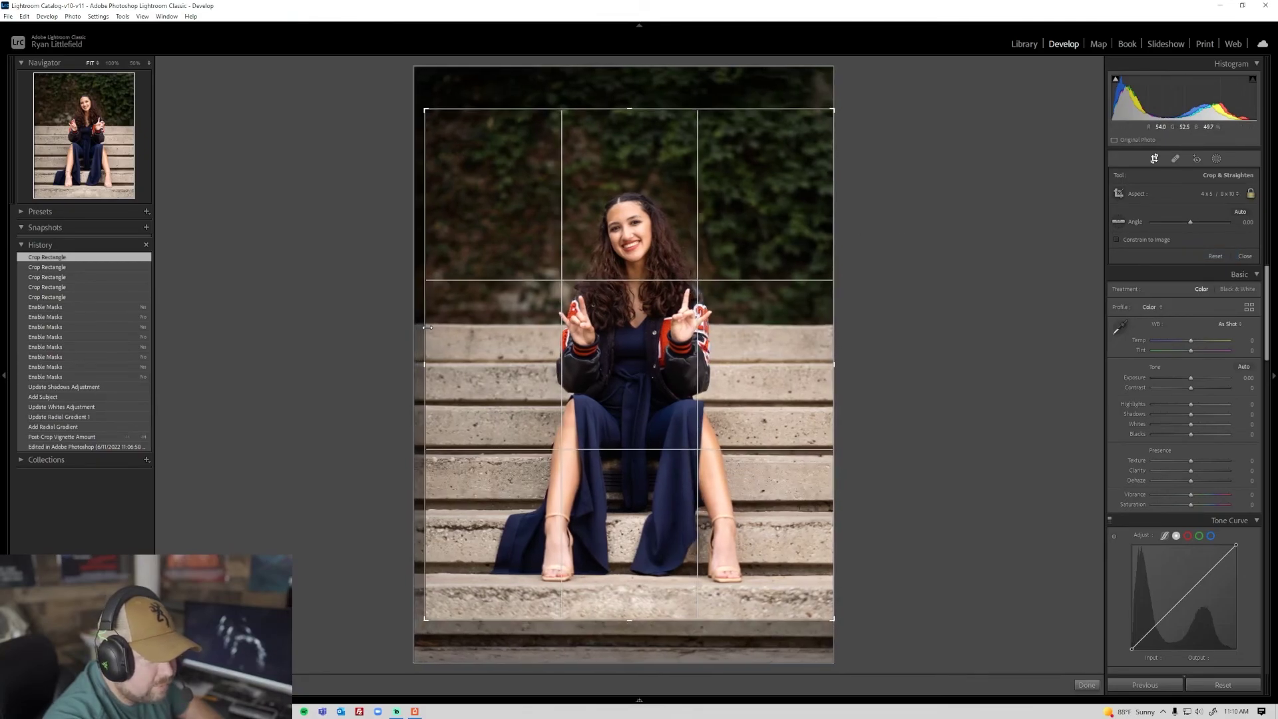
key("Return")
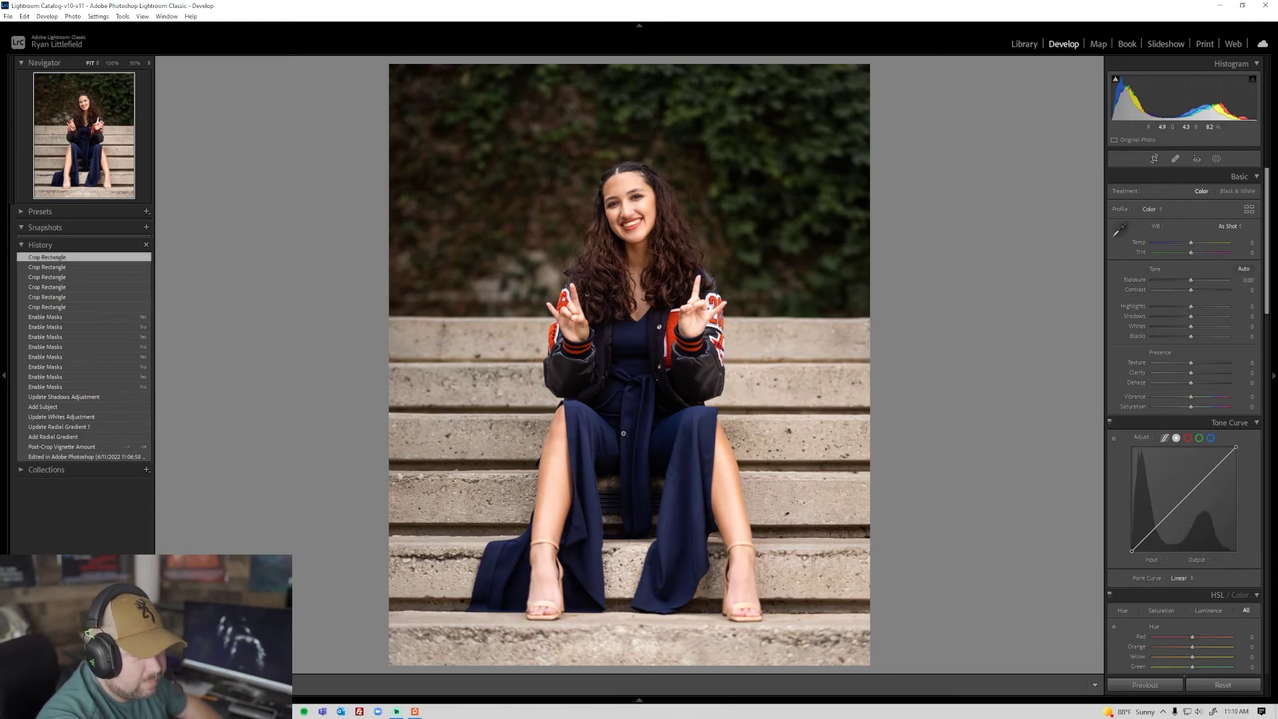
- Return to the Library to compare the cropped edit with the original photo
key("c")
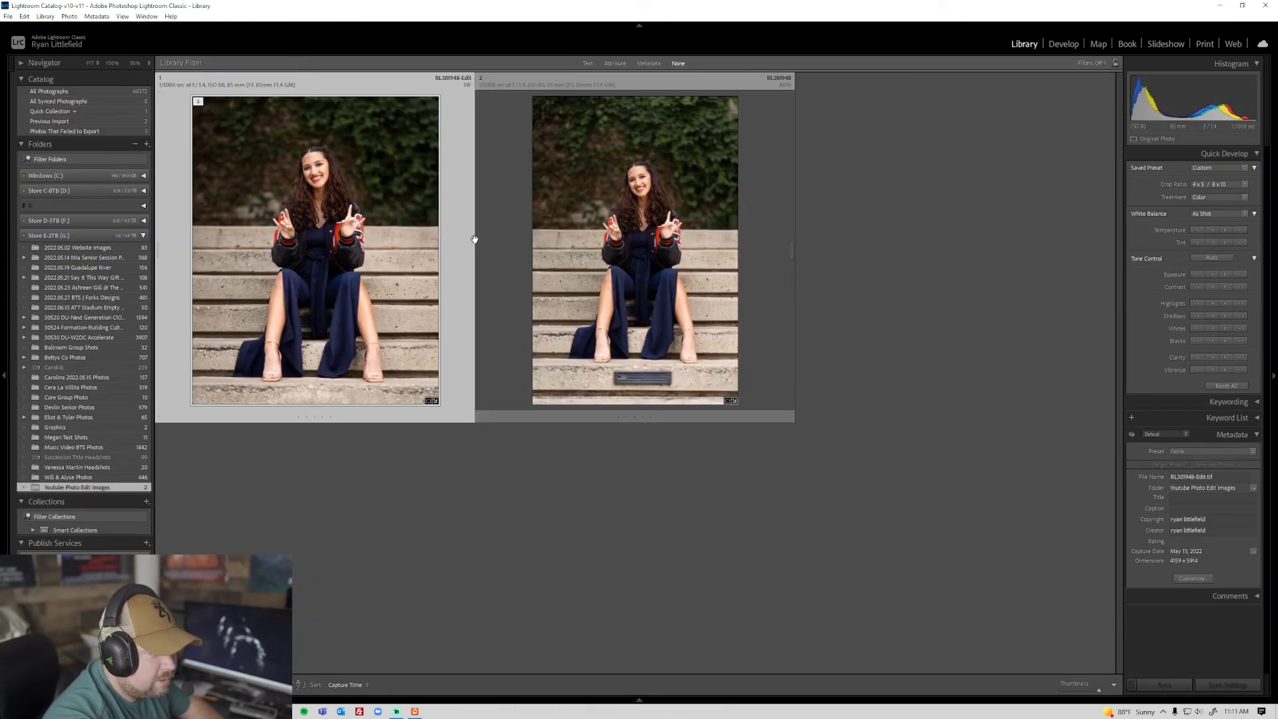